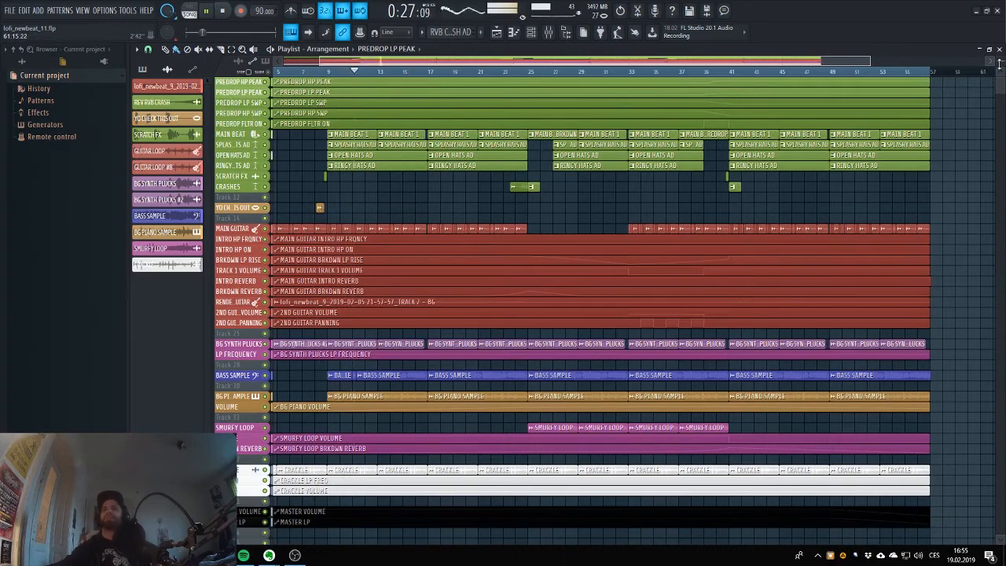
Enlarge the playlist tracks and examine the playing arrangement from the predrop automation down to the master volume and low-pass automation.
left_click_drag(999, 63, 999, 31)
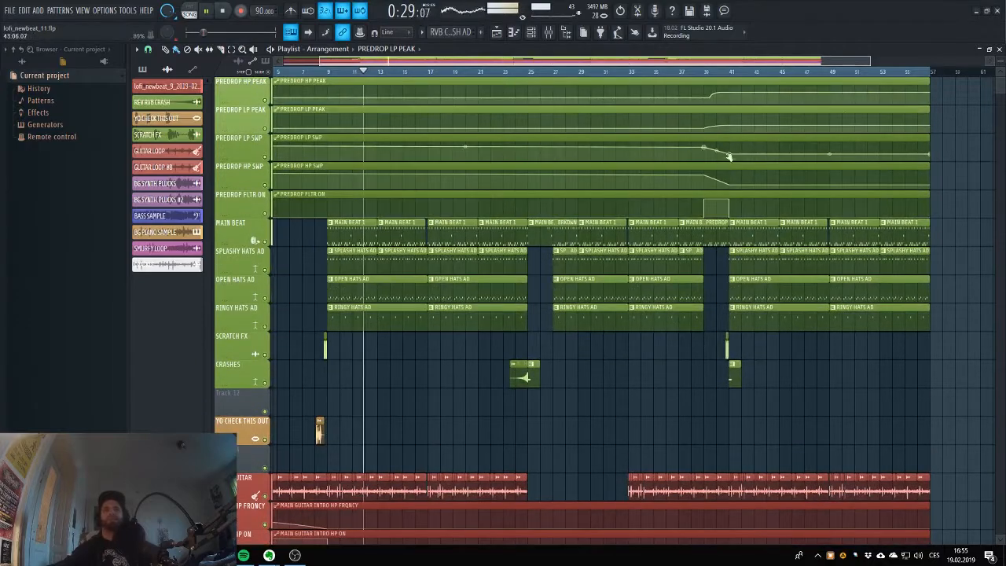
scroll(646, 166, "down", 1)
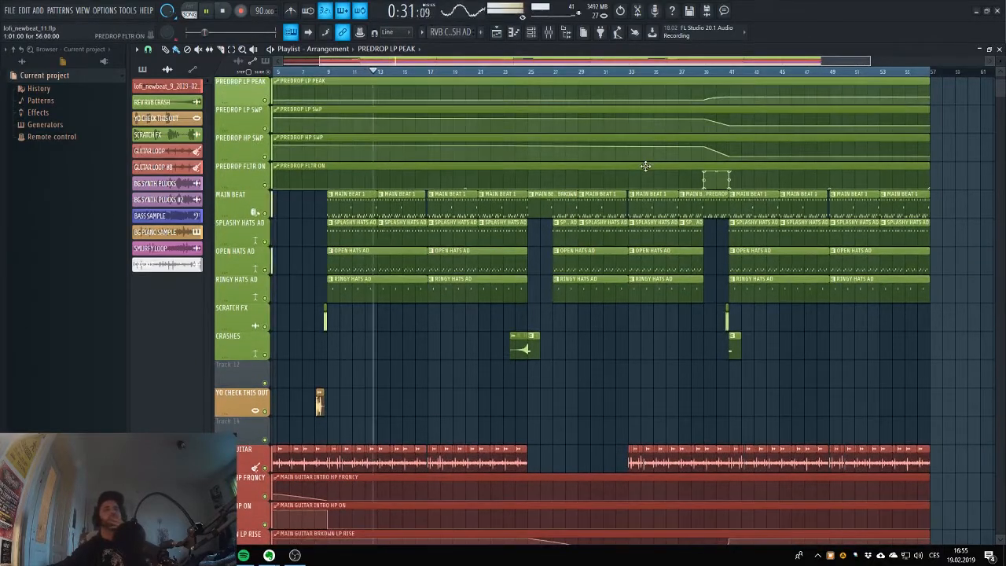
scroll(646, 166, "down", 4)
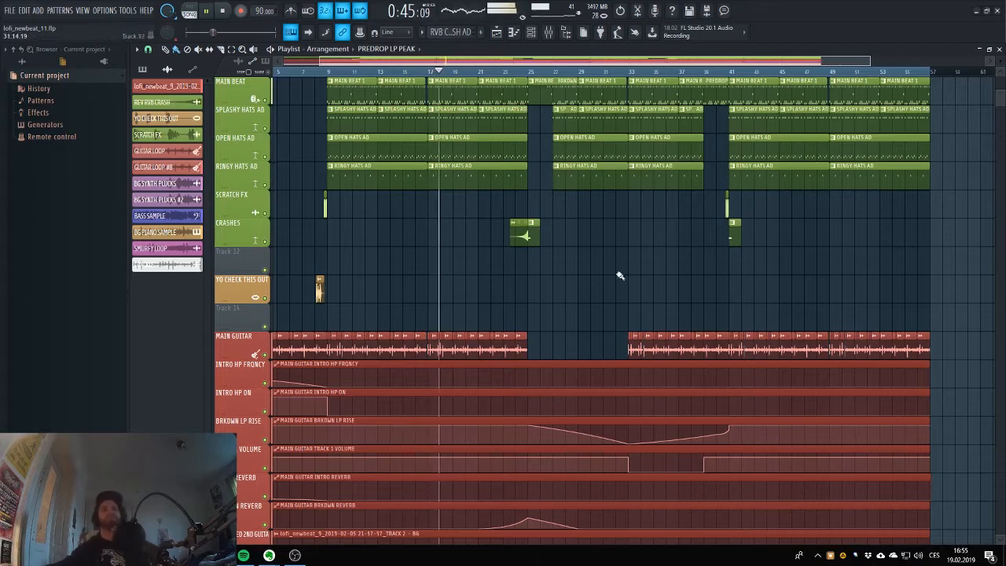
scroll(658, 342, "down", 3)
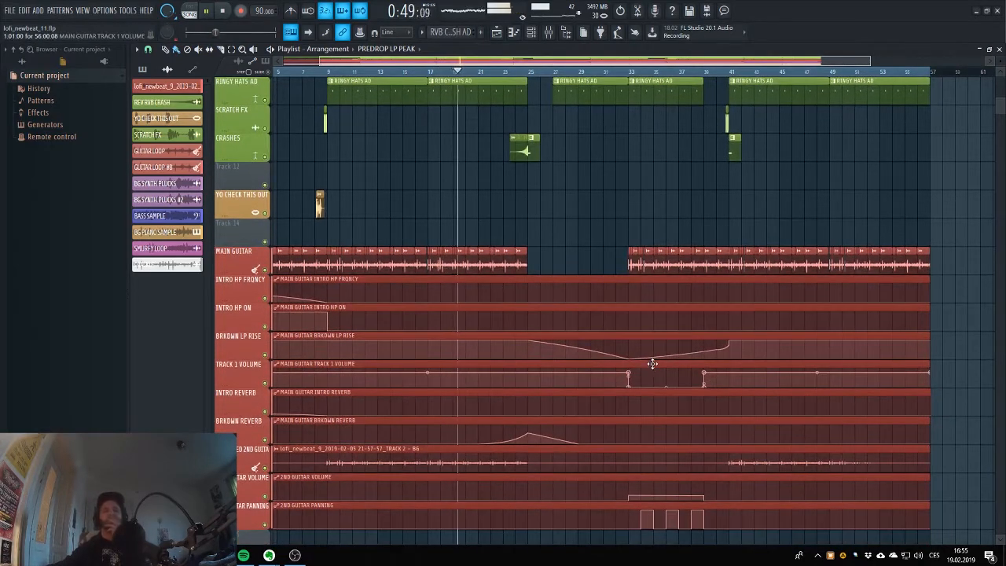
scroll(652, 364, "down", 1)
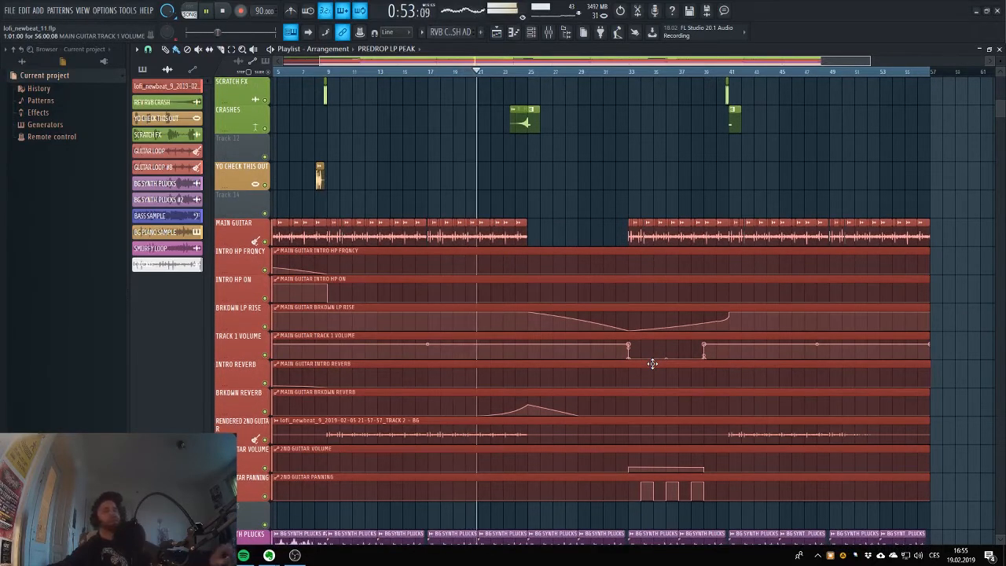
scroll(652, 364, "down", 1)
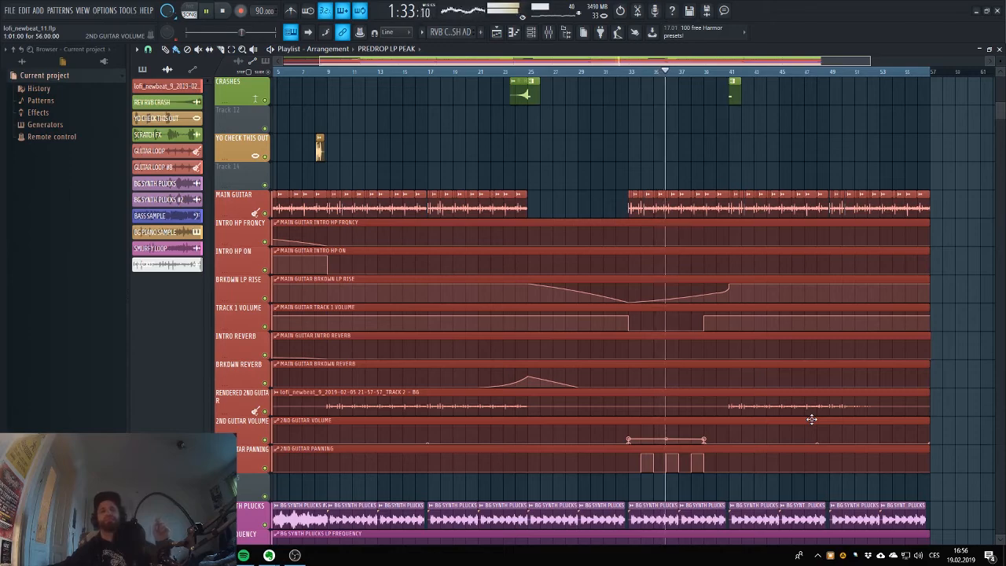
scroll(921, 277, "down", 4)
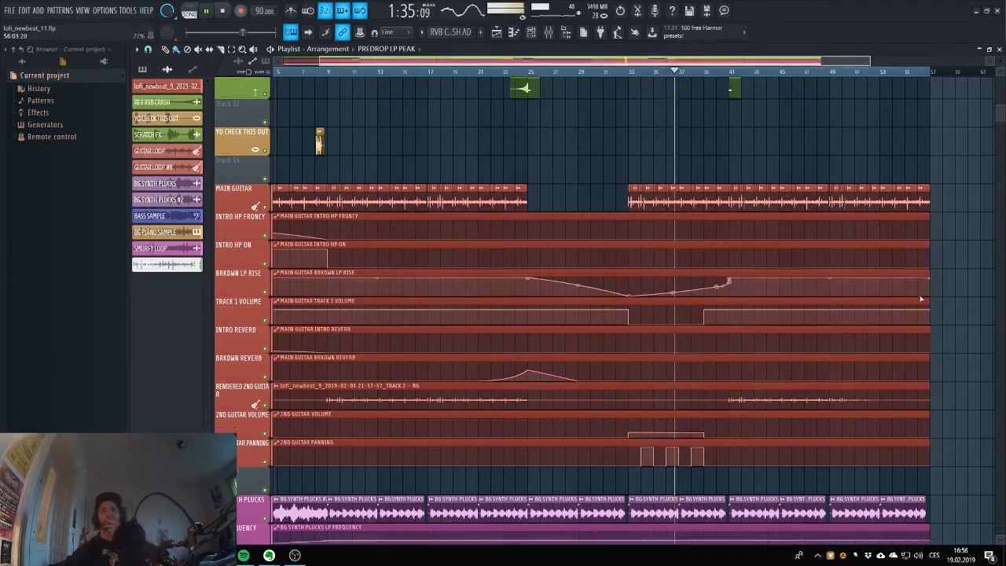
scroll(921, 278, "down", 3)
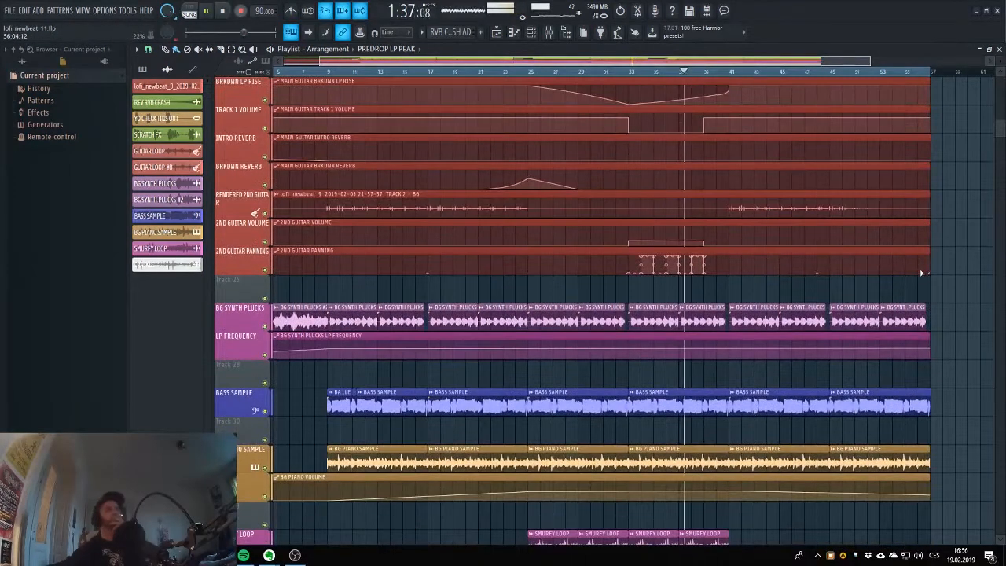
scroll(921, 273, "down", 2)
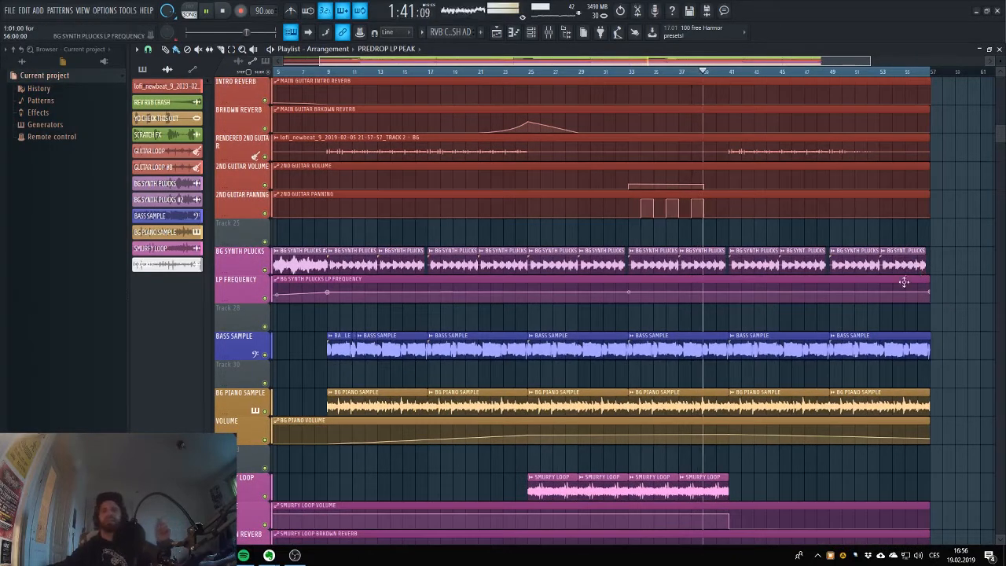
scroll(903, 281, "down", 5)
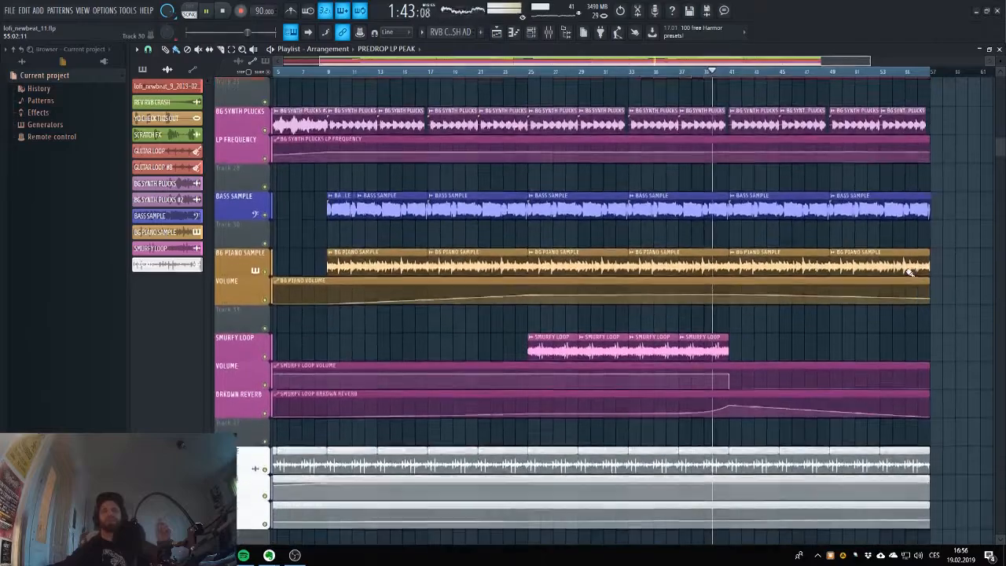
scroll(909, 272, "down", 3)
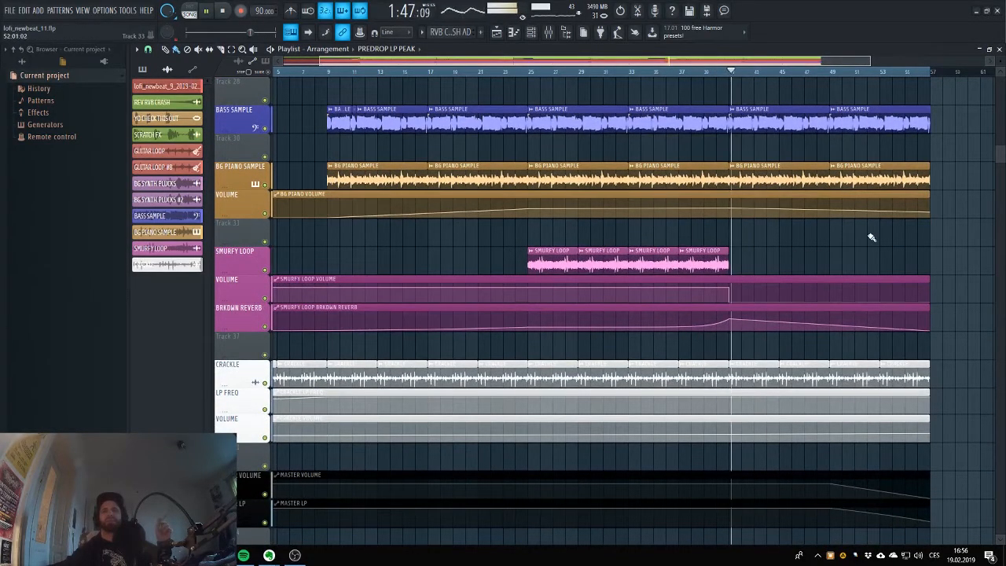
Review the arrangement back up to the drum and predrop automation tracks and stop the song at its end.
scroll(872, 244, "up", 12)
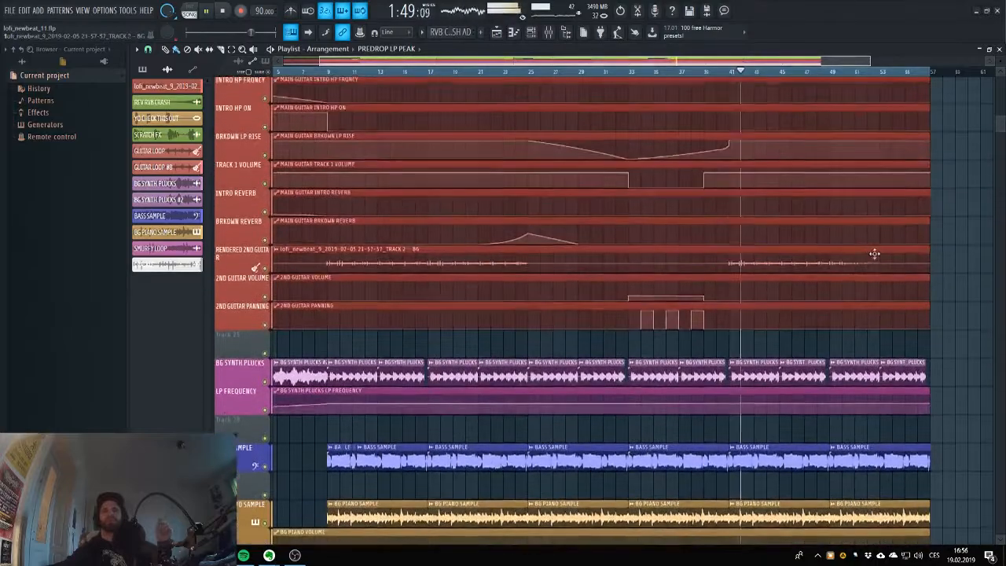
scroll(874, 253, "up", 12)
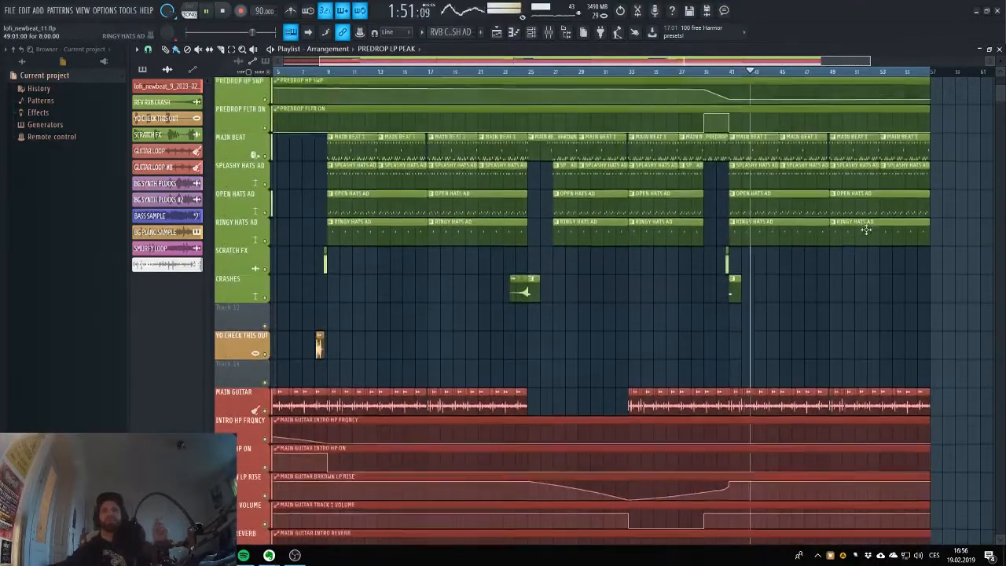
scroll(866, 229, "up", 3)
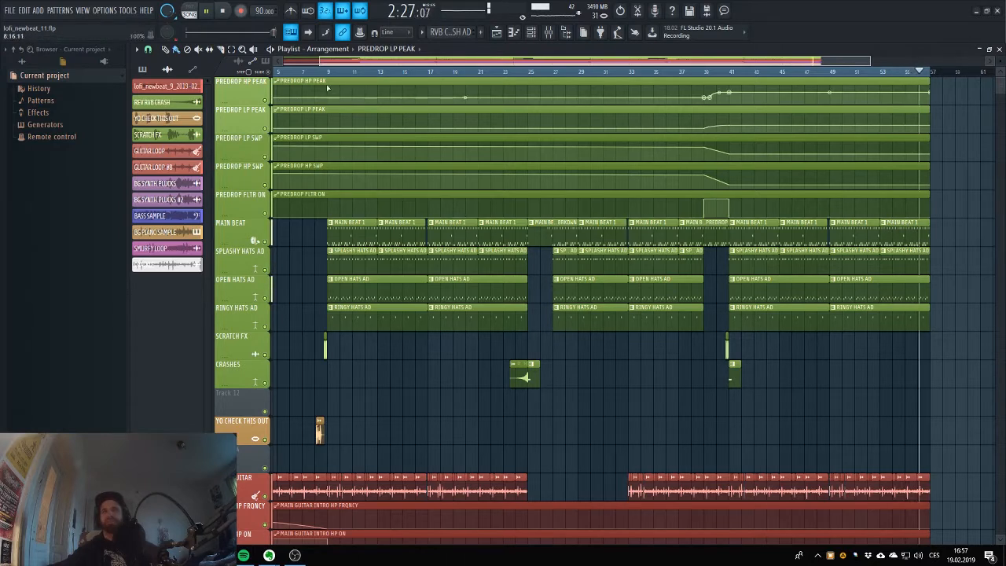
left_click(223, 14)
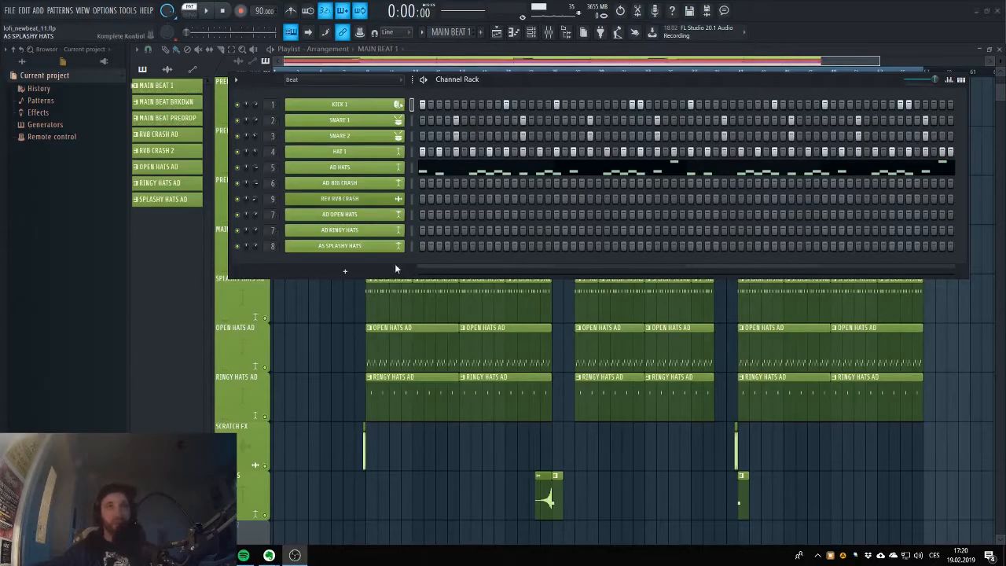
Open the MAIN BEAT 1 pattern from the playlist in the Channel Rack, preview it alone and close the rack.
key("F6")
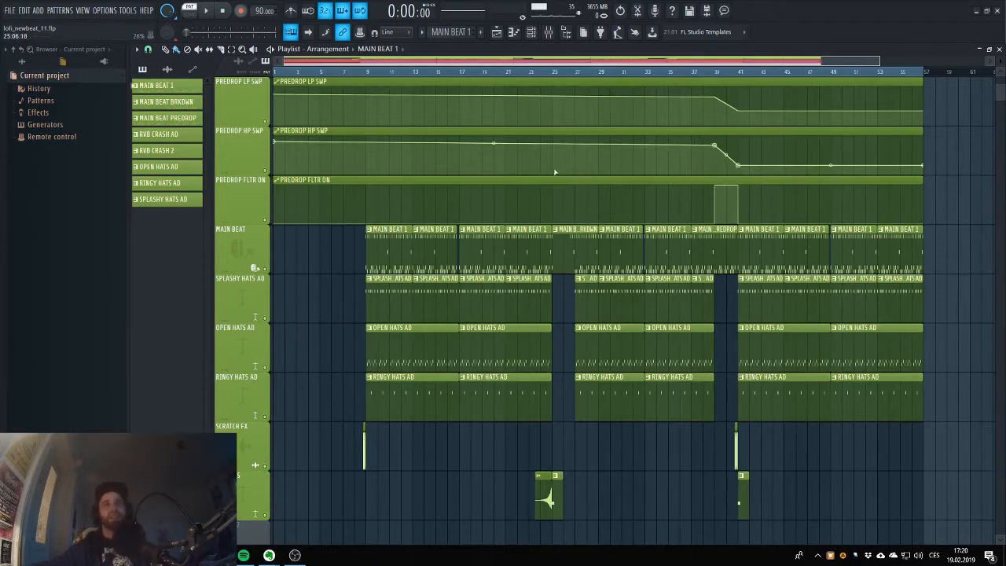
double_click(384, 250)
left_click(514, 32)
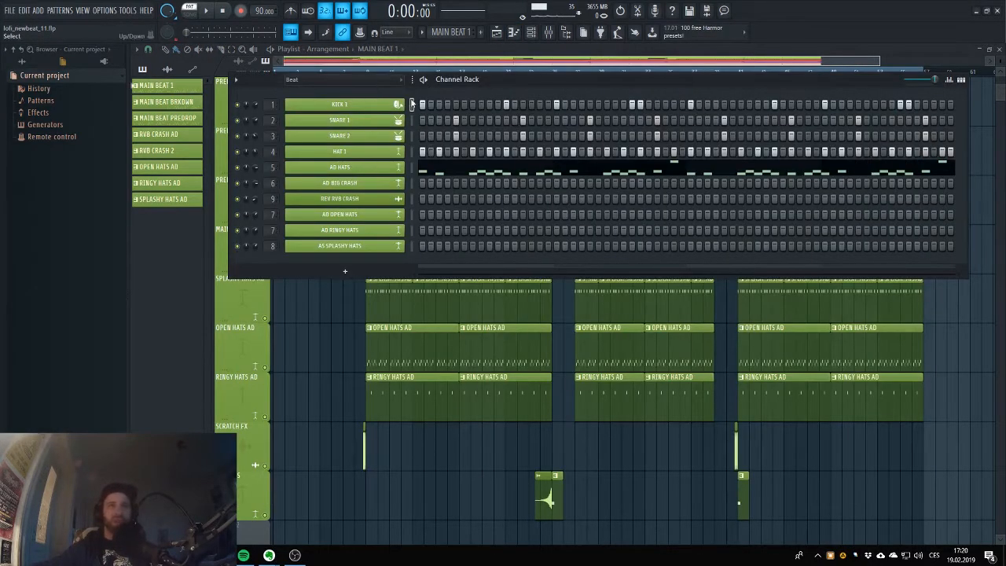
left_click(208, 12)
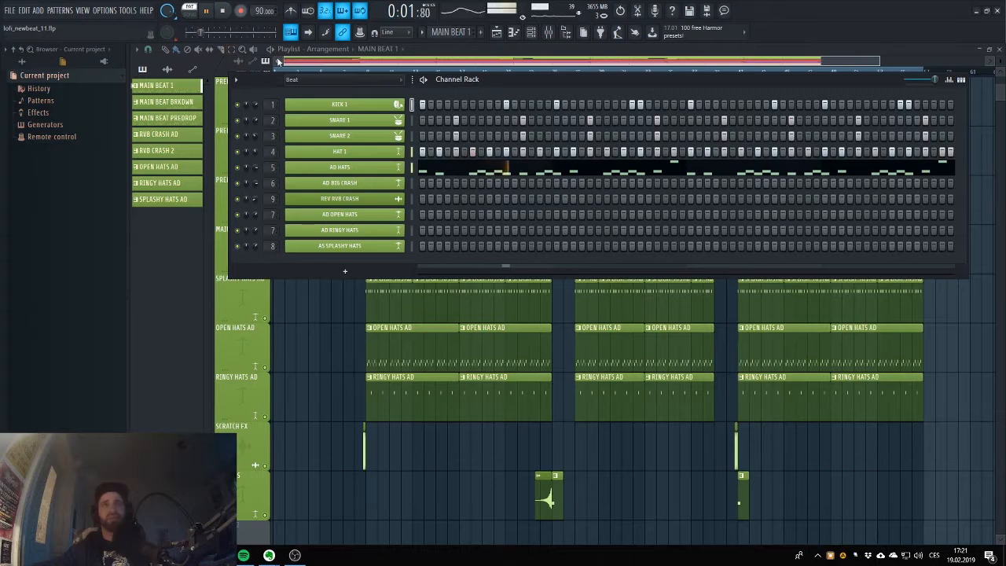
left_click(224, 13)
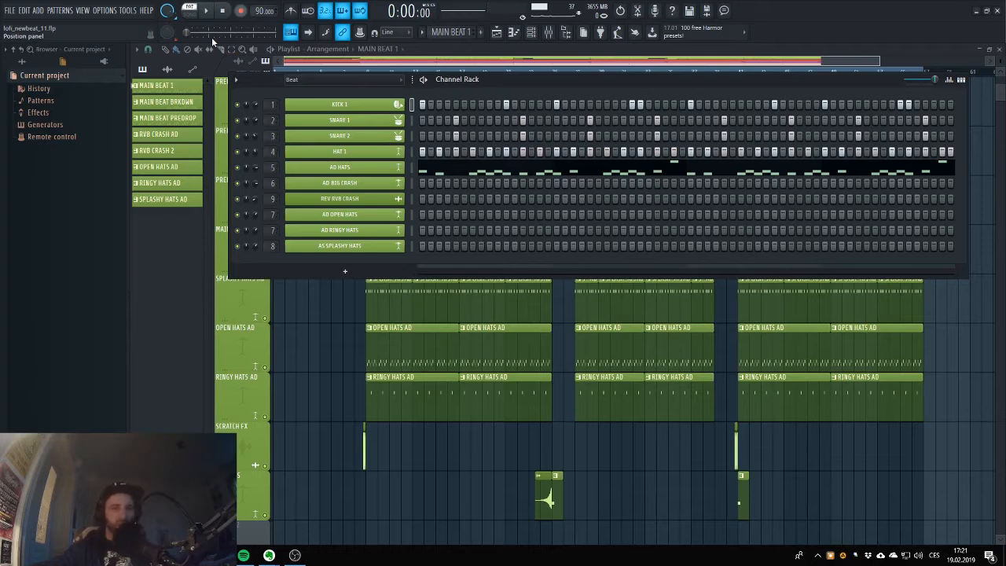
key("F6")
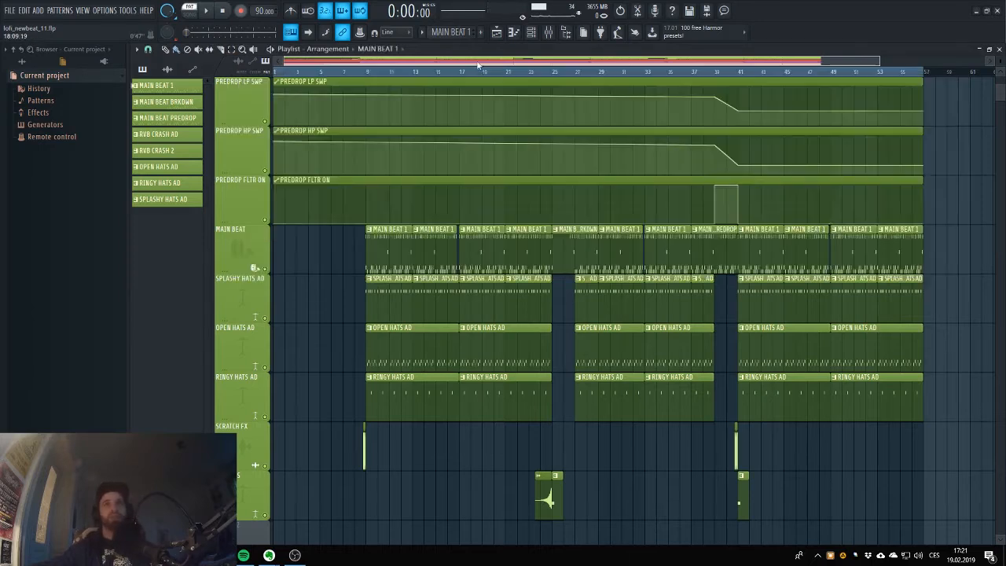
Open the first SPLASHY HATS AD clip in the piano roll, preview its notes from the beginning and return to the playlist.
scroll(521, 228, "down", 4)
scroll(427, 197, "up", 3)
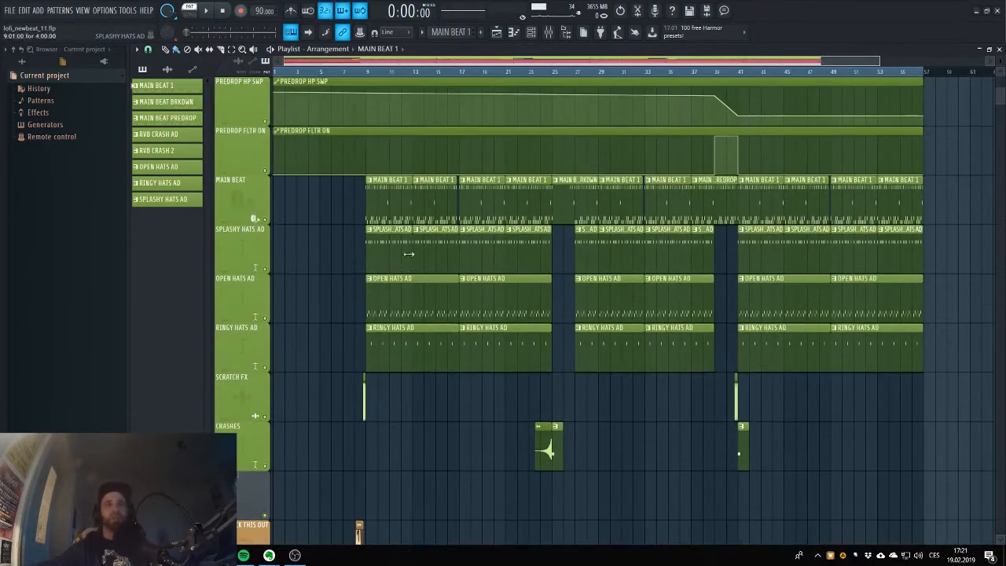
double_click(384, 246)
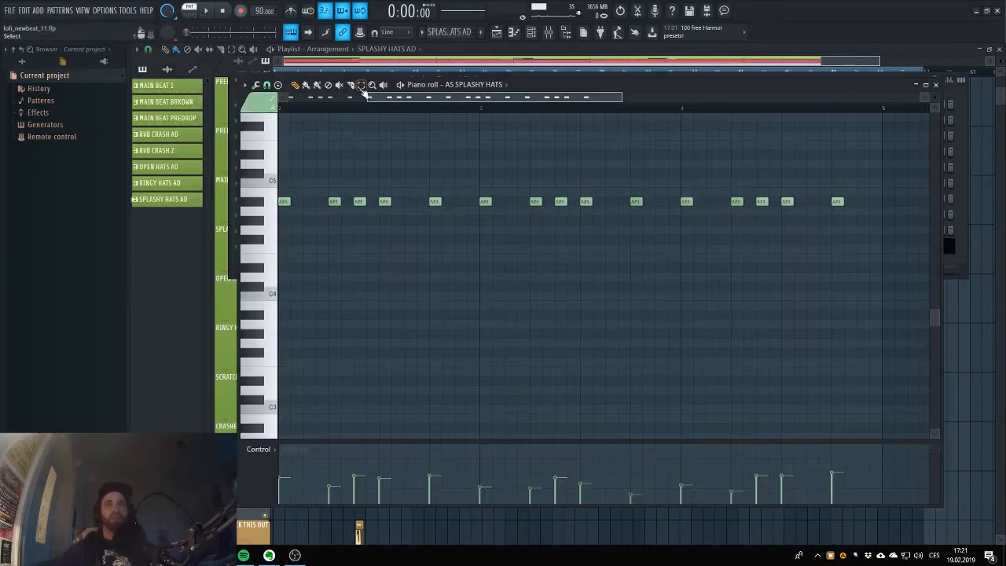
left_click_drag(388, 103, 186, 39)
left_click(207, 13)
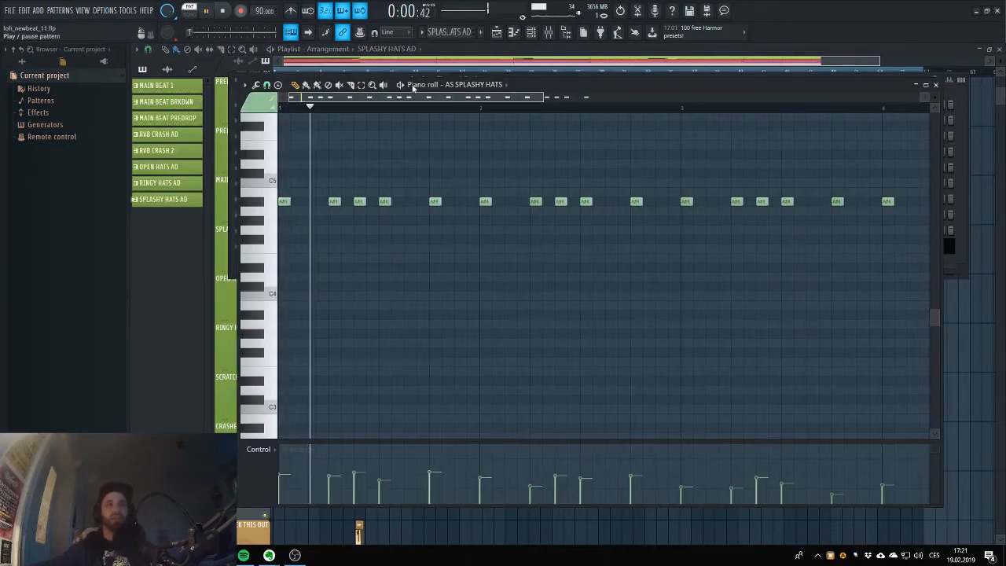
left_click(223, 10)
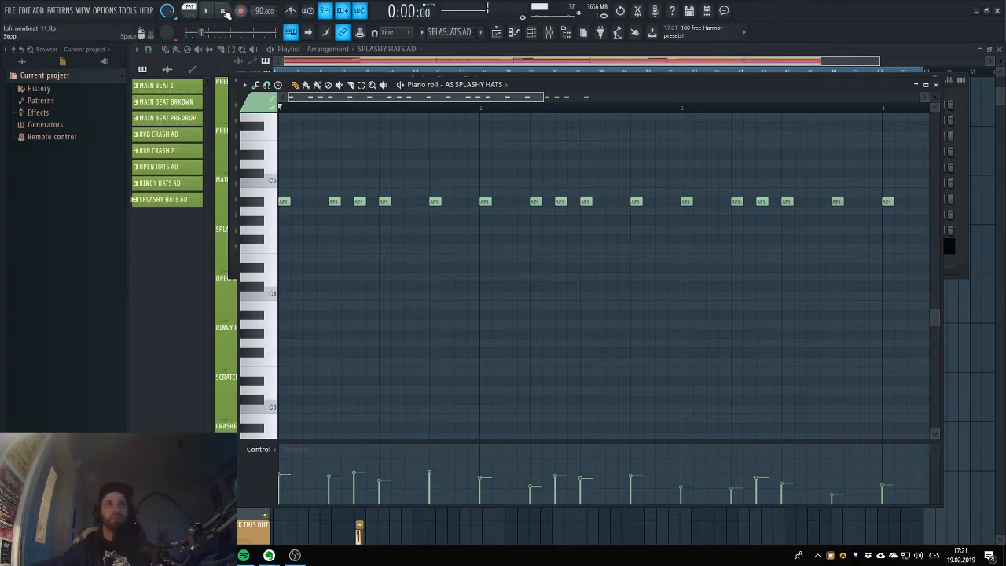
left_click(513, 31)
Open the first OPEN HATS AD clip in the piano roll, preview its notes from the beginning and return to the playlist.
double_click(379, 280)
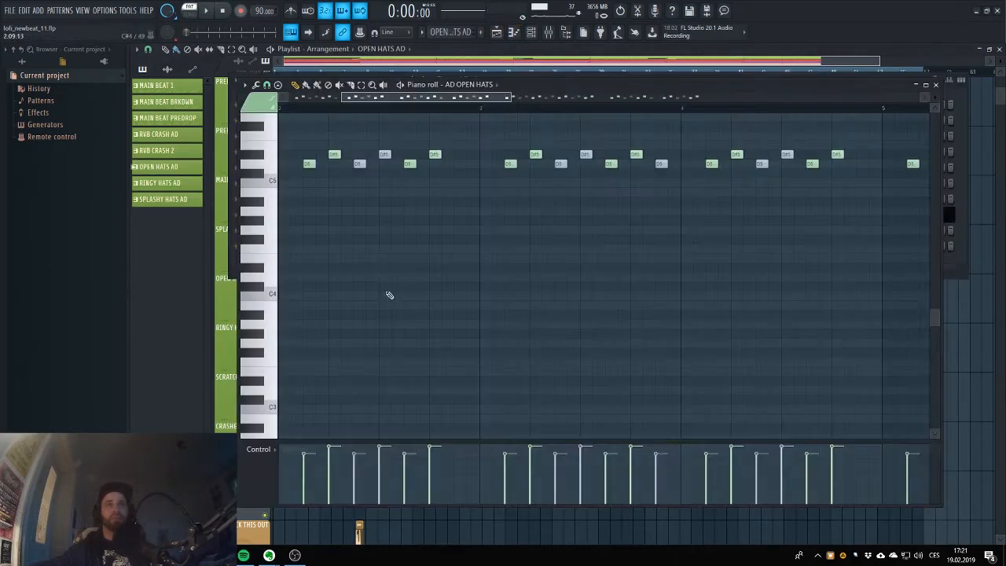
scroll(345, 96, "left", 2)
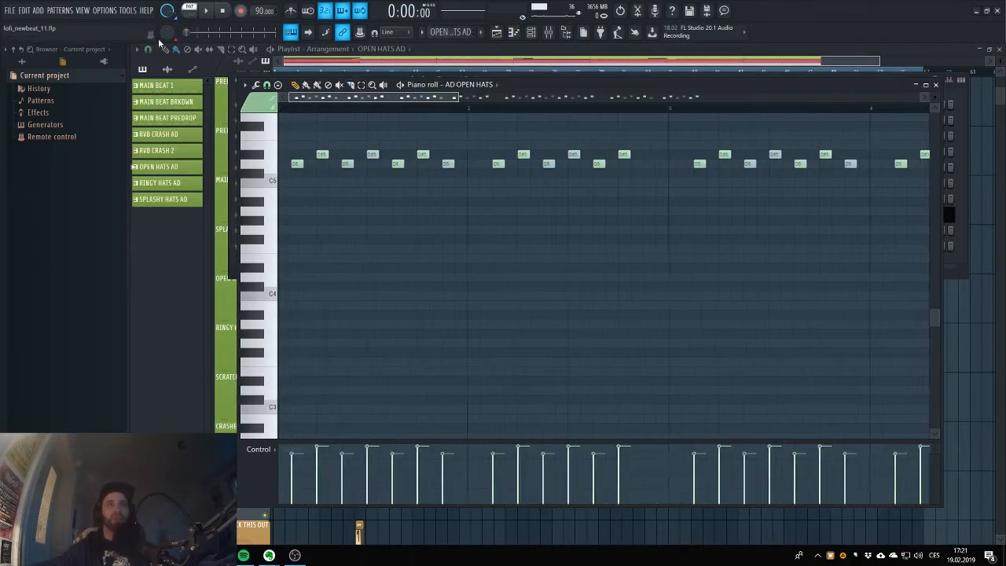
key("space")
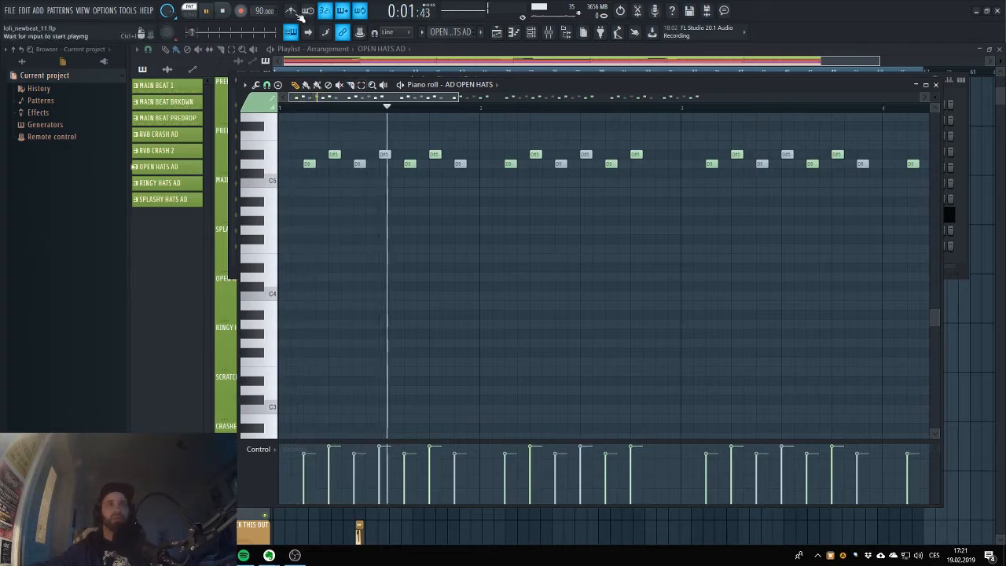
left_click(224, 12)
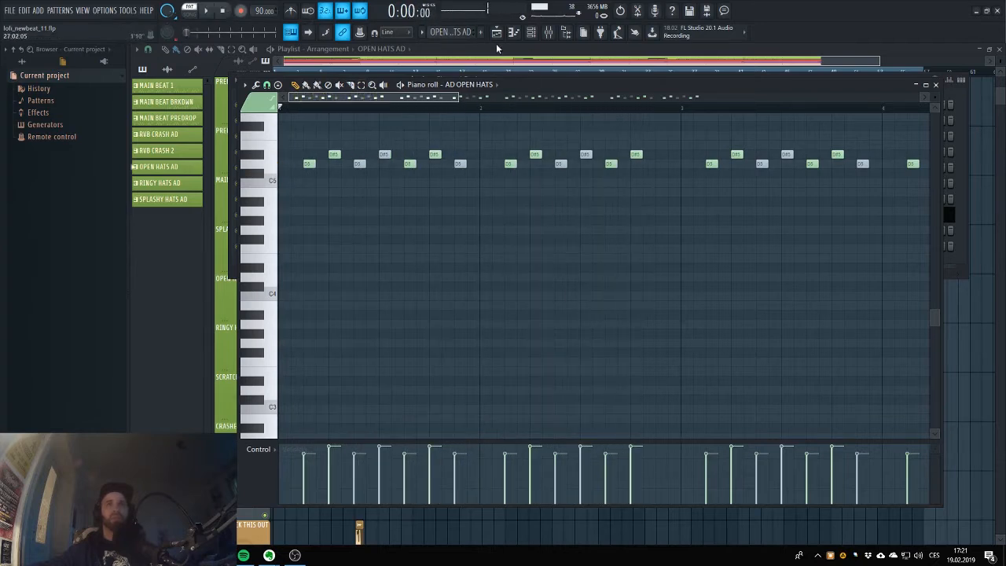
left_click(496, 33)
Open the first RINGY HATS AD clip in the piano roll, preview its notes from the beginning and return to the playlist.
double_click(388, 344)
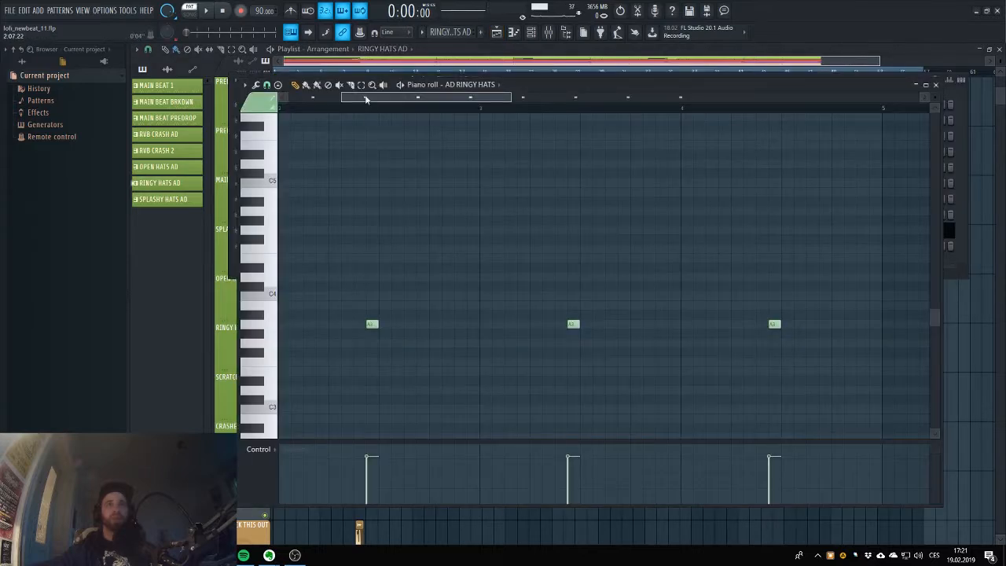
left_click_drag(365, 99, 313, 99)
key("space")
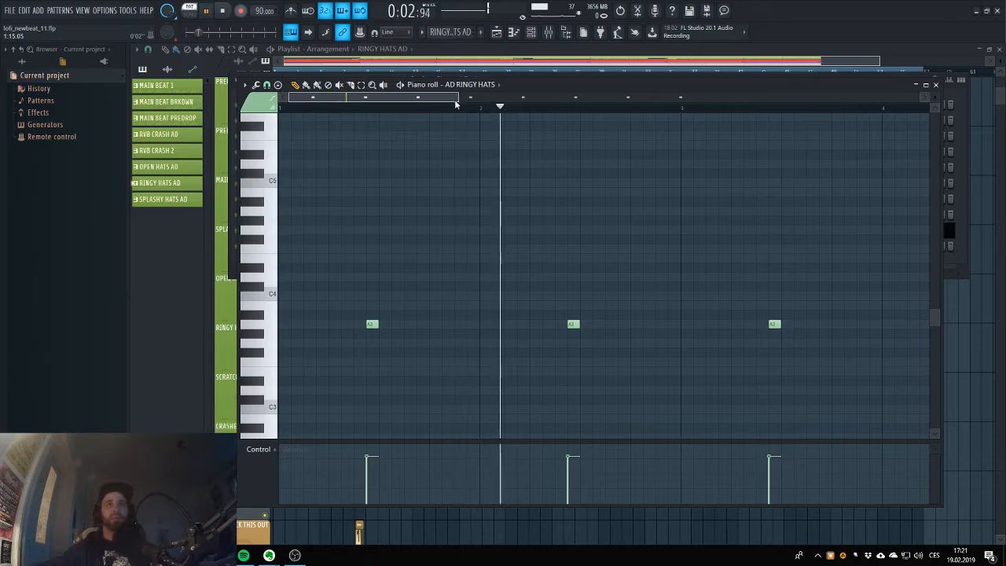
left_click(234, 12)
left_click(496, 31)
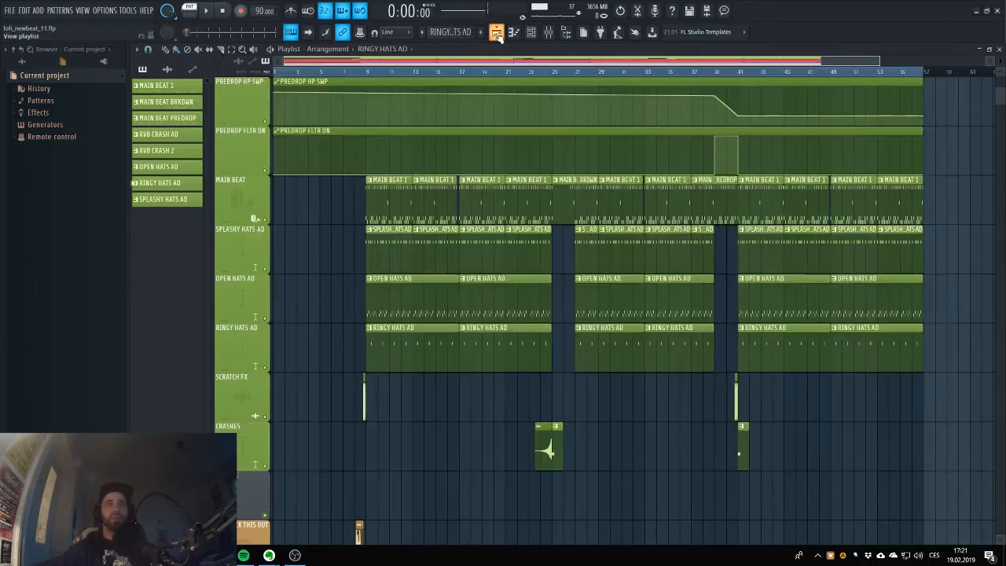
Play the arrangement in song mode from bar 9 to hear the main beat and hat layers together, and stop playback.
key("space")
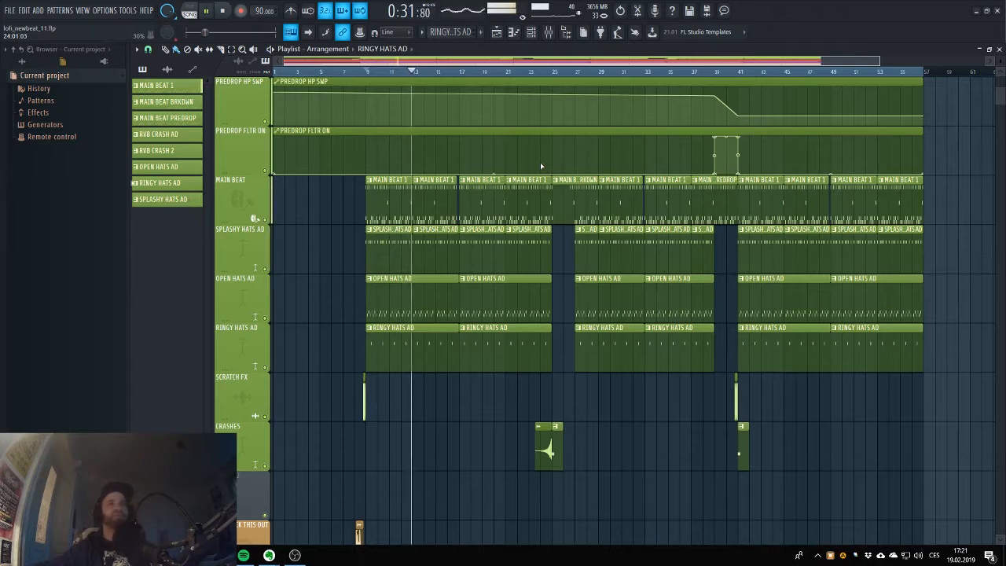
key("space")
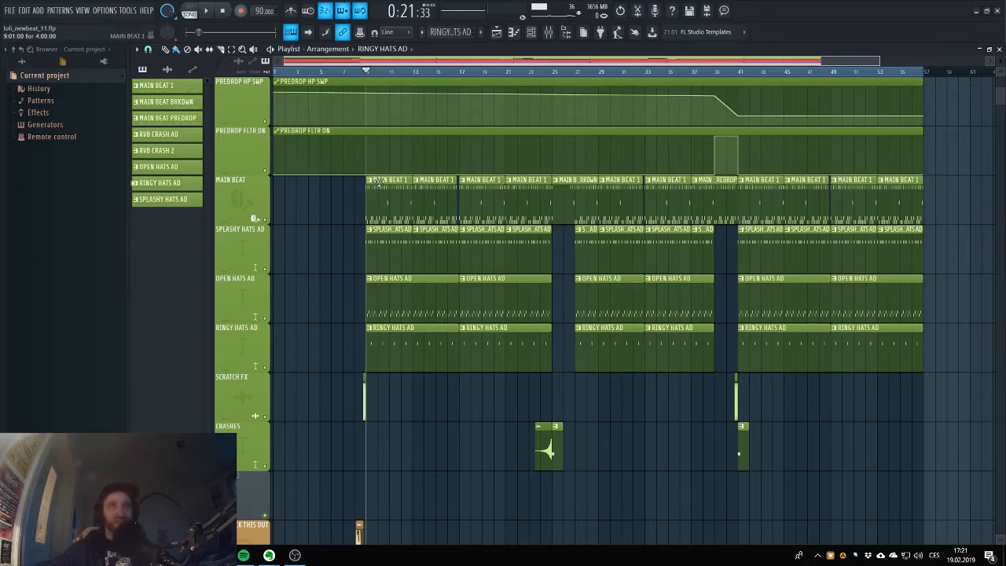
scroll(567, 160, "up", 3)
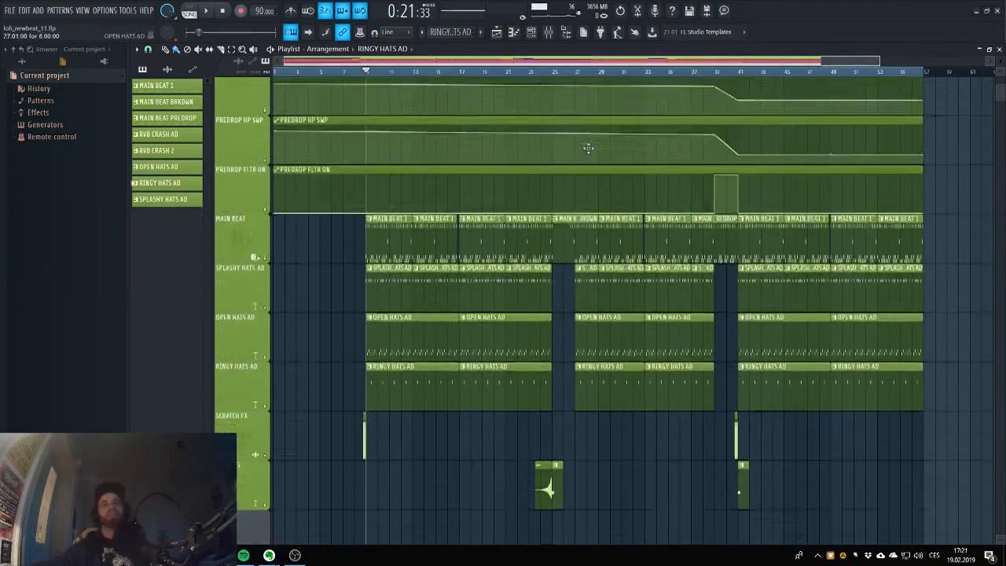
scroll(565, 164, "down", 3)
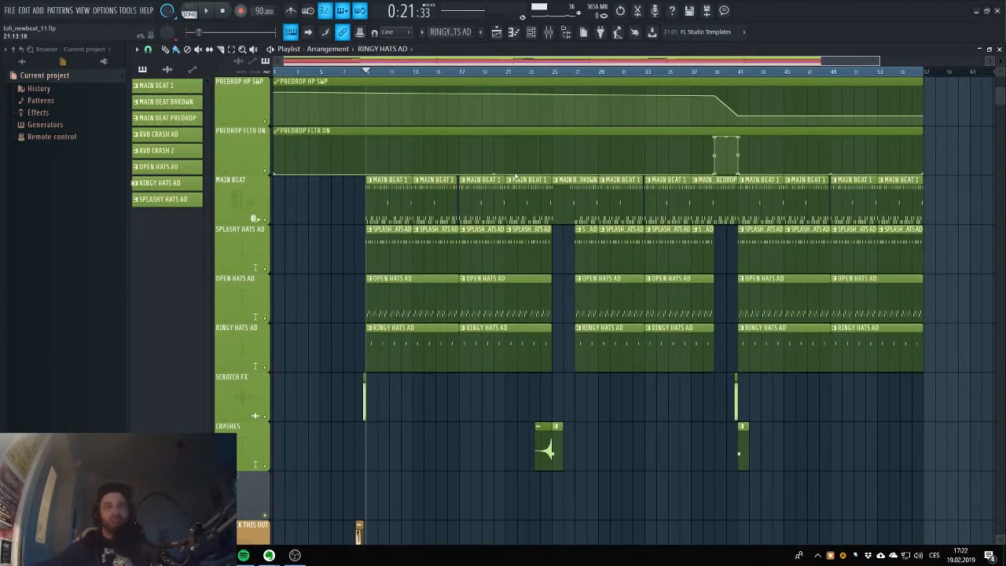
Open the first MAIN BEAT 1 clip, show its steps in the channel rack, preview it in pattern mode and stop playback.
double_click(395, 197)
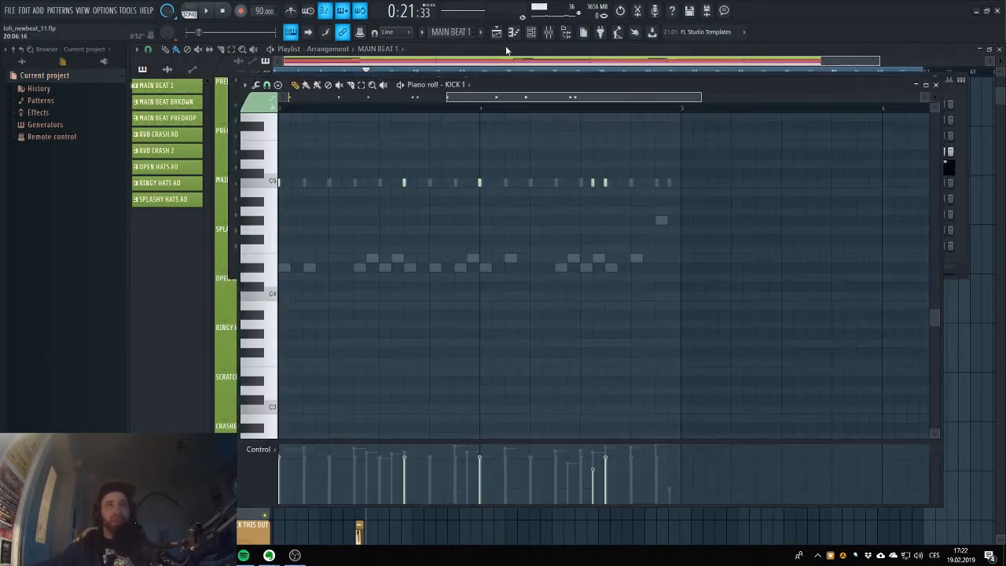
left_click(533, 33)
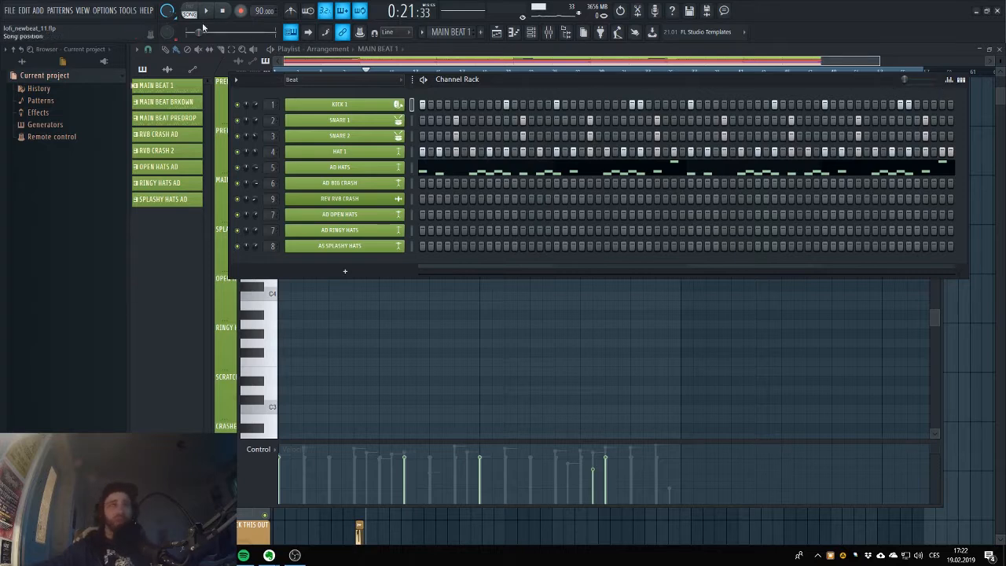
key("space")
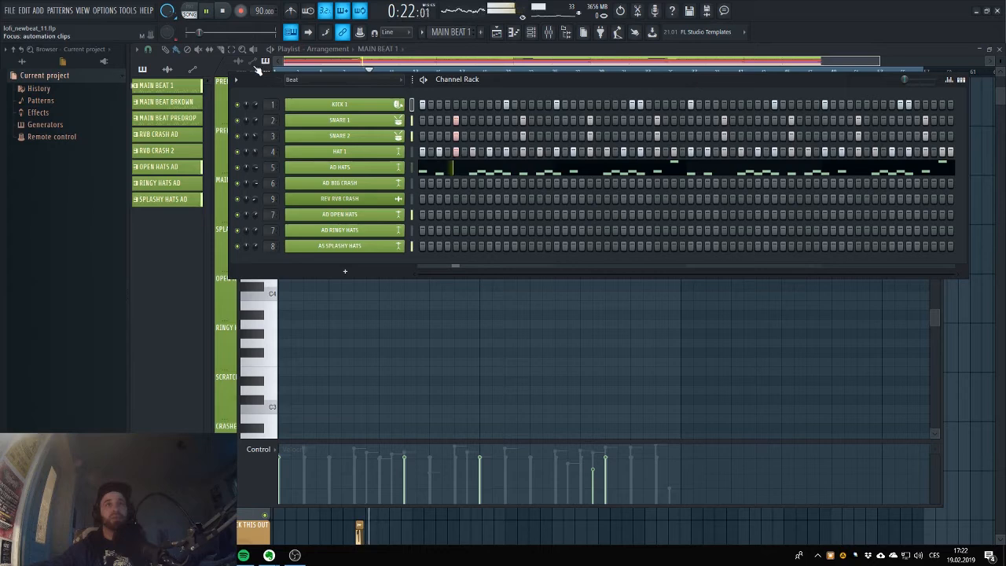
left_click(222, 11)
left_click(190, 12)
left_click(209, 11)
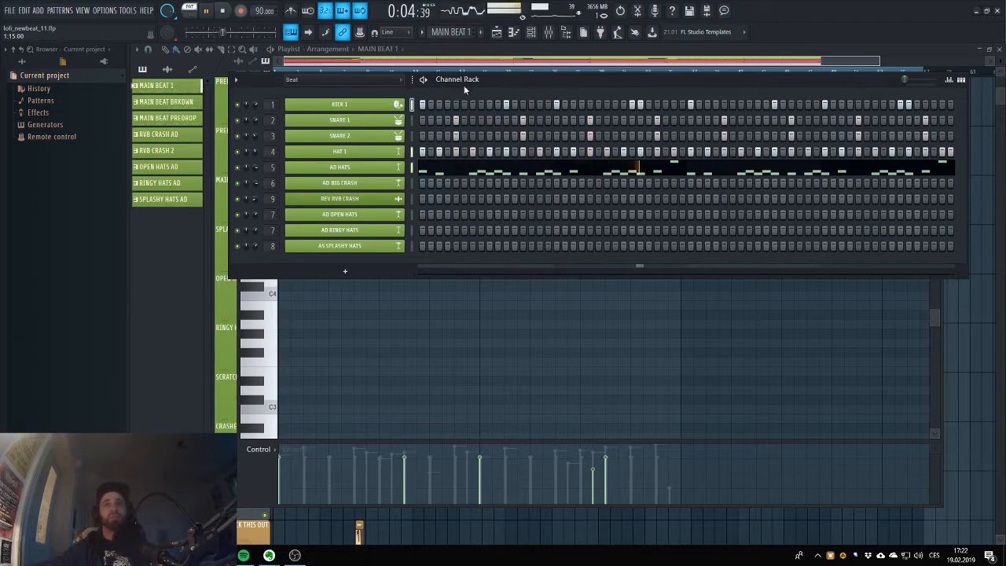
key("space")
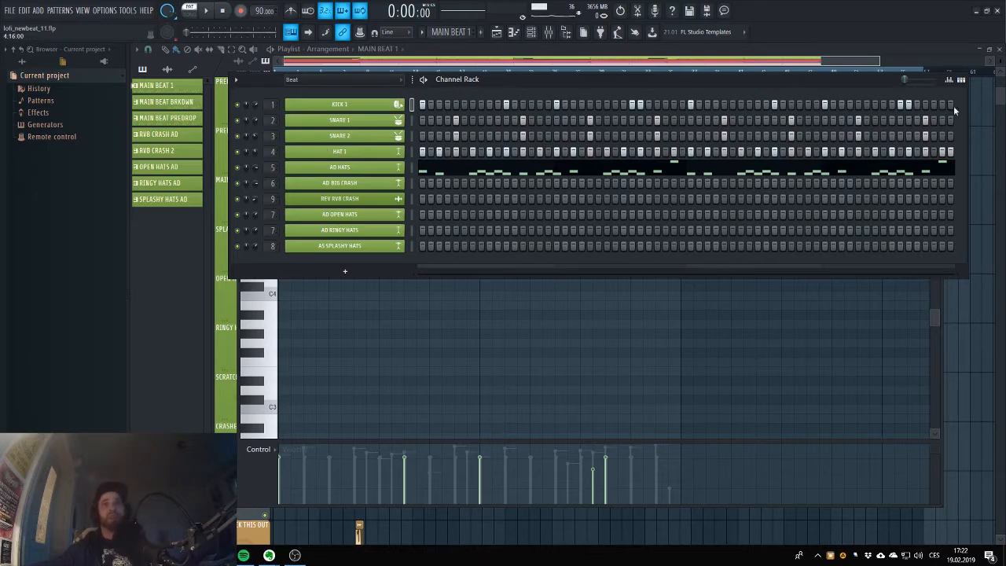
Raise the channel rack's swing amount, replay the MAIN BEAT 1 pattern to hear the swing and stop playback.
left_click_drag(914, 76, 935, 79)
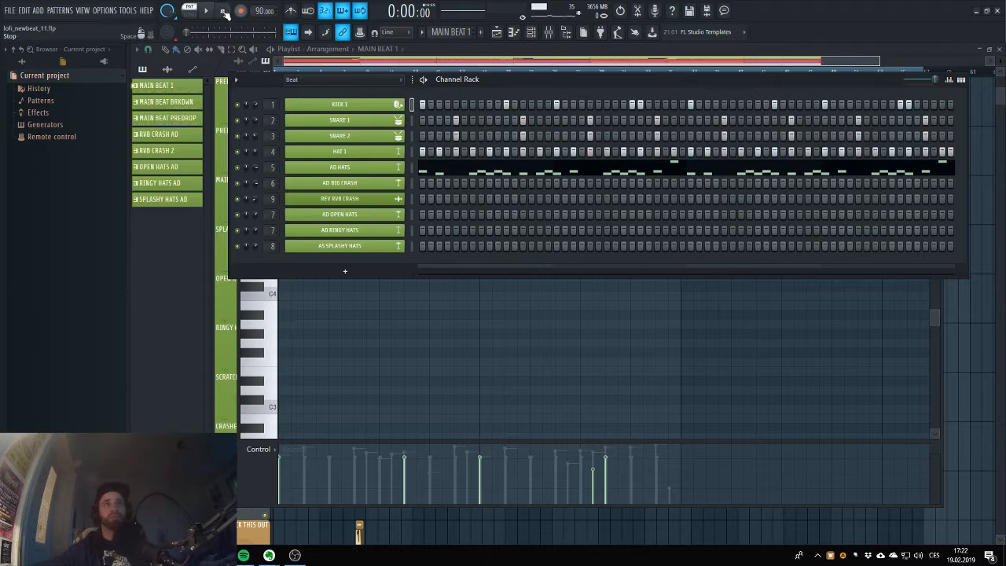
key("space")
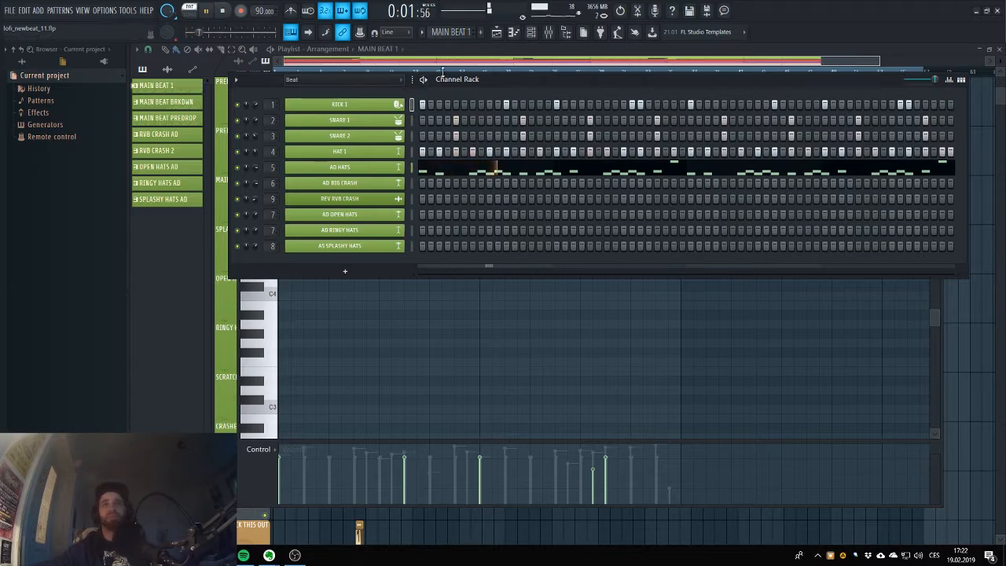
left_click(224, 11)
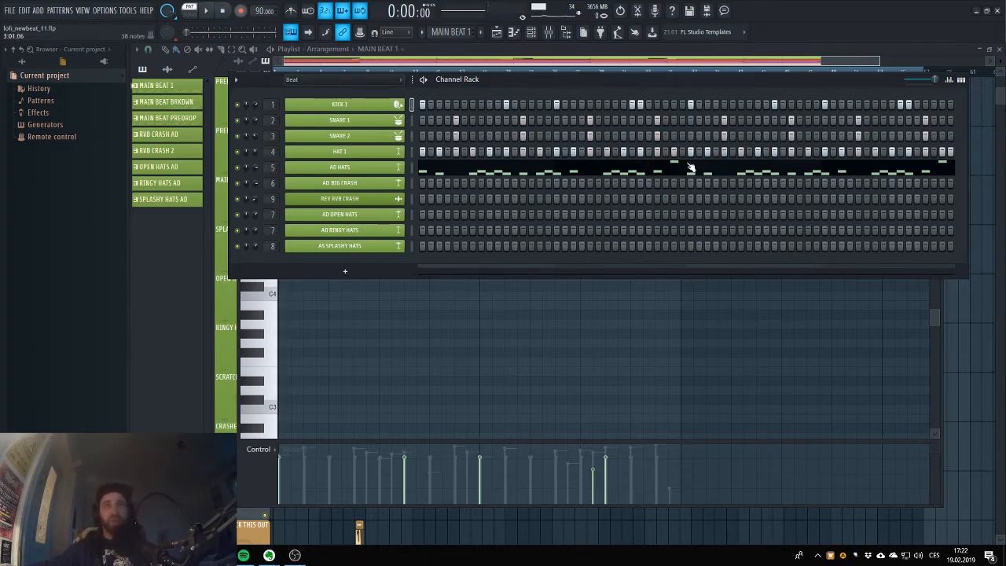
Set the channel rack filter to All and look through the project's full list of channels.
left_click(327, 79)
left_click(330, 92)
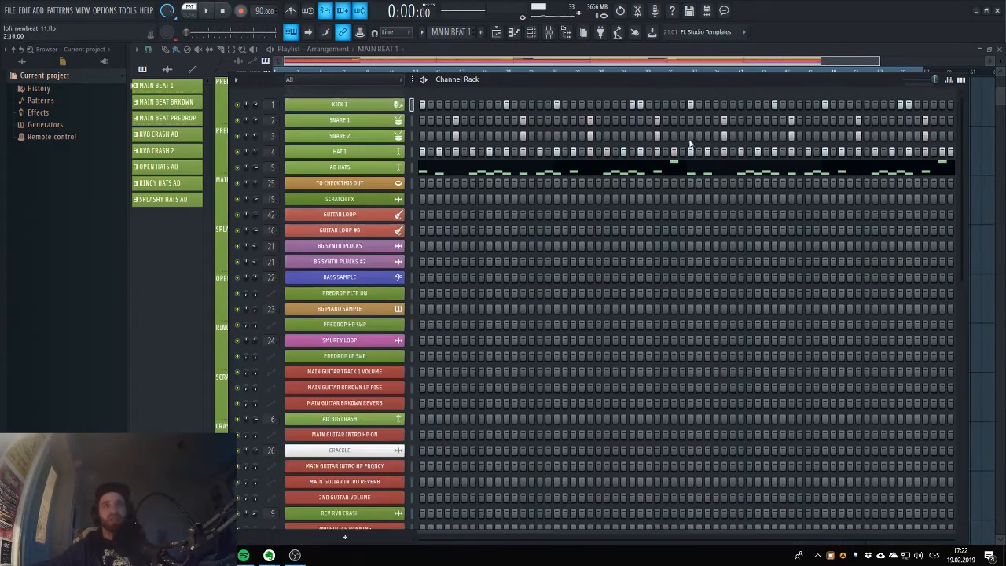
scroll(599, 324, "down", 5)
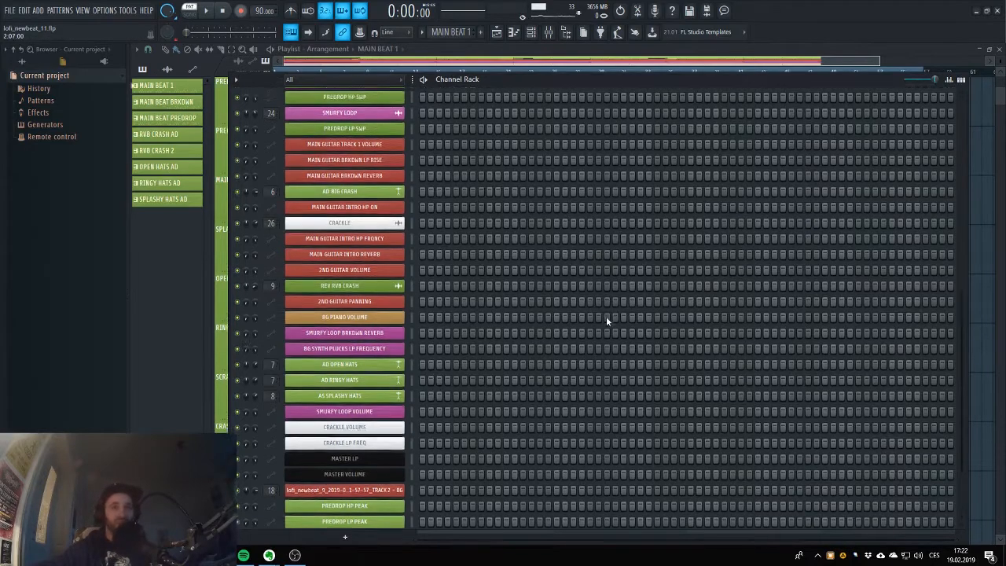
scroll(606, 317, "up", 4)
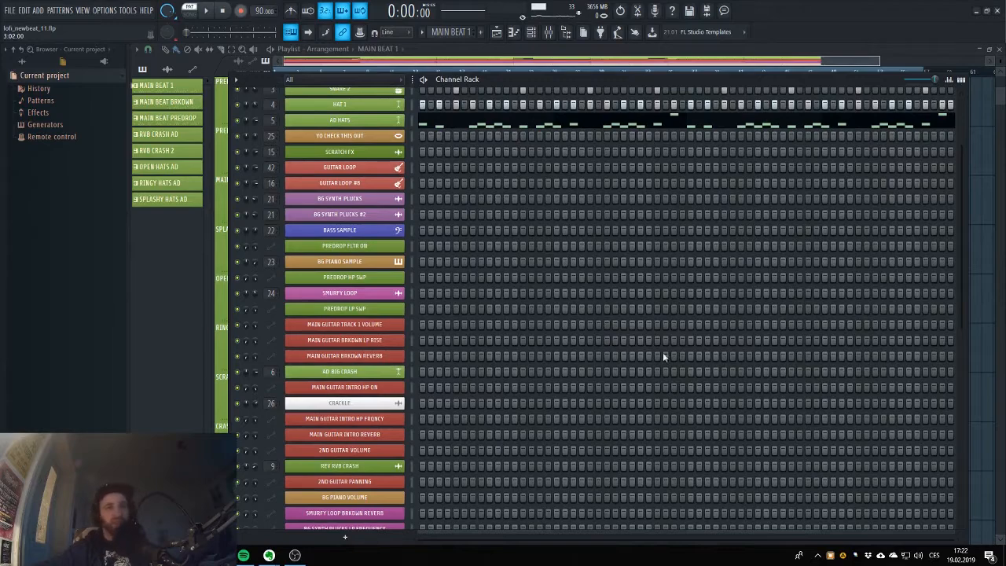
scroll(654, 334, "up", 1)
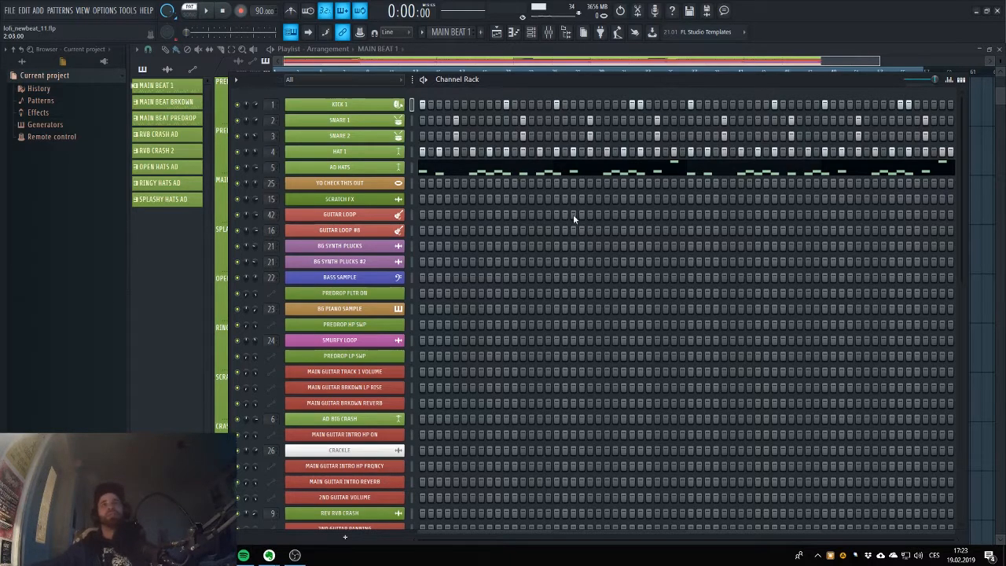
Return to the playlist and examine the predrop automation tracks above the main beat and the drum tracks below them.
left_click(497, 31)
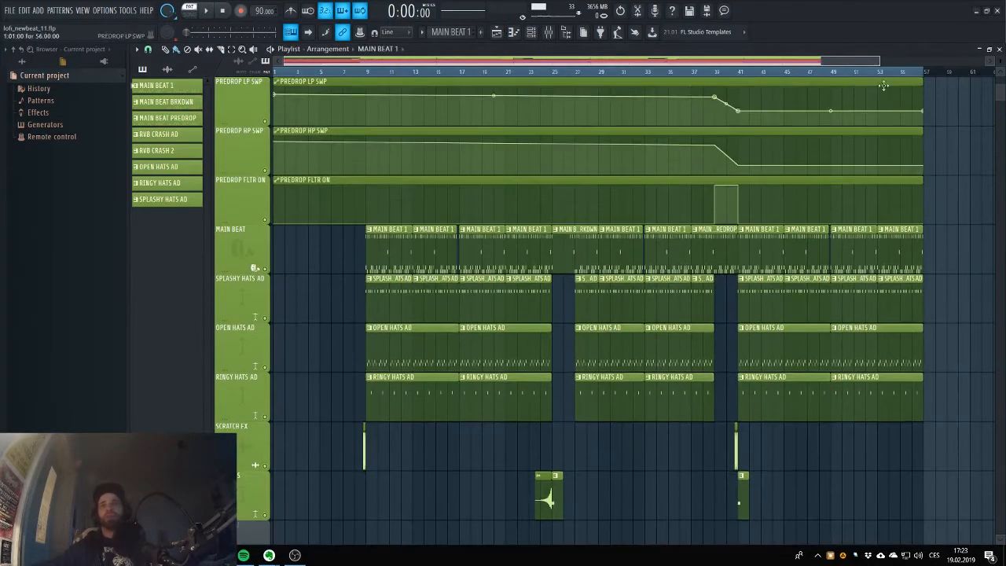
scroll(888, 90, "up", 2)
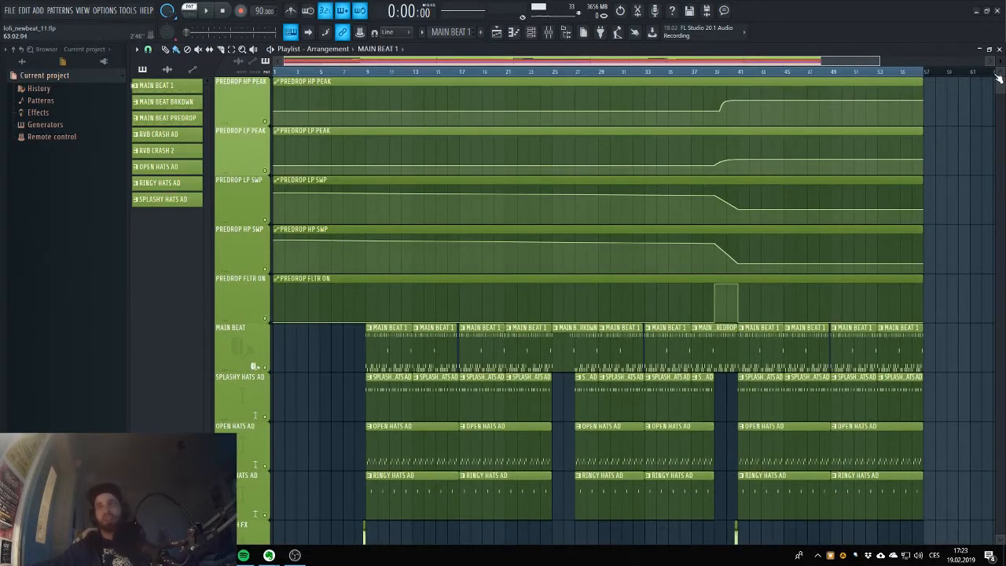
scroll(696, 130, "down", 2)
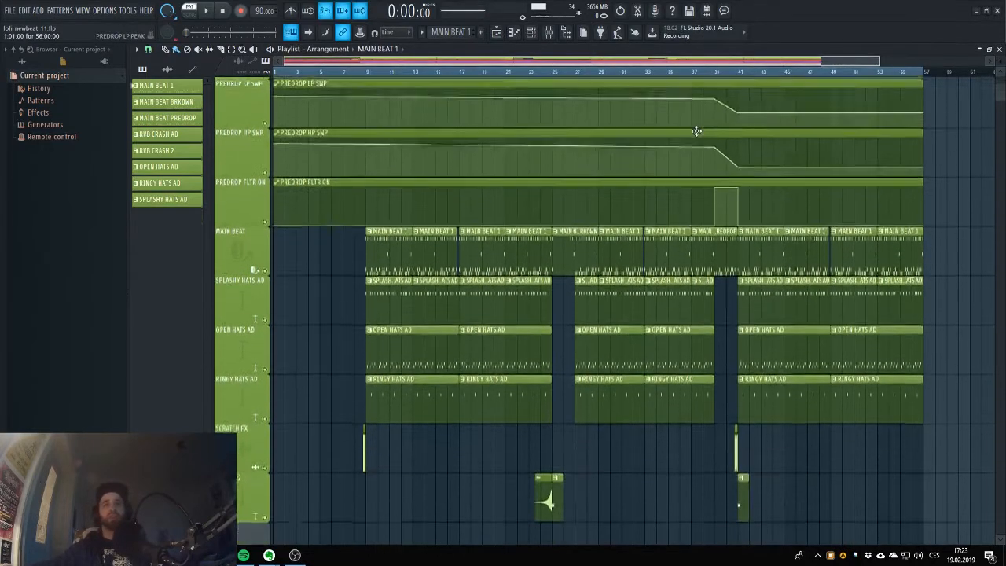
scroll(697, 130, "down", 3)
scroll(697, 137, "up", 1)
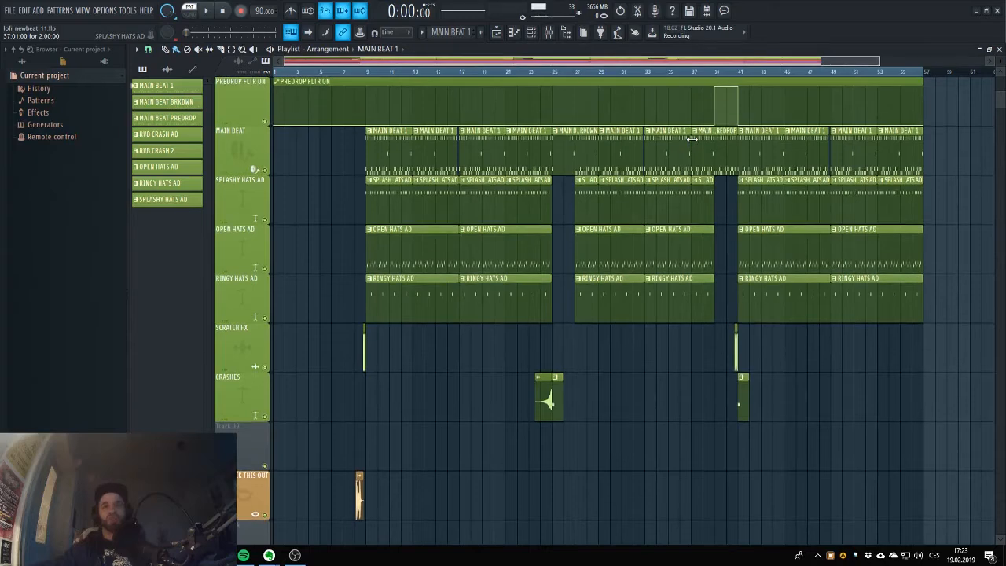
scroll(691, 139, "up", 2)
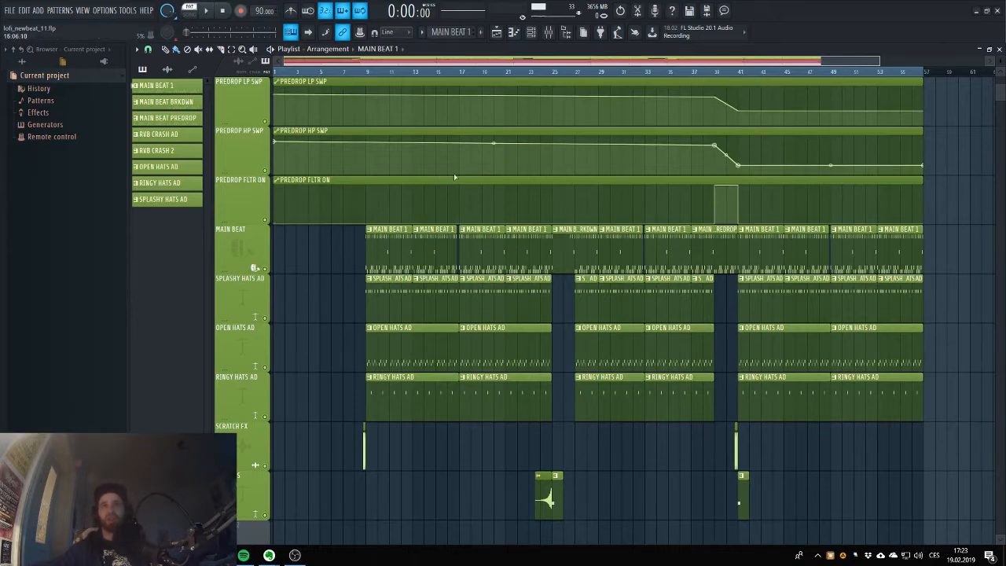
Play the arrangement in song mode from bar 16 to hear the MAIN BEAT 1 section, and stop playback.
left_click(448, 71)
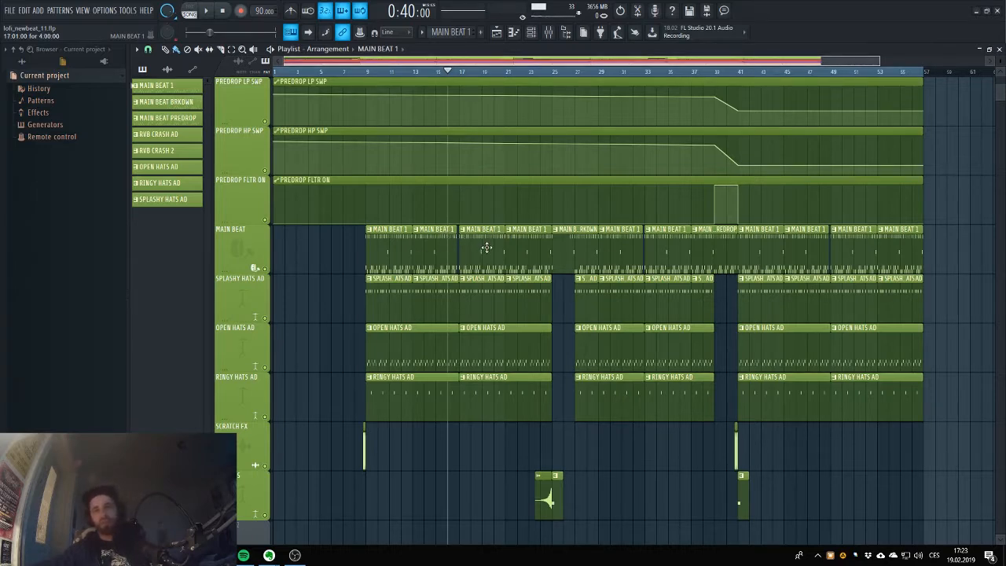
key("space")
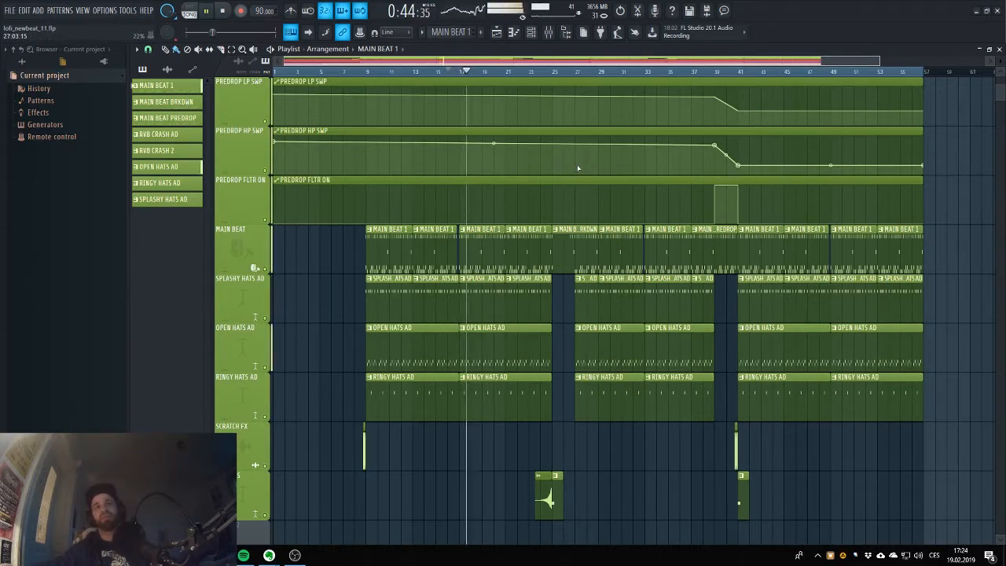
key("space")
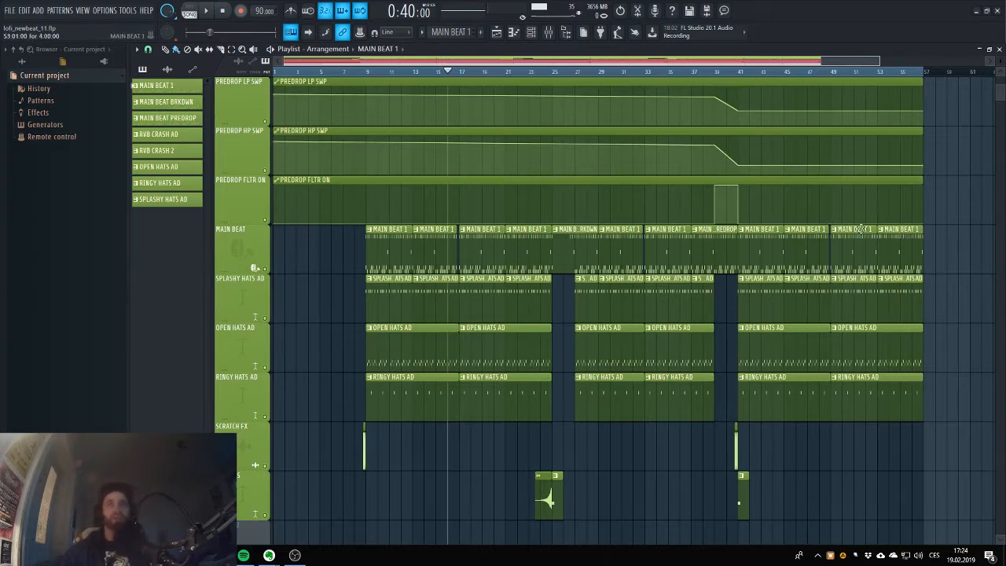
Place the playhead at bar 23 and open the sample settings of the REV RVB CRASH clip on the CRASHES track.
left_click(509, 73)
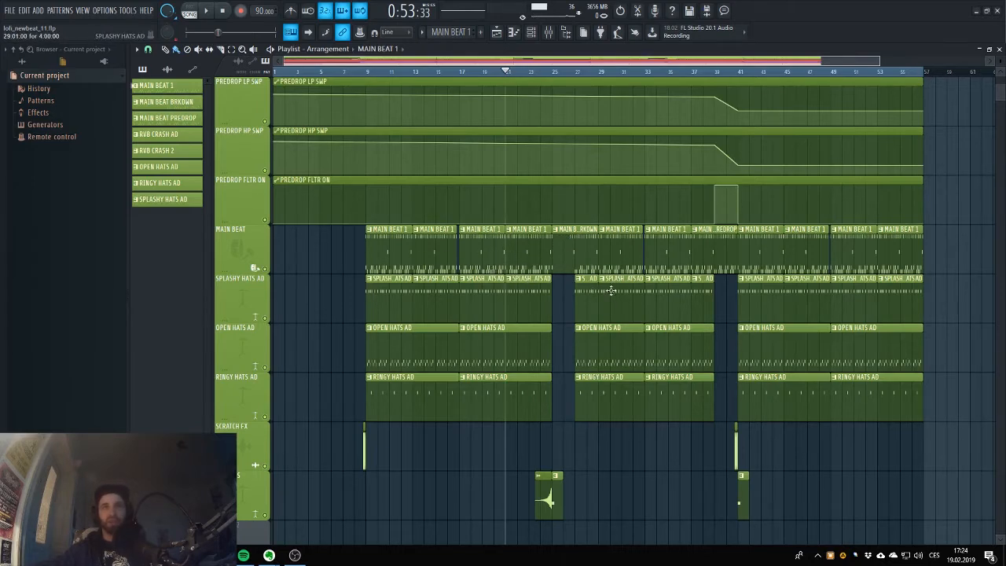
scroll(611, 291, "down", 3)
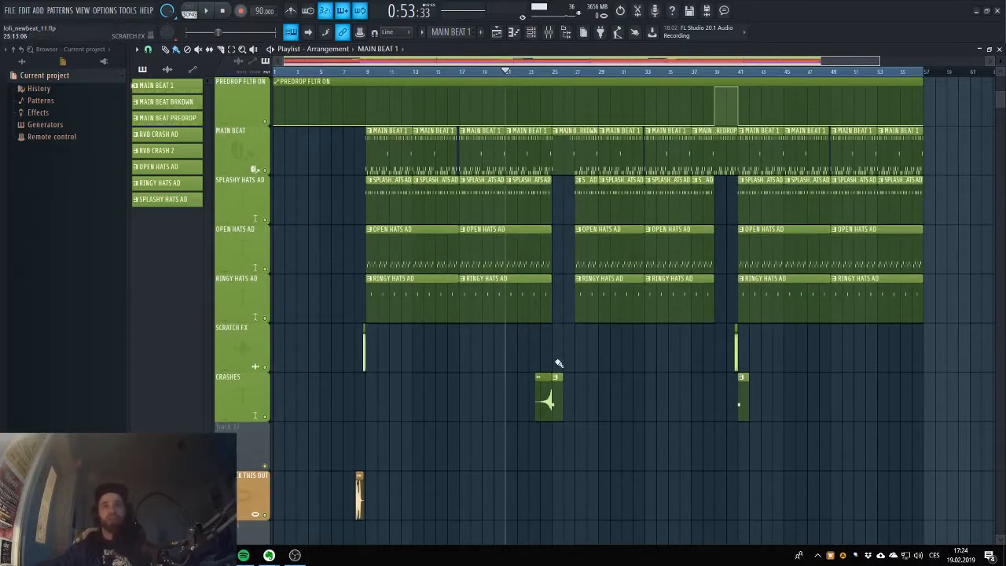
left_click(530, 72)
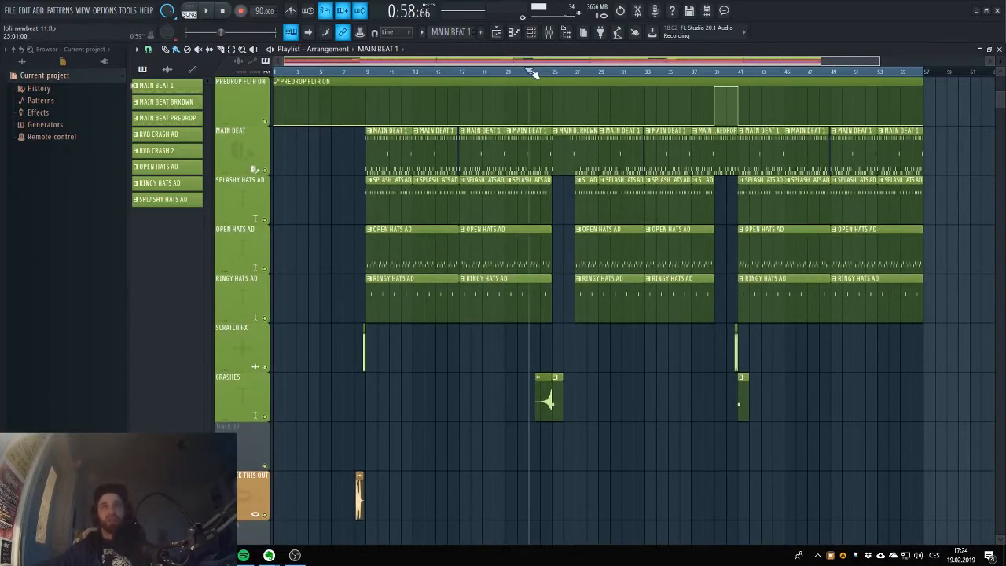
double_click(552, 399)
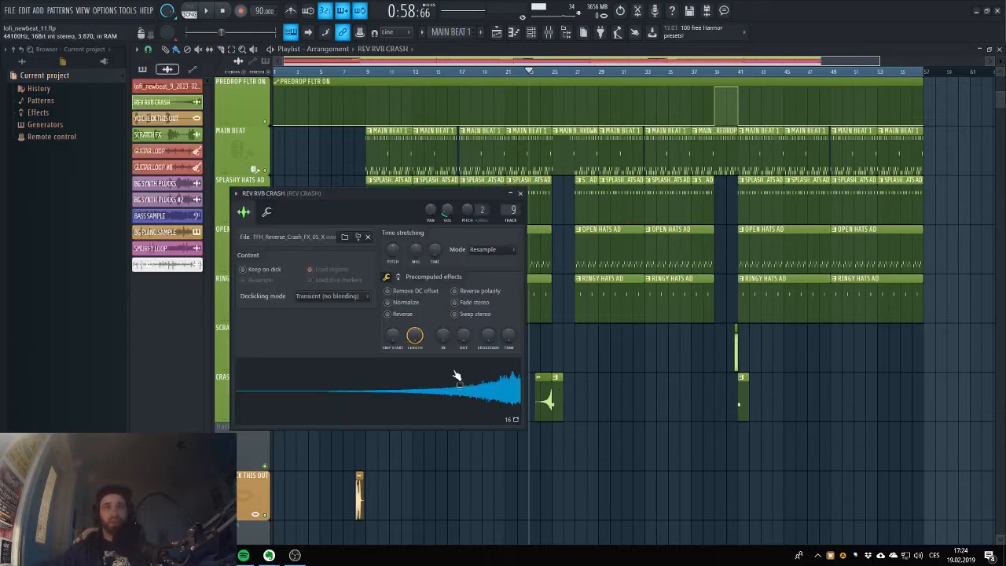
Open the RVB CRASH AD clip in the piano roll, preview it in pattern mode and return to the playlist.
double_click(556, 404)
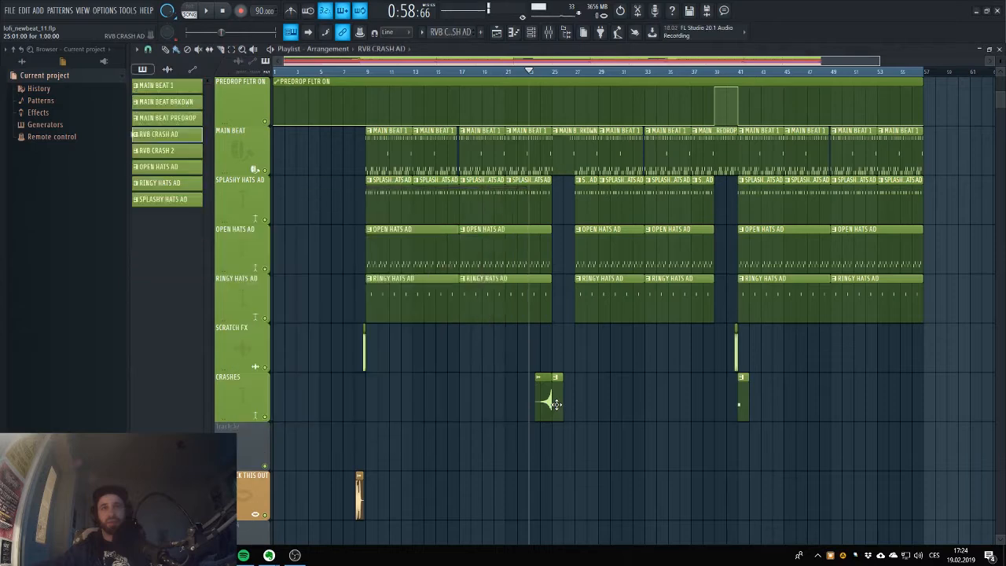
left_click(190, 11)
left_click(203, 12)
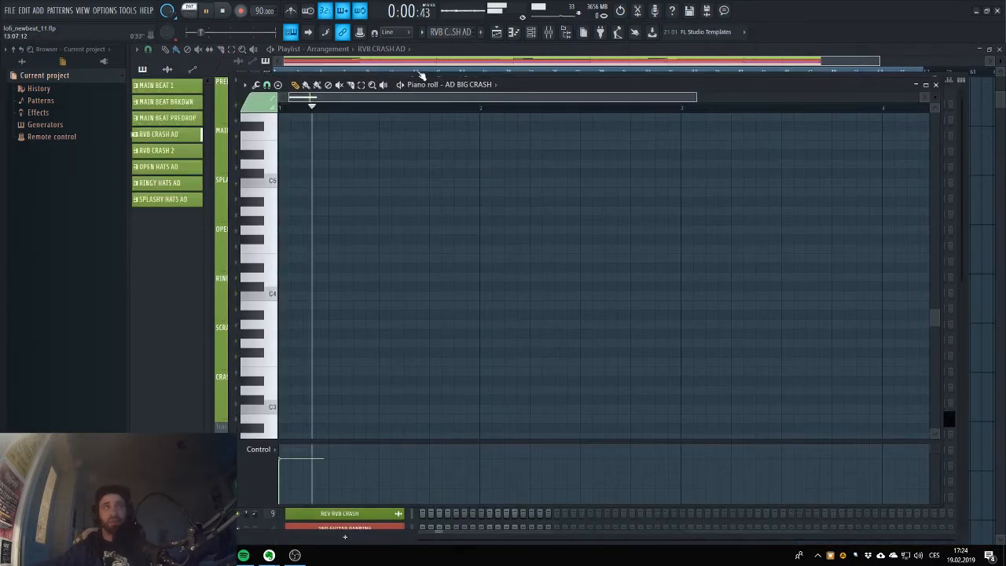
left_click(223, 11)
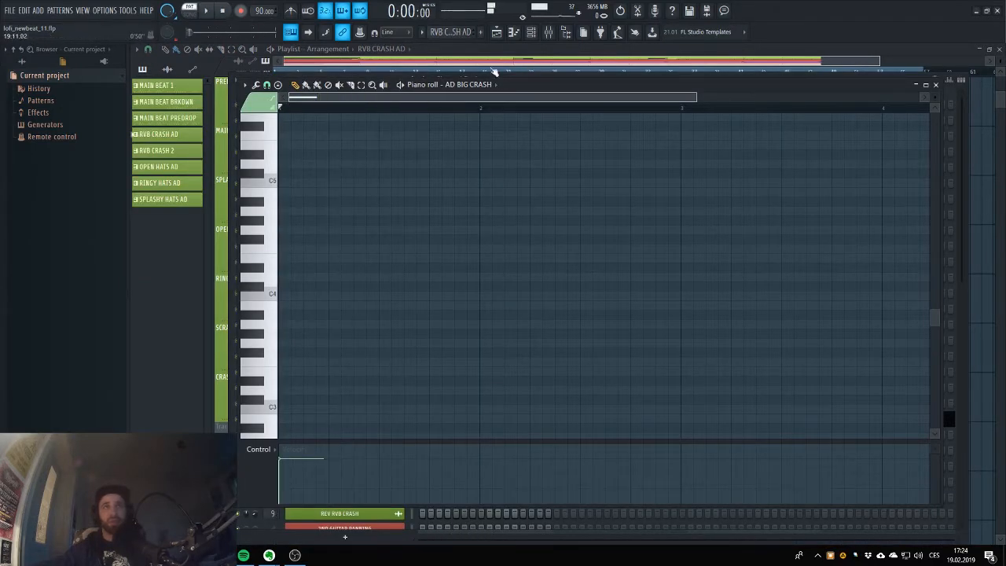
key("F5")
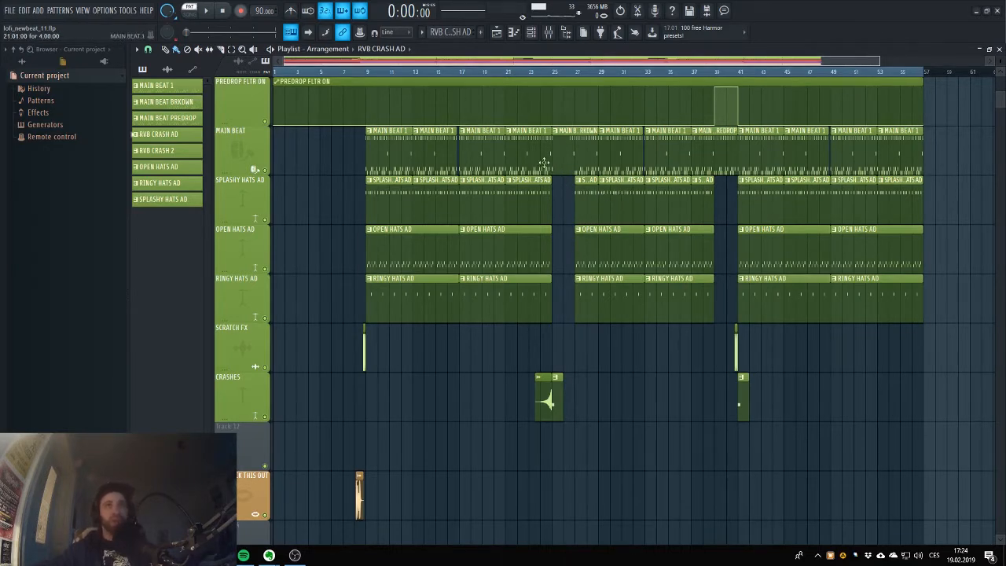
Play the arrangement in song mode from bar 22 to hear the crashes lead through the MAIN BEAT BRKDWN clip, and stop playback.
left_click(506, 71)
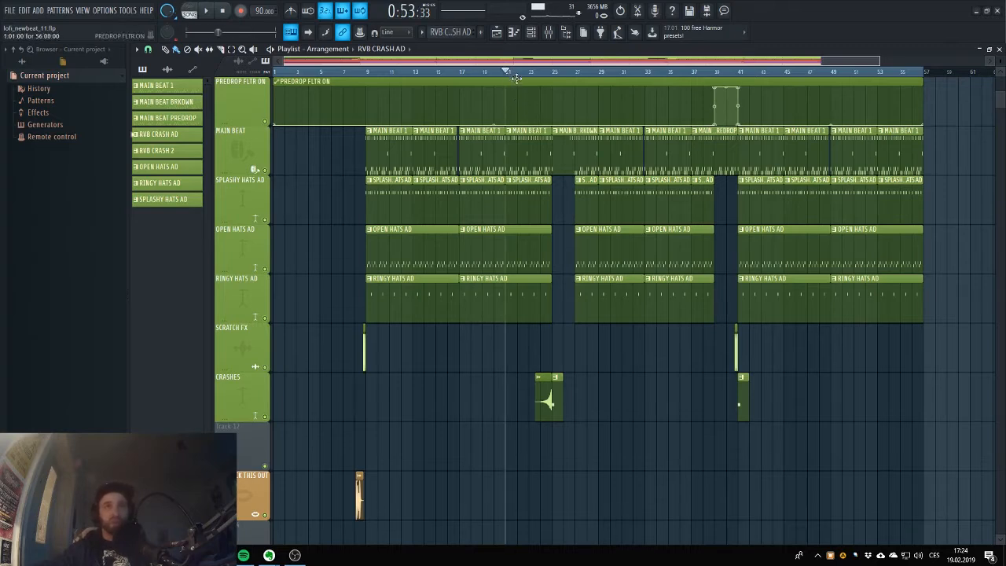
left_click(519, 73)
key("space")
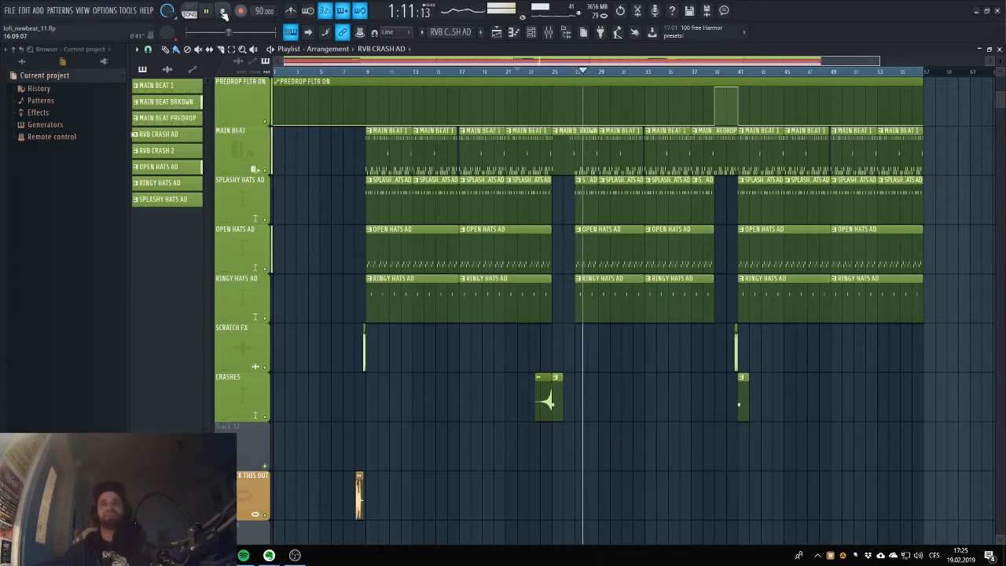
left_click(223, 11)
Place the playhead at bar 38 and examine the predrop filter, sweep and peak automation around the MAIN BEAT PREDROP clip.
scroll(396, 60, "right", 5)
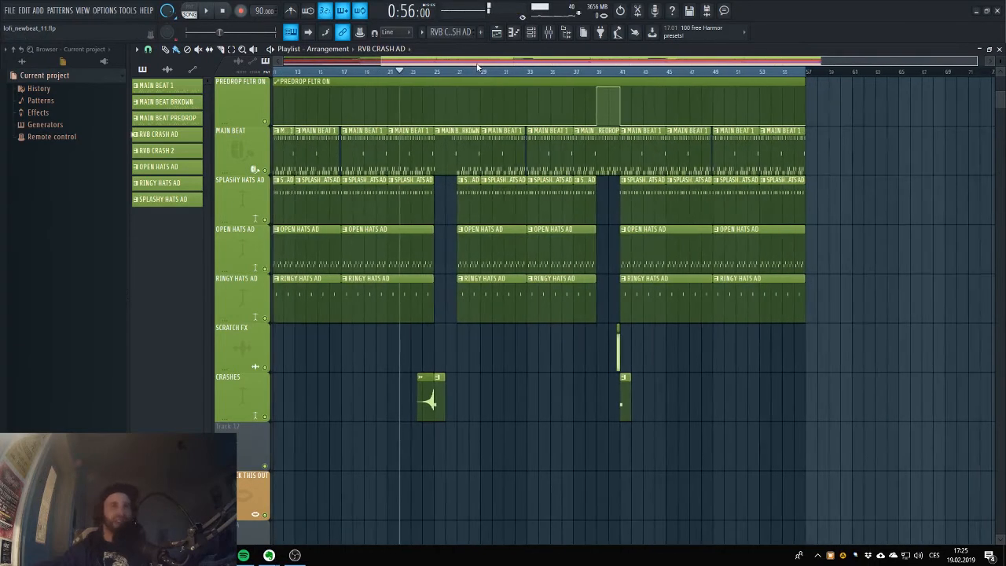
scroll(448, 66, "right", 5)
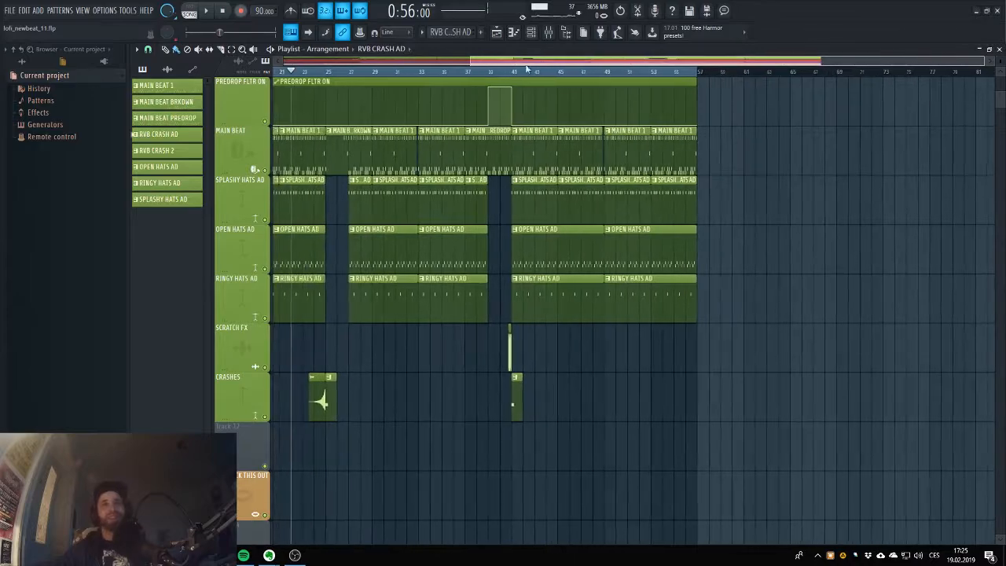
left_click(478, 72)
scroll(503, 118, "up", 4)
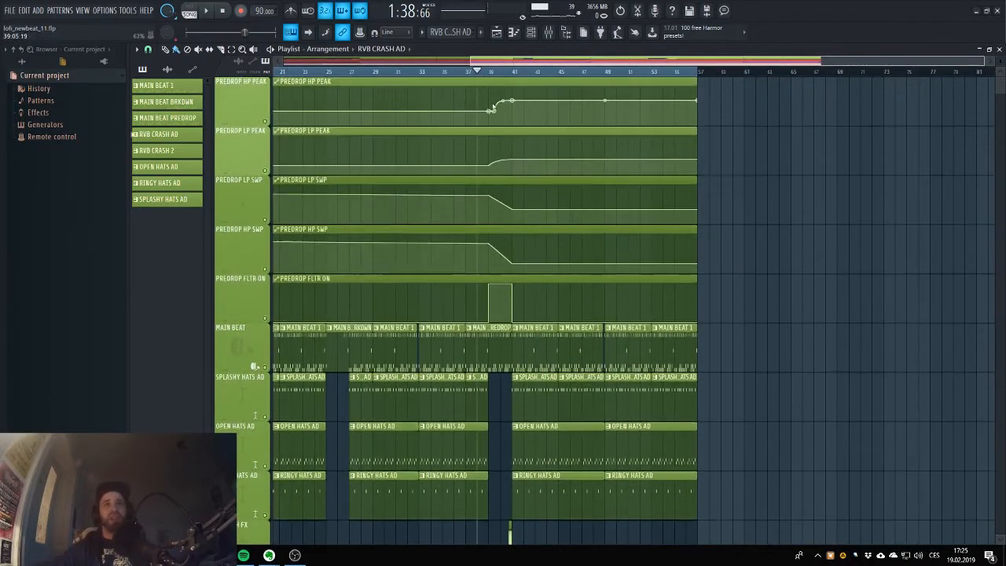
scroll(507, 110, "down", 4)
scroll(514, 134, "up", 4)
scroll(522, 217, "up", 1)
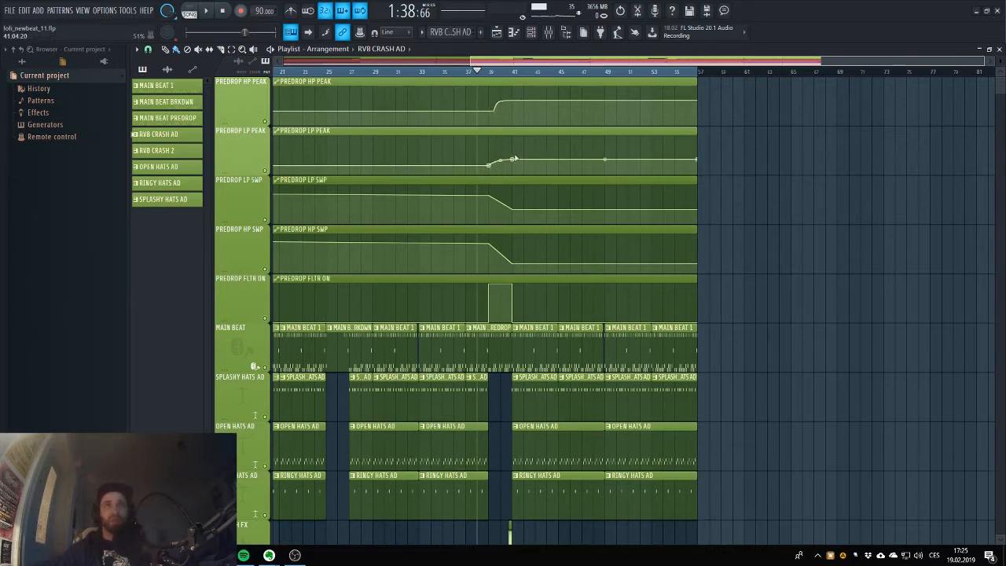
scroll(484, 111, "down", 1)
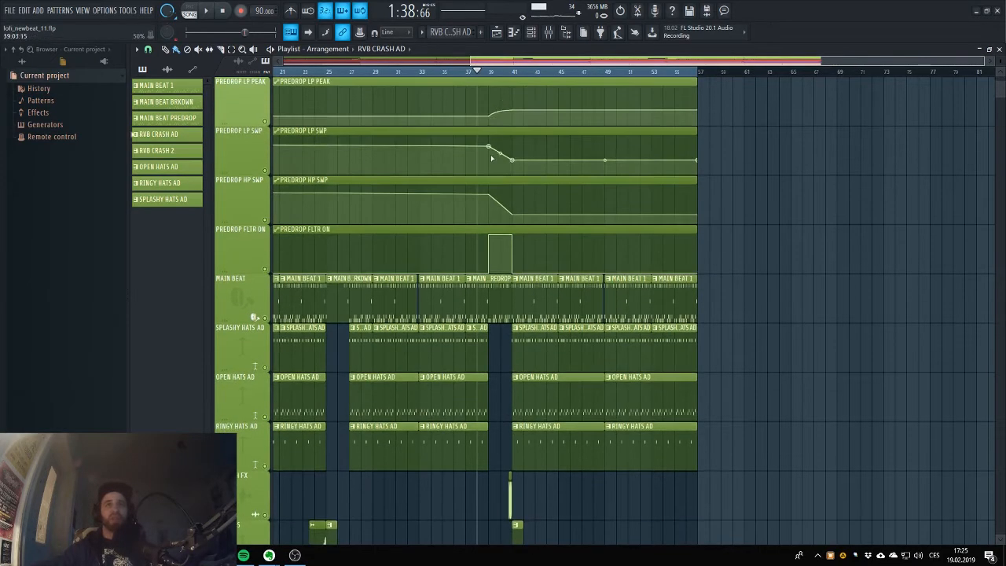
Play the arrangement from bar 38 to hear the predrop filter automation lead into the next MAIN BEAT 1 clip, and stop playback.
scroll(484, 111, "up", 1)
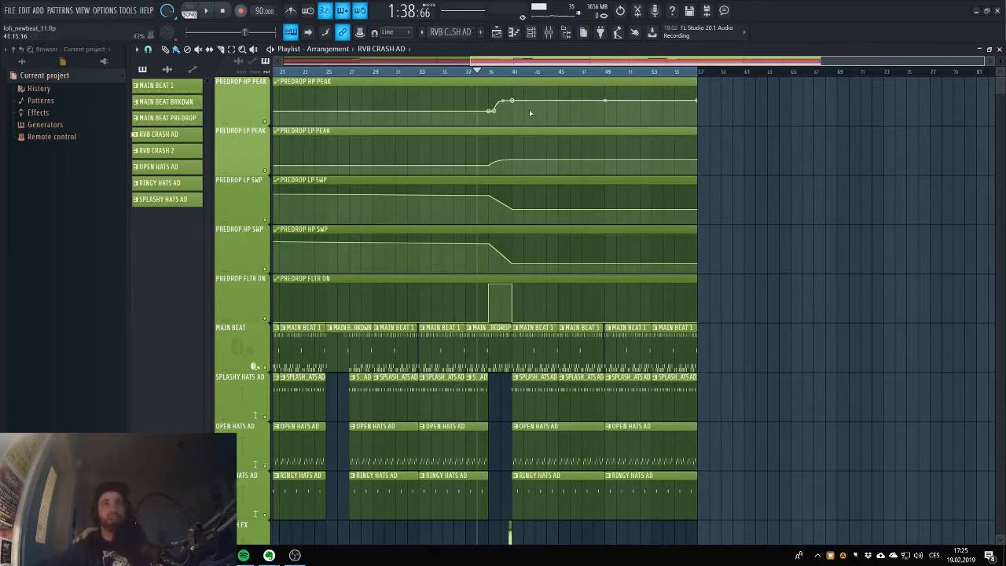
left_click(209, 11)
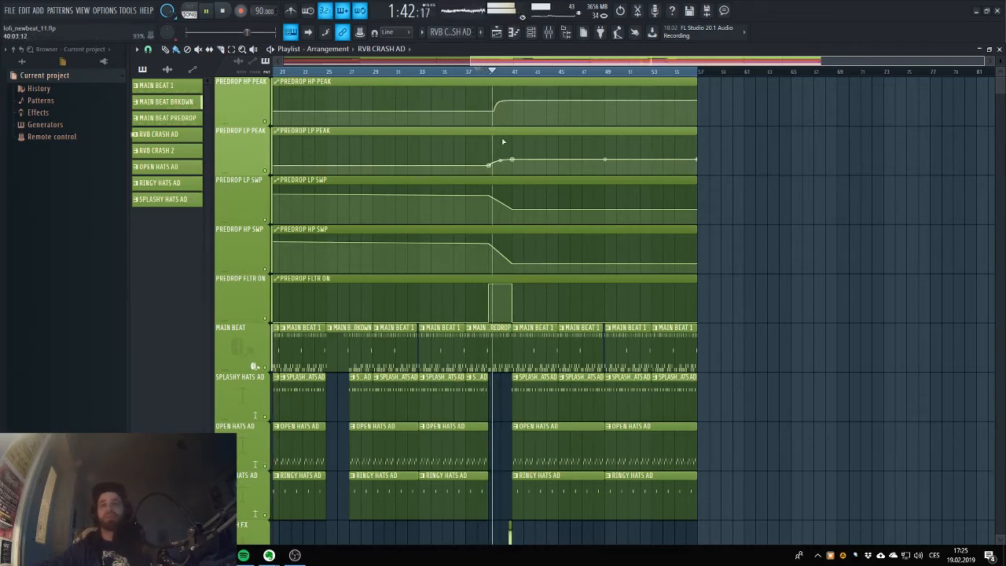
scroll(506, 161, "down", 2)
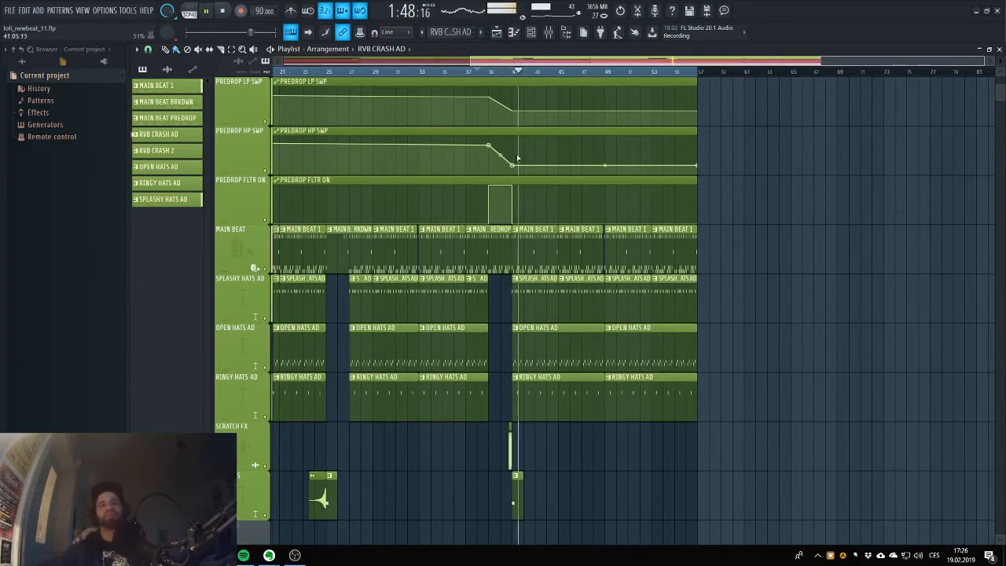
key("space")
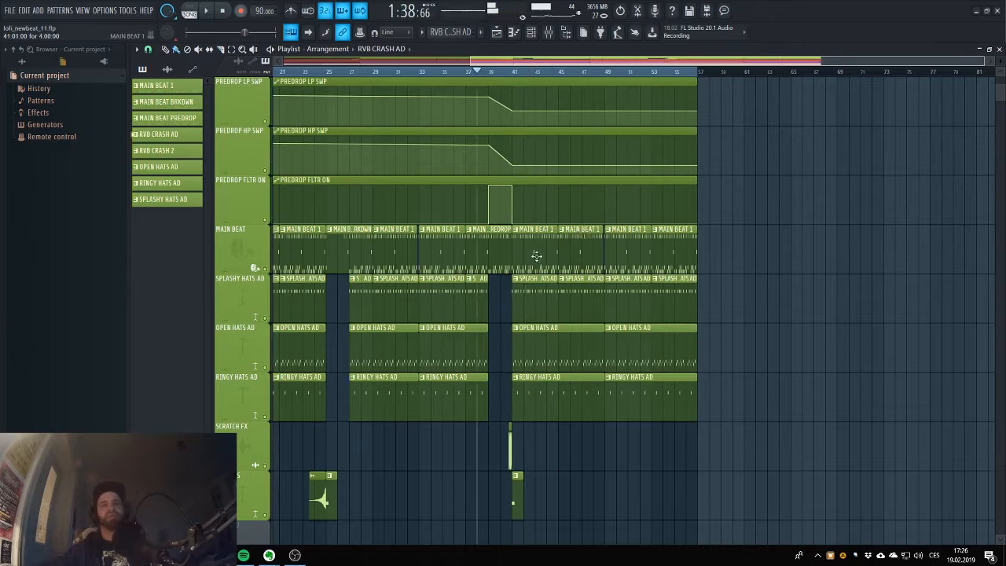
Open the sample settings of the SCRATCH FX clip just before bar 41.
scroll(553, 271, "down", 3)
scroll(553, 272, "up", 2)
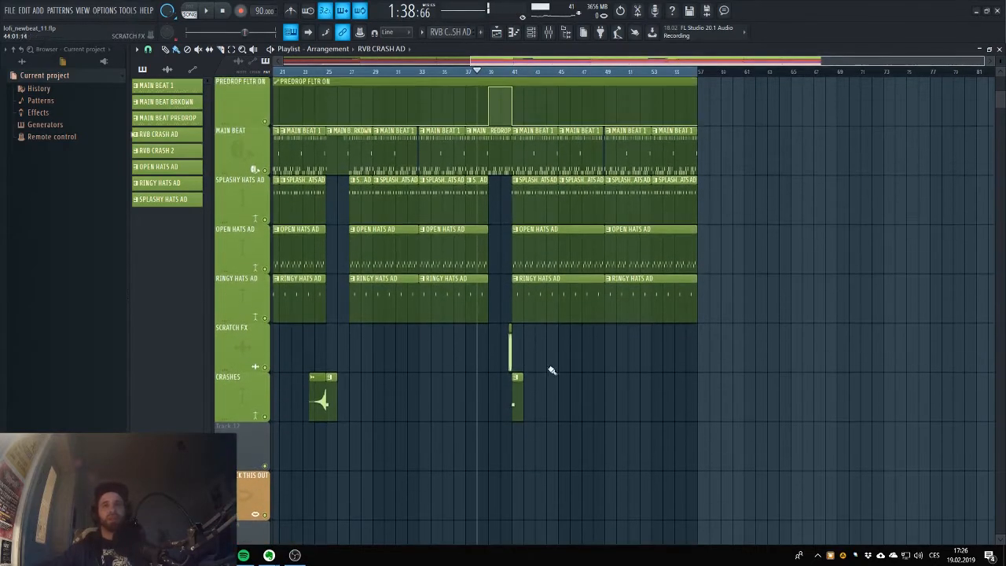
scroll(519, 424, "up", 2)
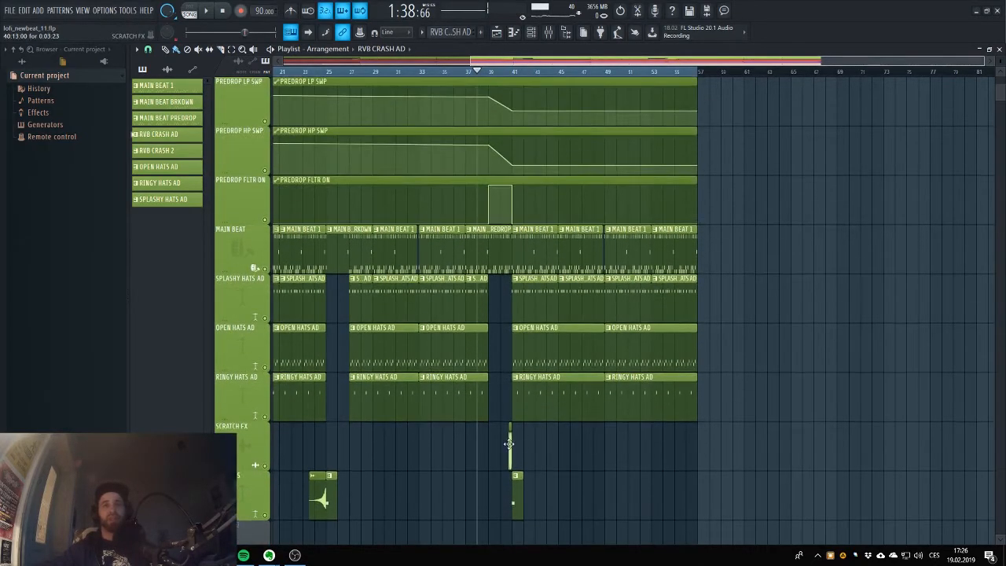
left_click(510, 442)
double_click(509, 443)
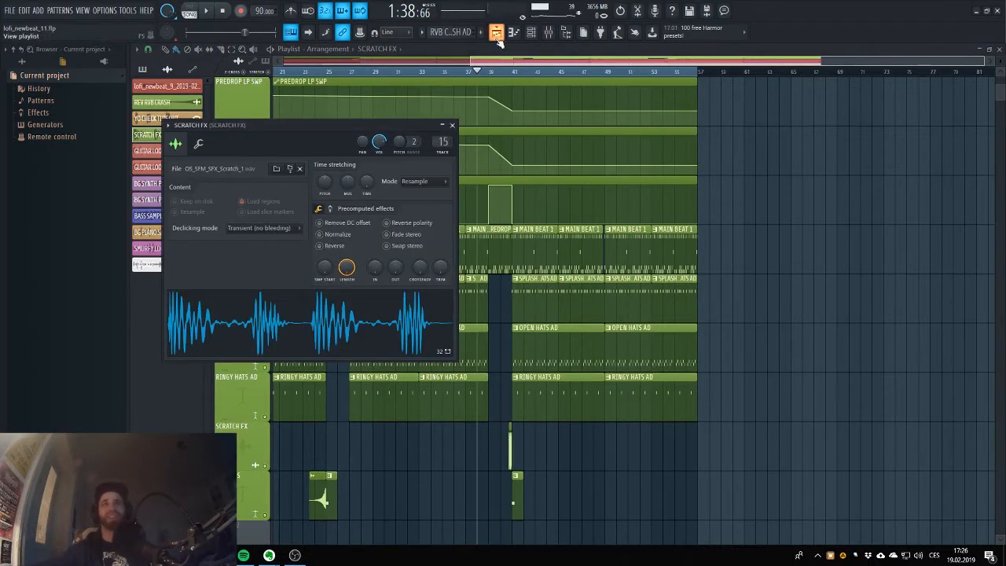
Show the whole arrangement from bar 1 and examine the drum, hat, SCRATCH FX and CRASHES tracks under the predrop automation.
left_click_drag(494, 60, 307, 72)
scroll(607, 154, "down", 3)
scroll(606, 150, "up", 5)
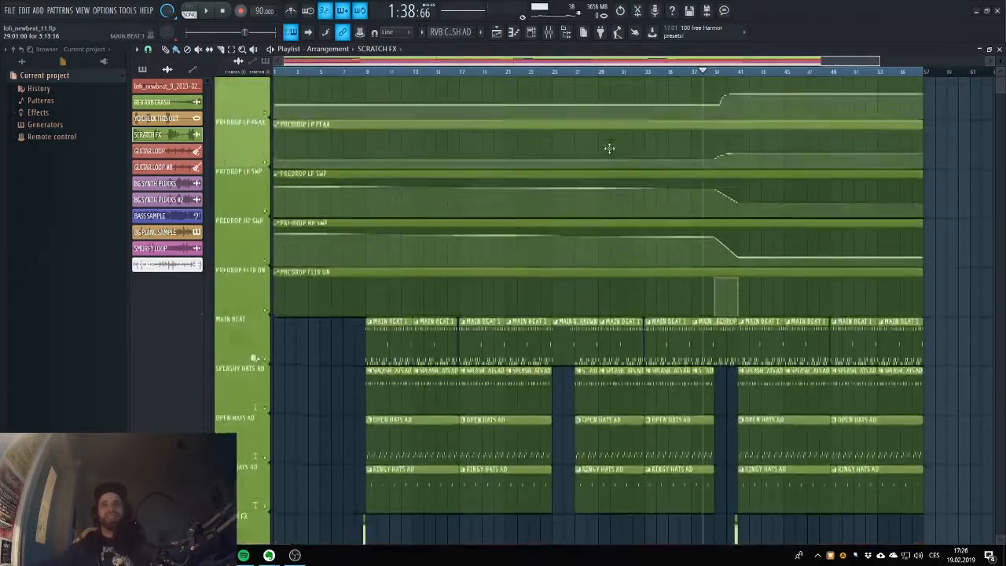
scroll(609, 150, "down", 2)
scroll(611, 150, "up", 1)
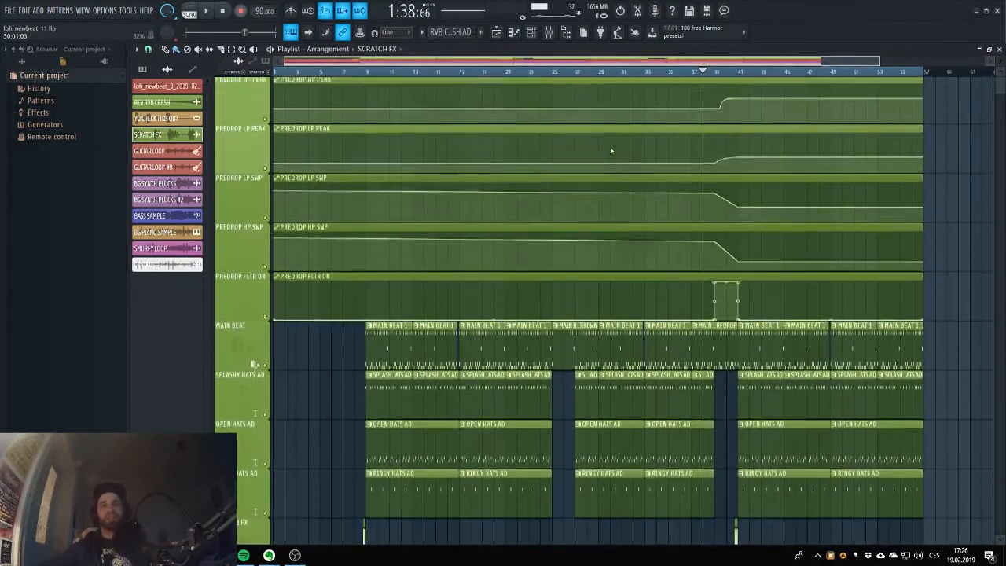
scroll(611, 150, "down", 3)
scroll(611, 150, "up", 2)
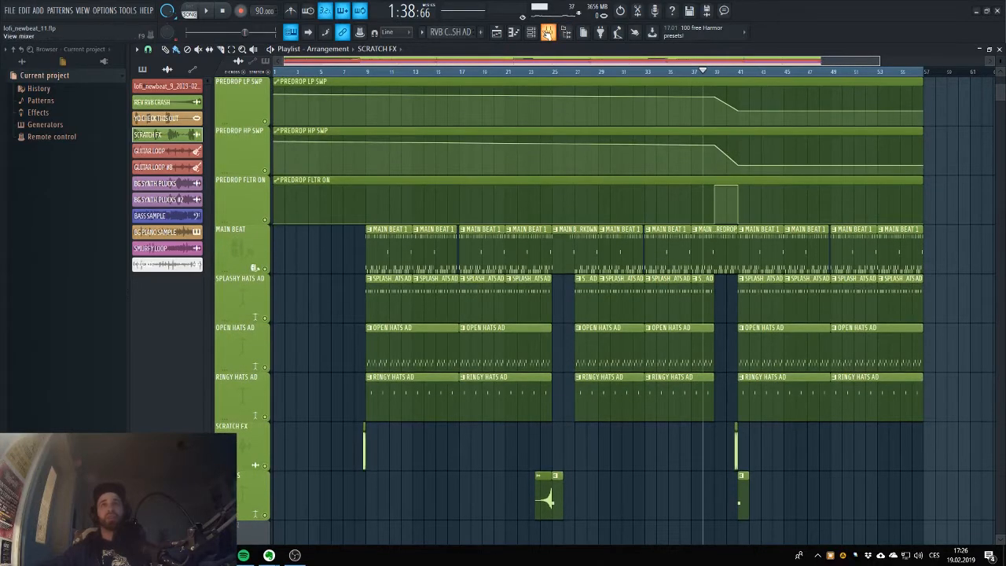
Select the KICK 1 track in the mixer and filter the channel rack to the Beat group.
left_click(549, 32)
left_click(188, 114)
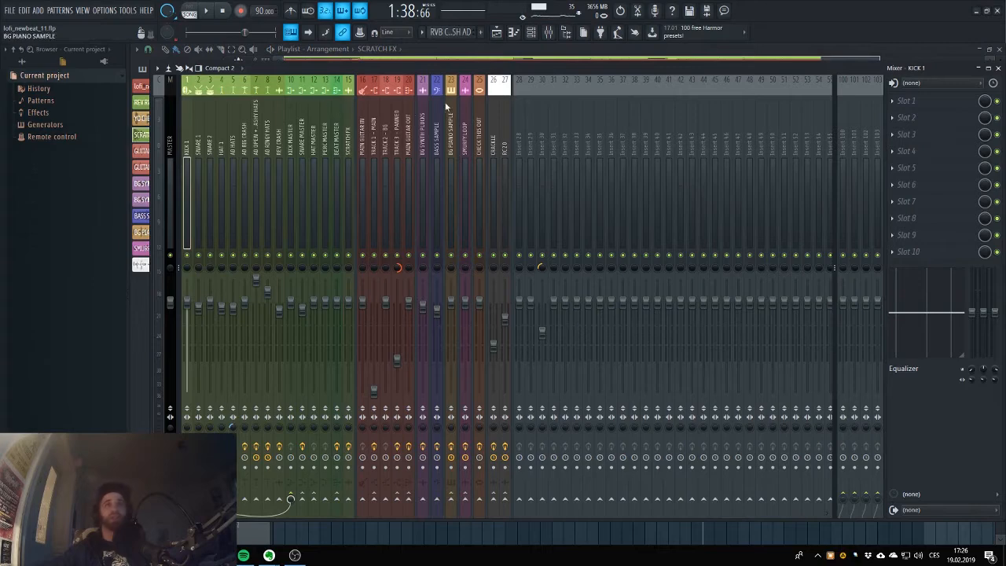
left_click(532, 34)
left_click(355, 81)
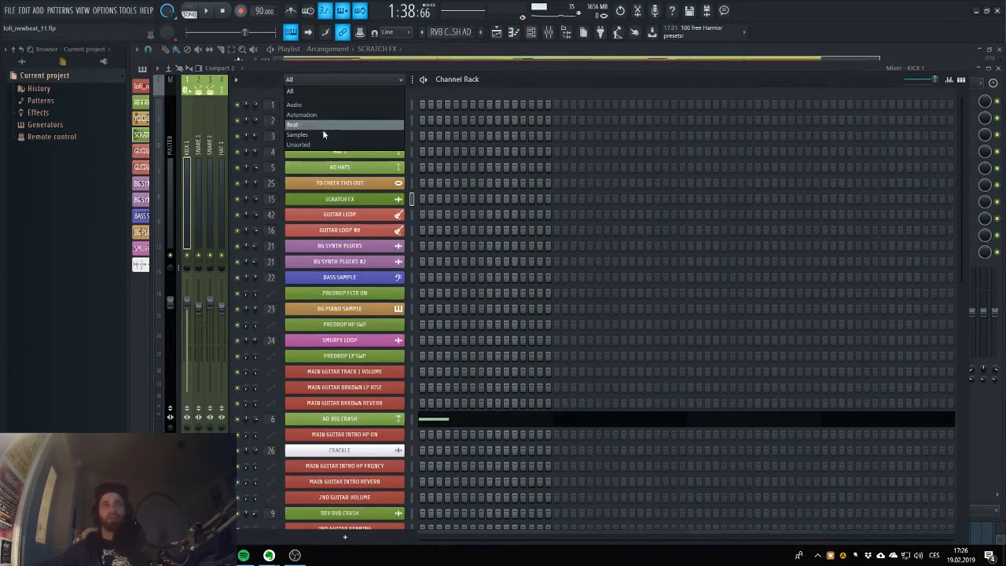
left_click(309, 125)
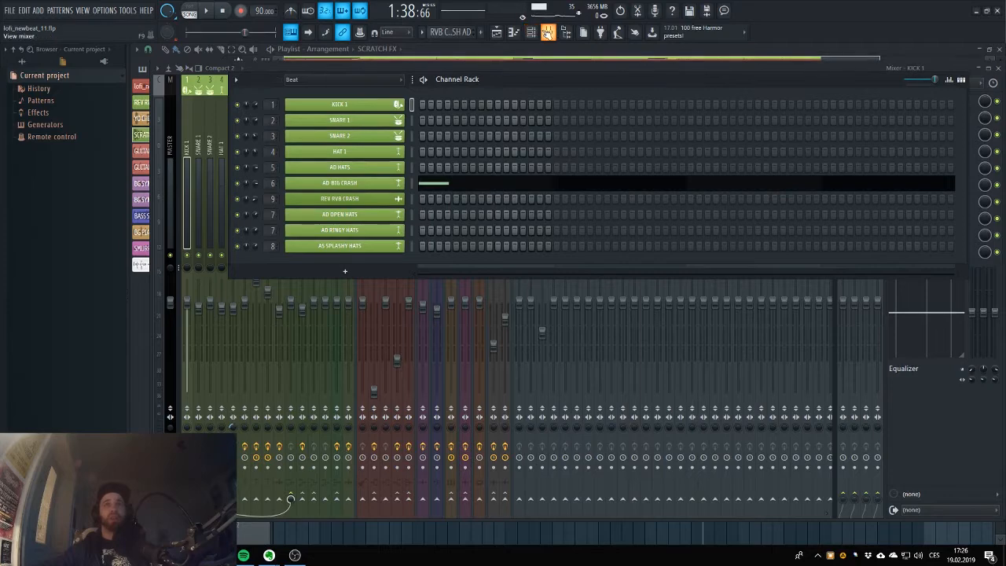
Return to the mixer and inspect the effect slots of the KICK MASTER and BEAT MASTER tracks.
left_click(547, 32)
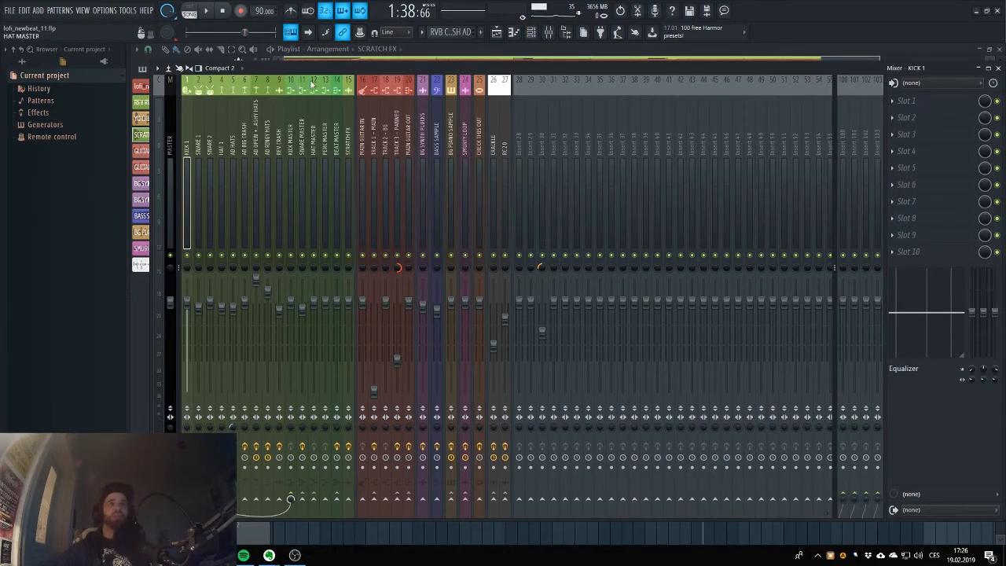
key("Right")
key("Right")
key("Right")
key("Right")
key("Right")
key("Right")
key("Right")
key("Right")
key("Right")
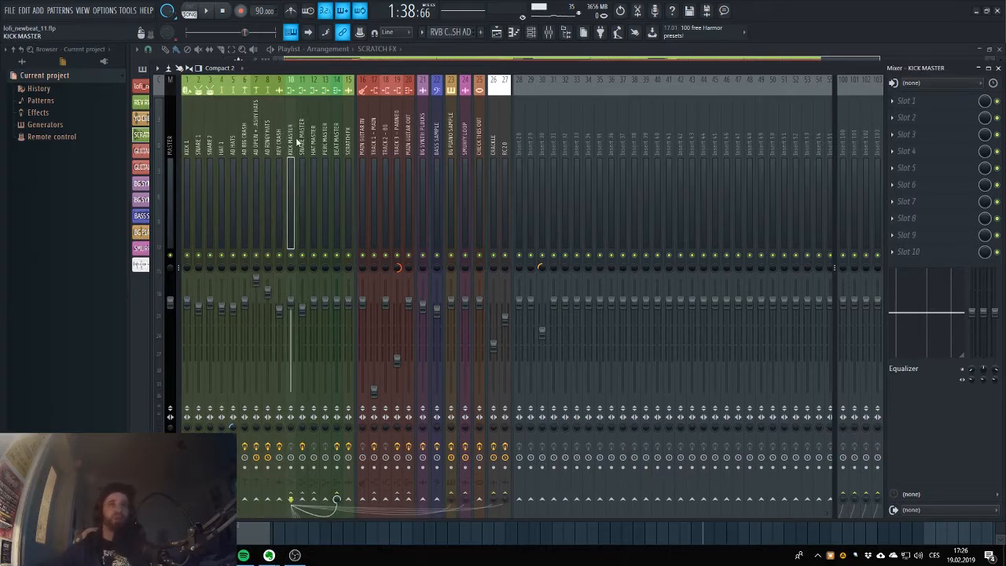
left_click(337, 122)
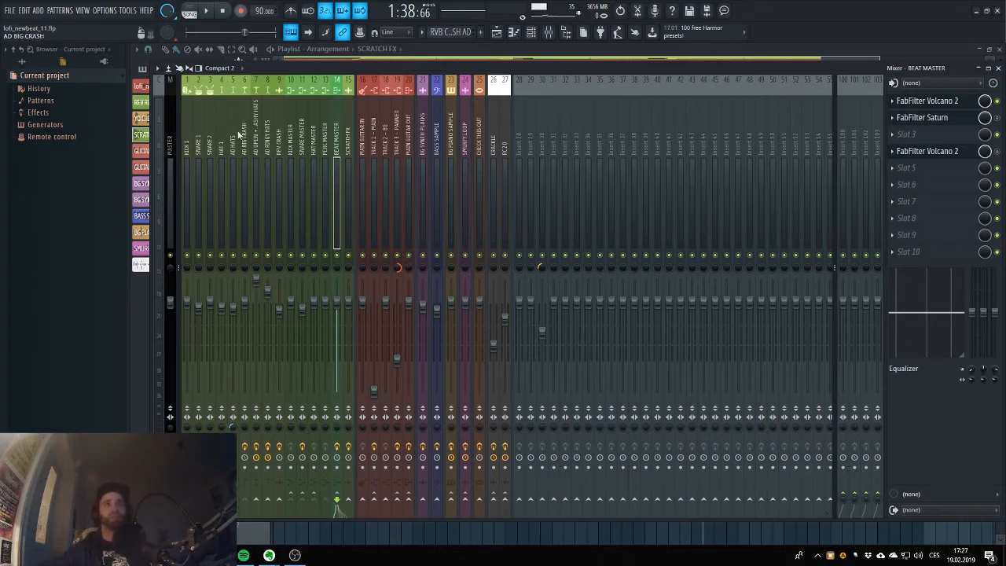
Compare the routing and effect slots of the KICK MASTER, SNARE MASTER and HAT MASTER mixer tracks.
left_click(292, 112)
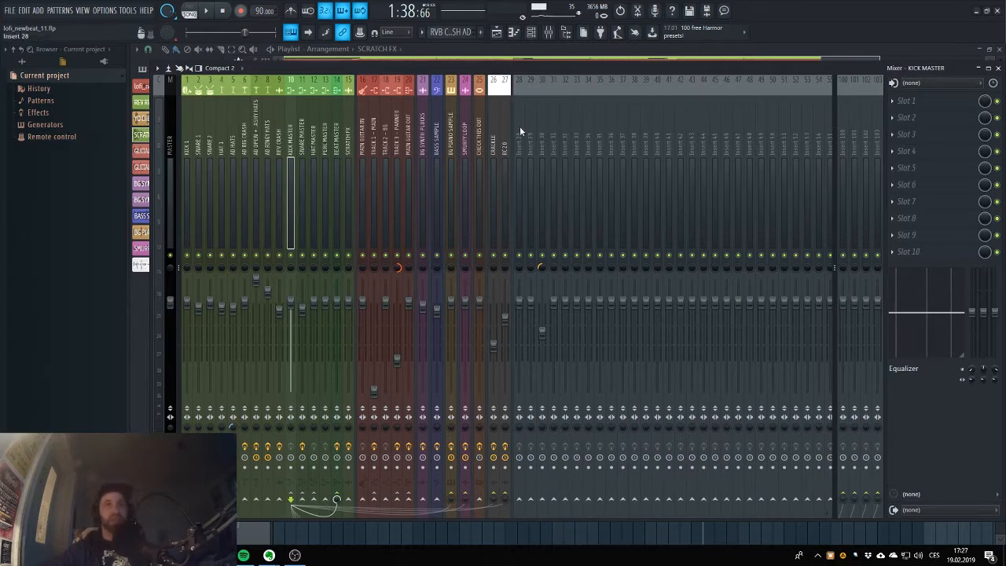
left_click(303, 127)
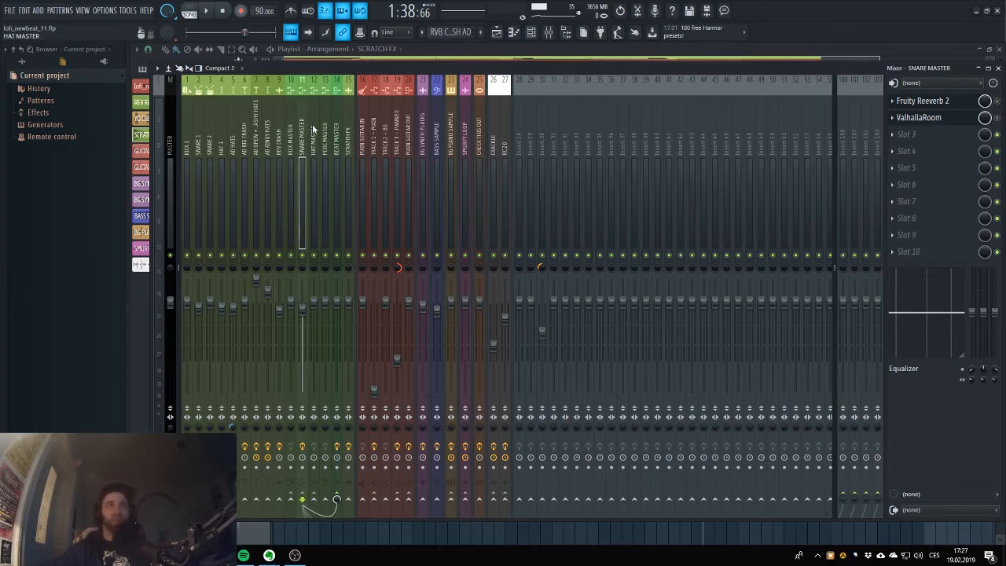
left_click(291, 123)
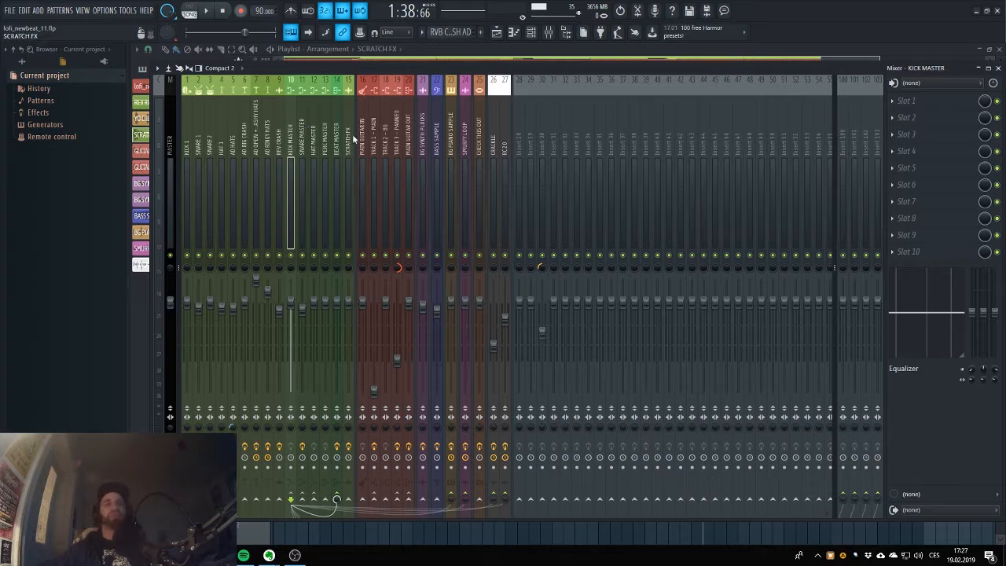
left_click(314, 137)
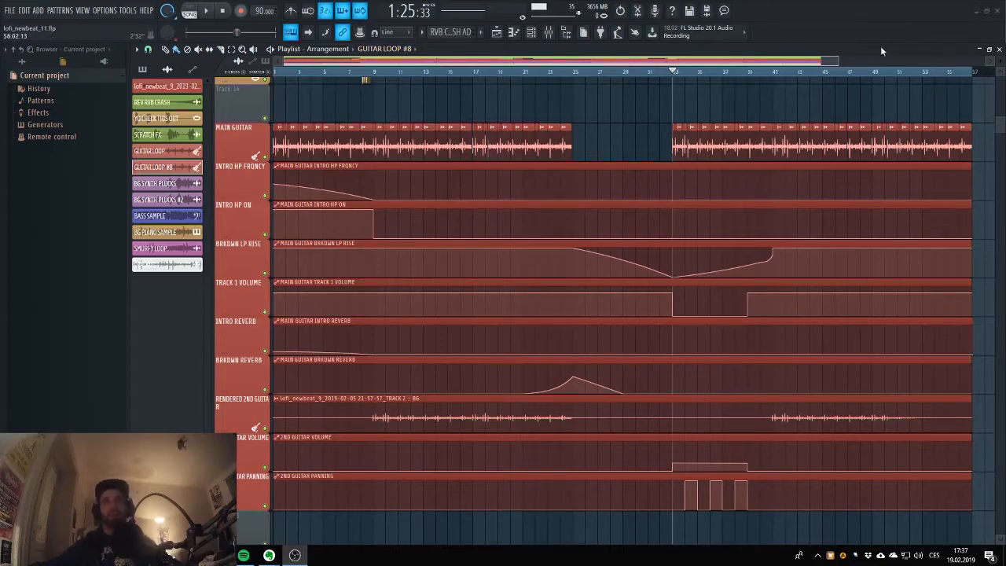
Open the sample settings of a GUITAR LOOP #8 clip on the MAIN GUITAR track, preview the sample, and reset playback to the song start.
left_click_drag(840, 63, 395, 132)
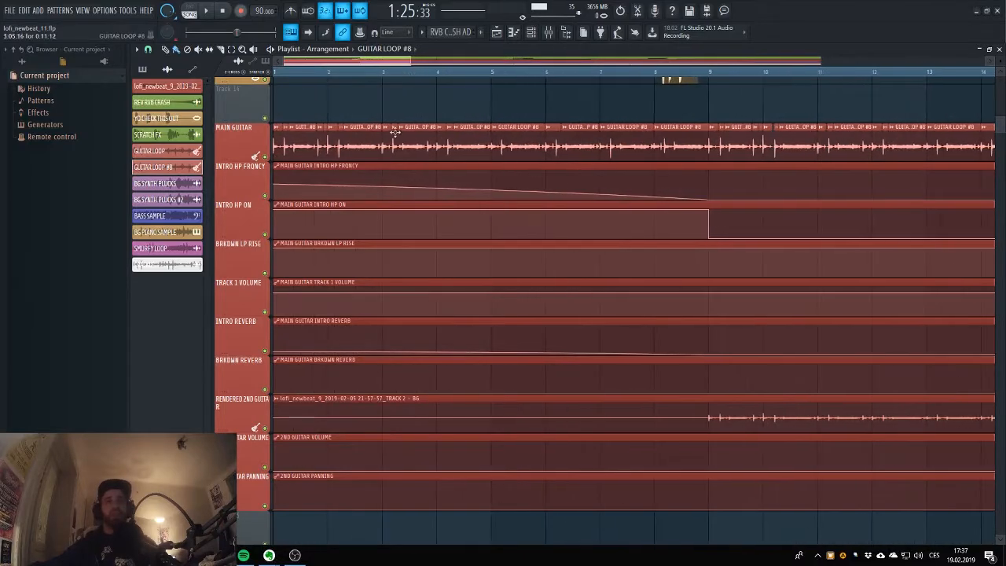
double_click(351, 148)
left_click_drag(410, 62, 553, 79)
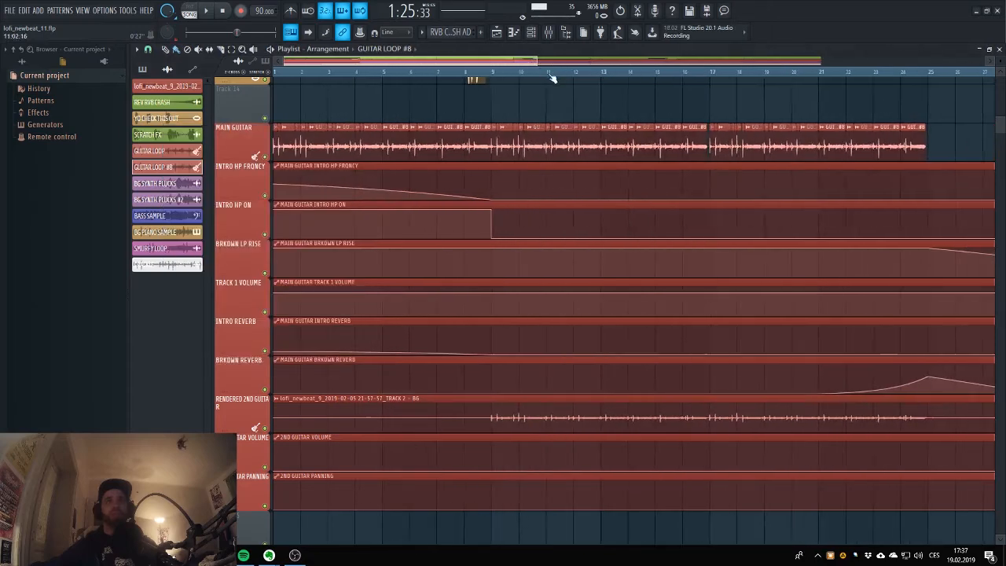
left_click(469, 72)
double_click(448, 142)
left_click(291, 326)
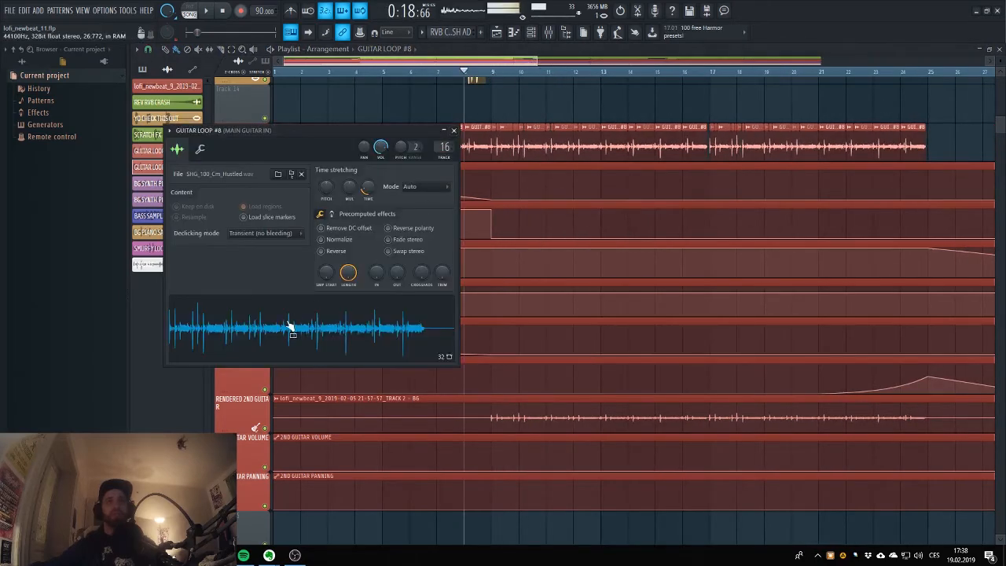
left_click(224, 14)
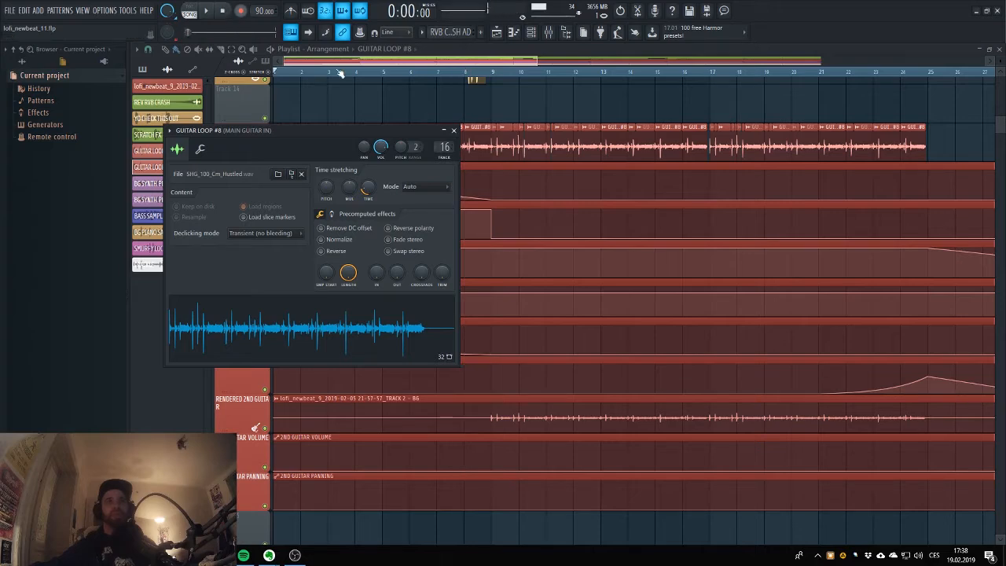
left_click(344, 66)
Examine the sliced GUITAR LOOP #8 clips on the MAIN GUITAR track and the guitar automation beneath them from bar 1 to the breakdown.
scroll(338, 173, "up", 3)
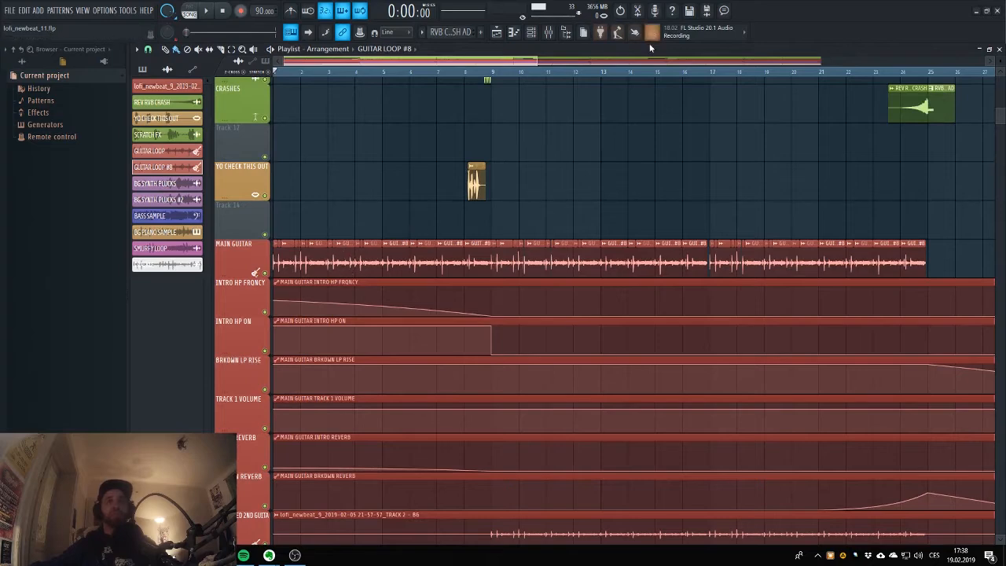
left_click_drag(538, 61, 368, 83)
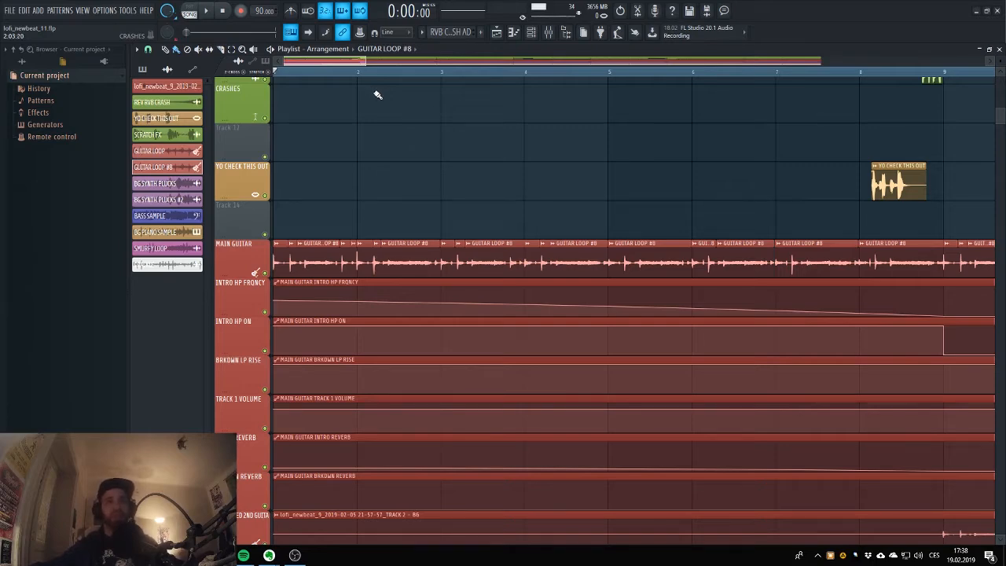
left_click_drag(366, 61, 527, 64)
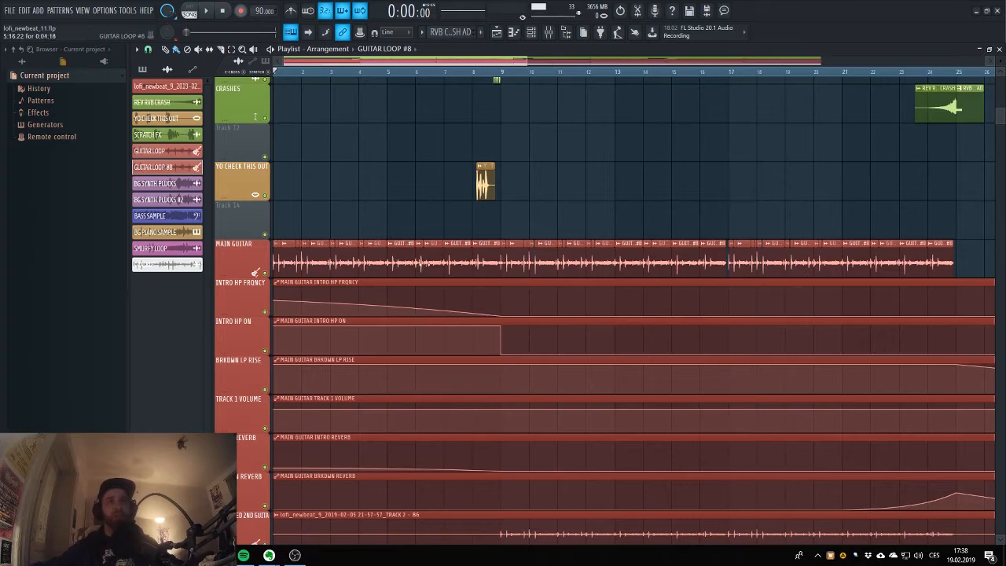
scroll(453, 137, "down", 2)
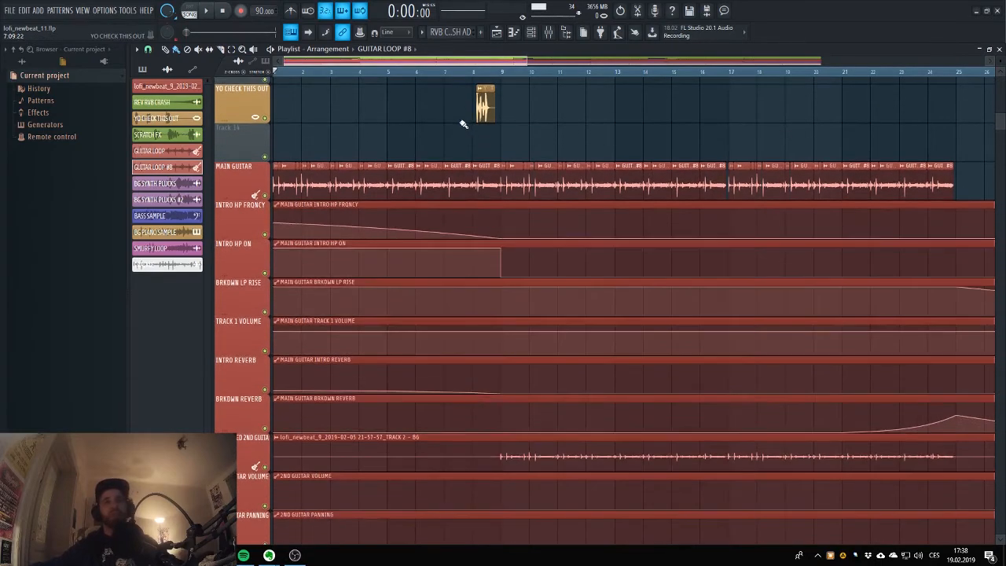
scroll(461, 121, "down", 1)
scroll(463, 124, "down", 1)
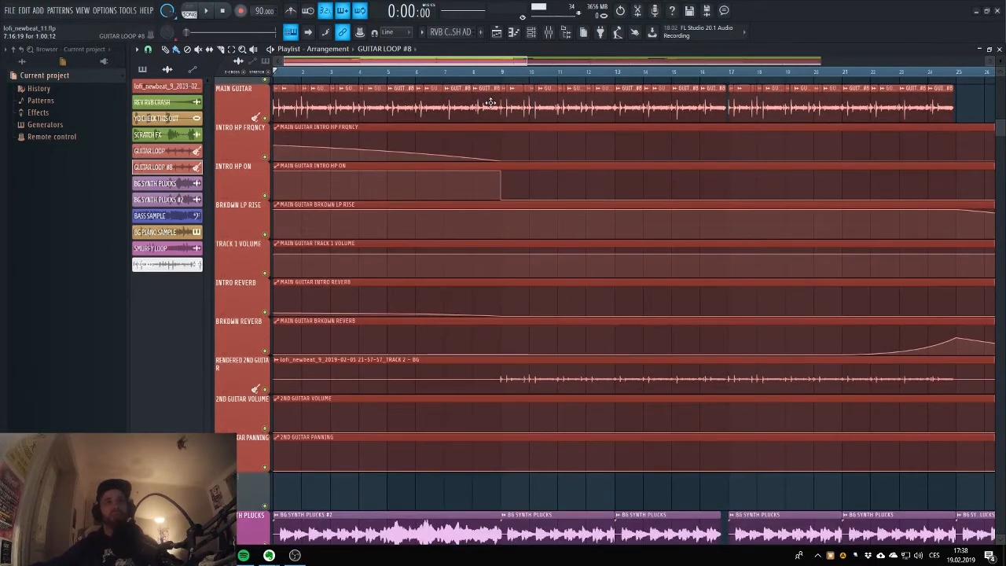
scroll(490, 103, "up", 2)
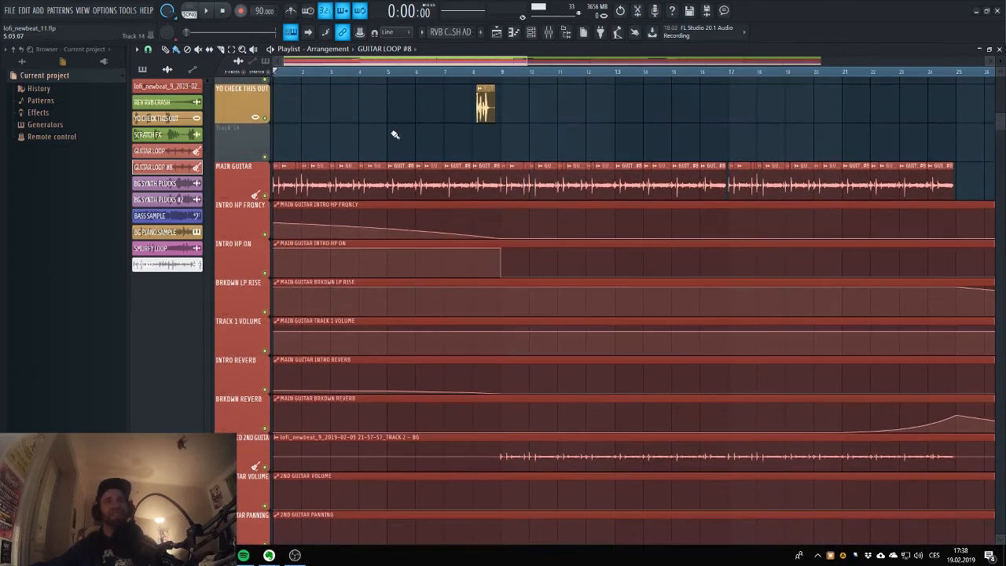
scroll(395, 132, "down", 2)
scroll(390, 137, "up", 1)
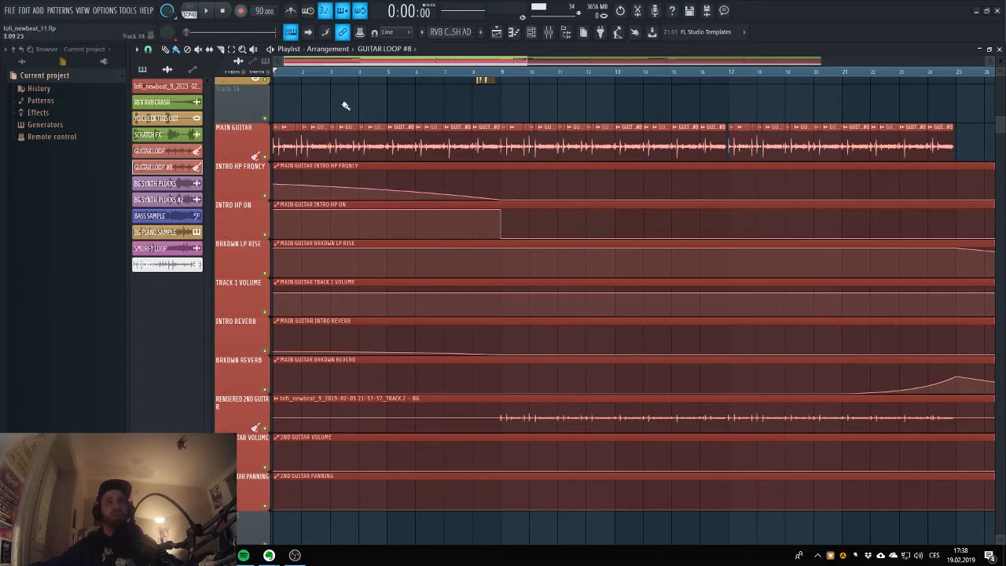
View the MAIN GUITAR IN track in the mixer, return to the playlist, play the guitar intro from bar 1 and stop playback.
left_click(557, 33)
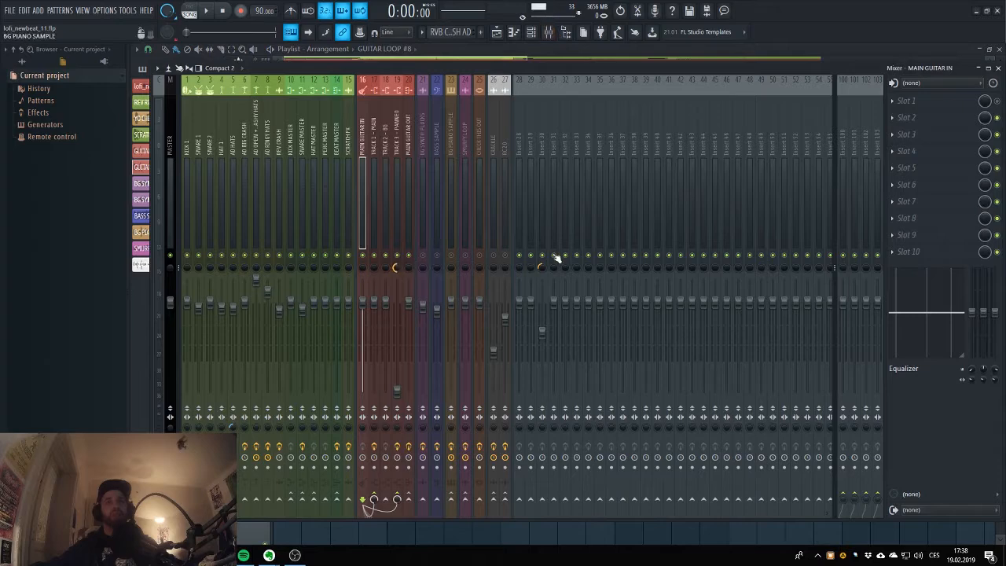
key("F9")
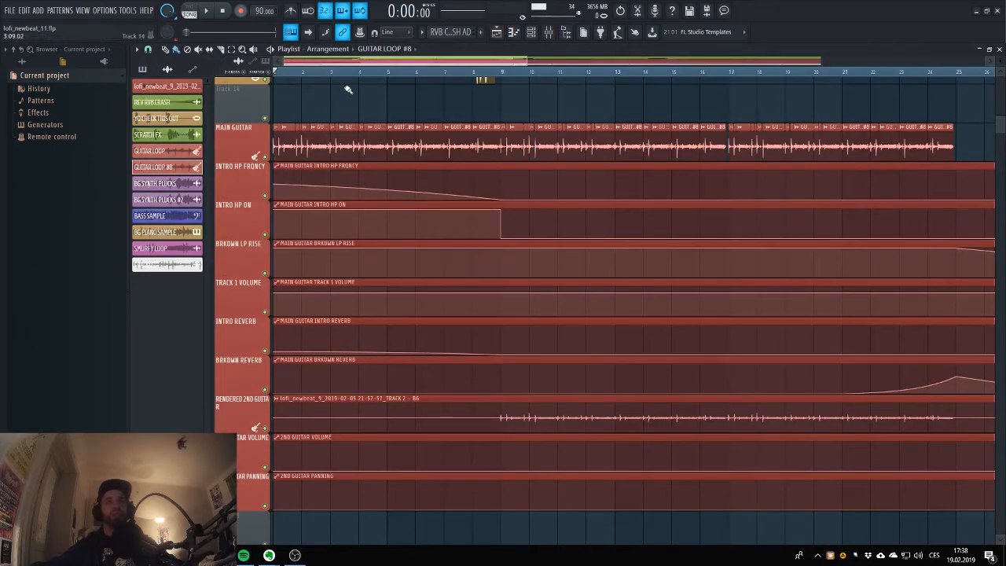
key("space")
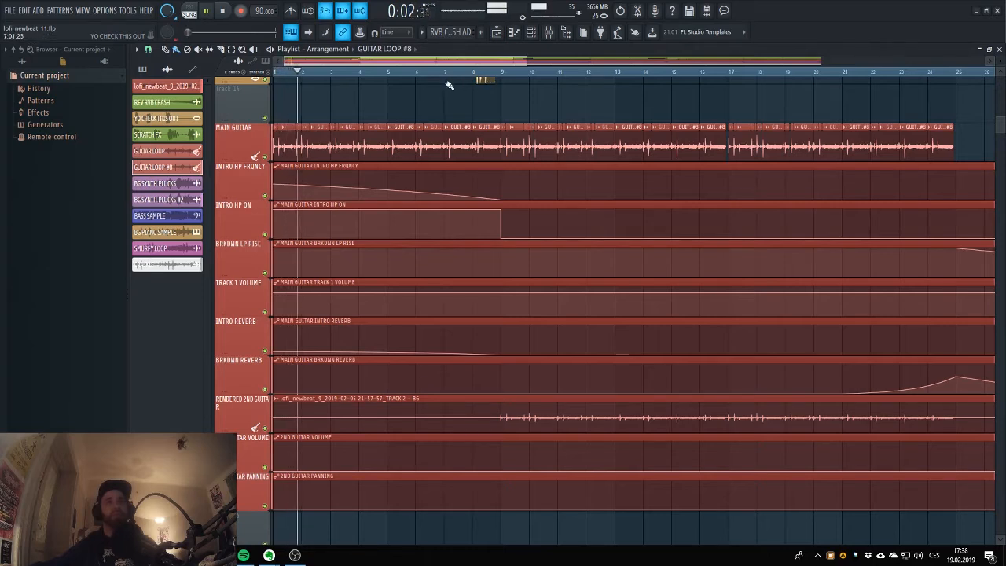
key("space")
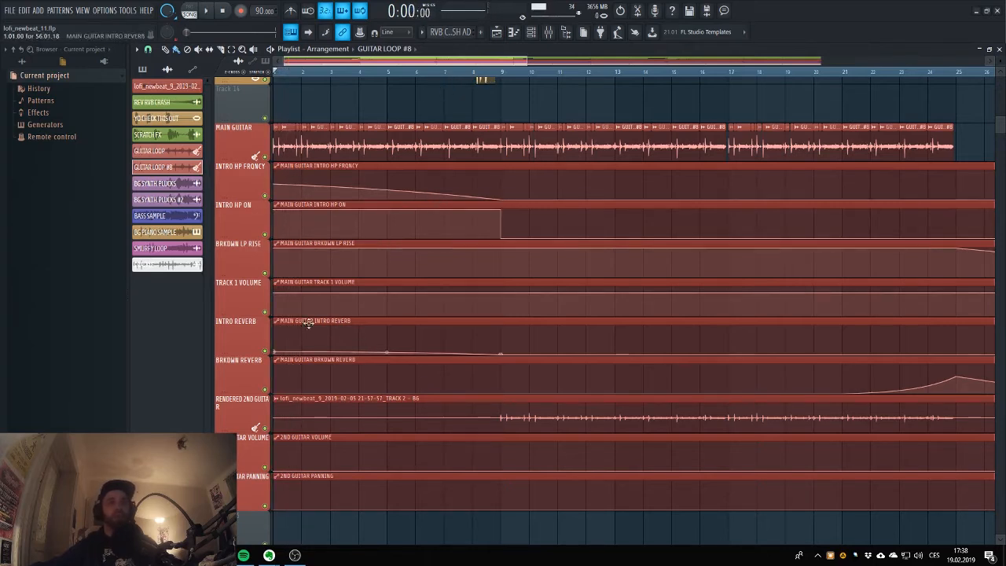
Play the guitar intro from bar 1, jump playback to bar 9, and stop playback.
key("space")
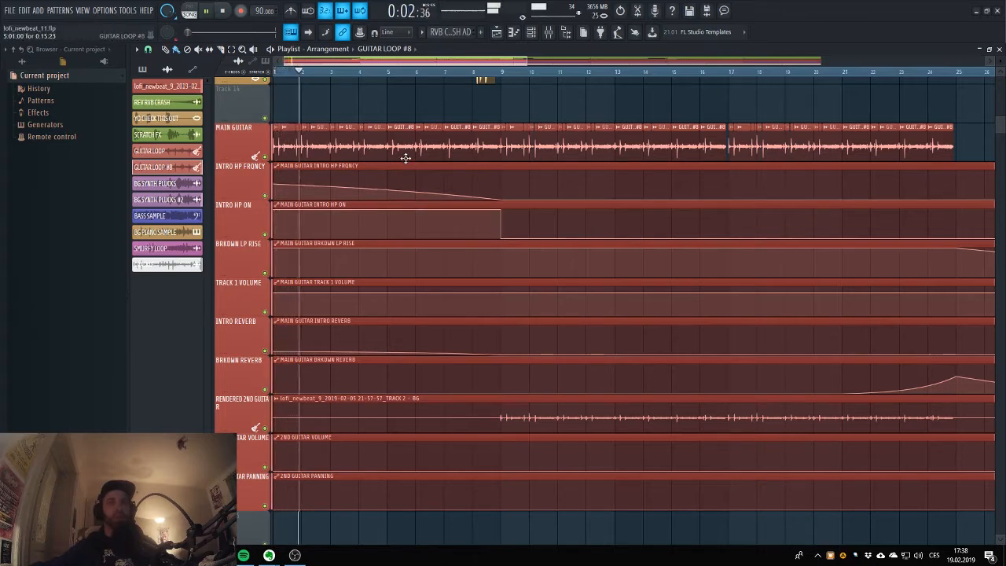
left_click(506, 74)
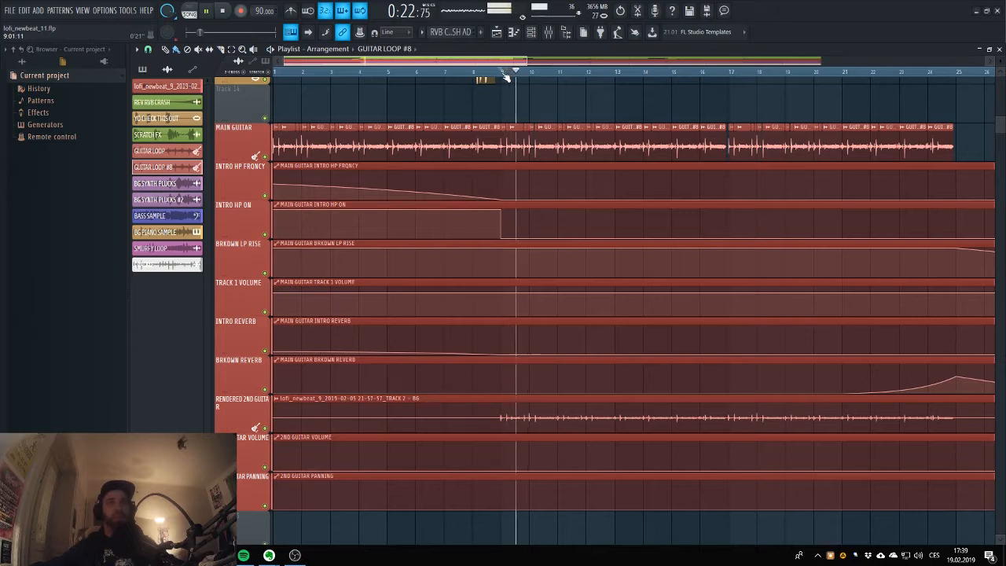
key("space")
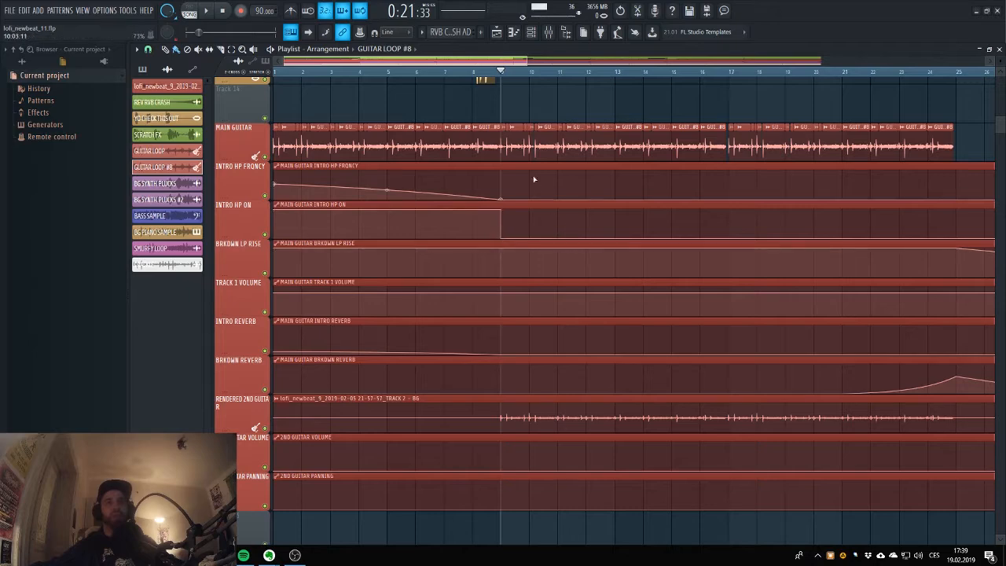
Play the MAIN GUITAR section from bar 39 into the drop at bar 41 and stop playback.
scroll(437, 225, "down", 1)
scroll(436, 226, "down", 1)
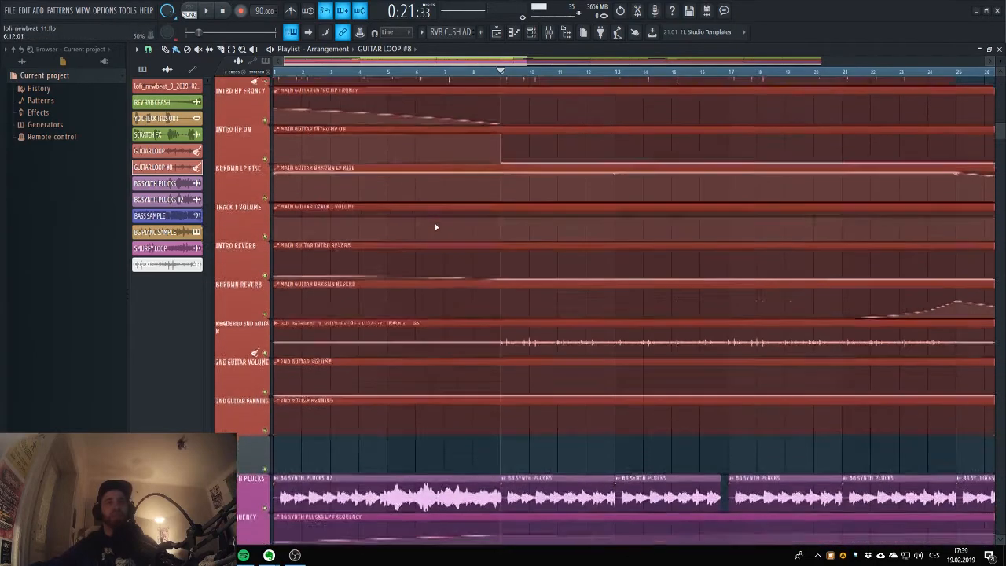
scroll(472, 252, "up", 2)
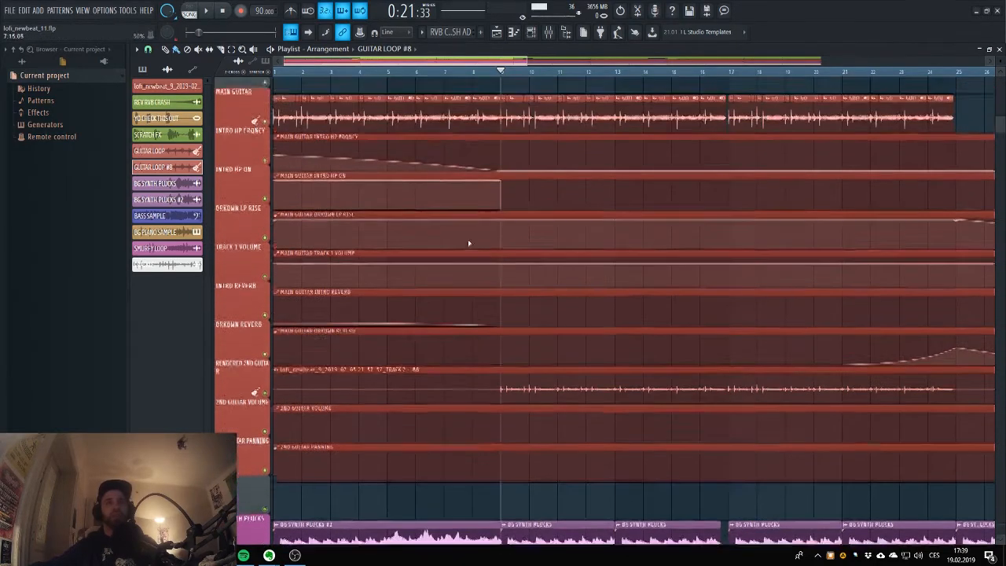
left_click_drag(422, 63, 579, 74)
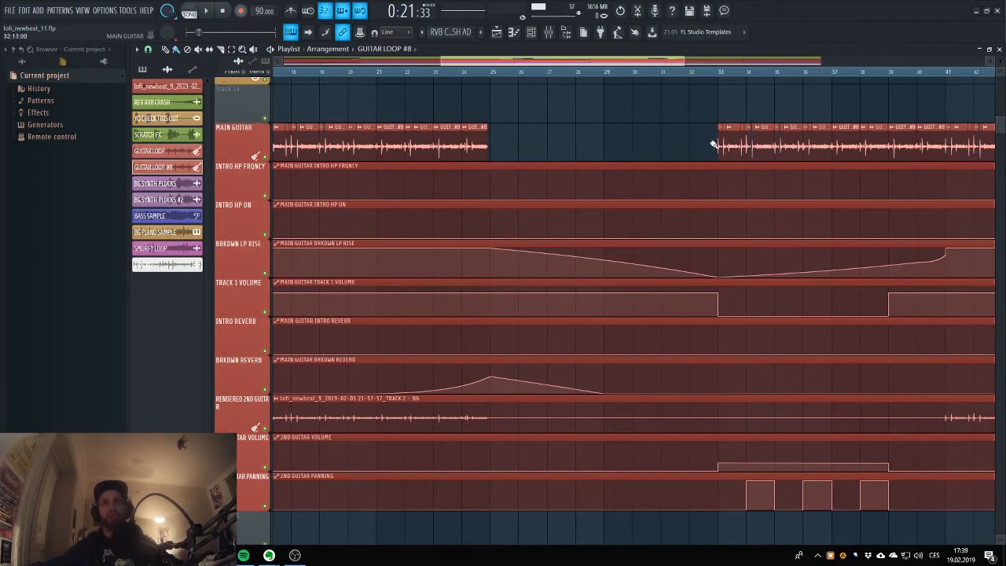
left_click_drag(634, 63, 741, 73)
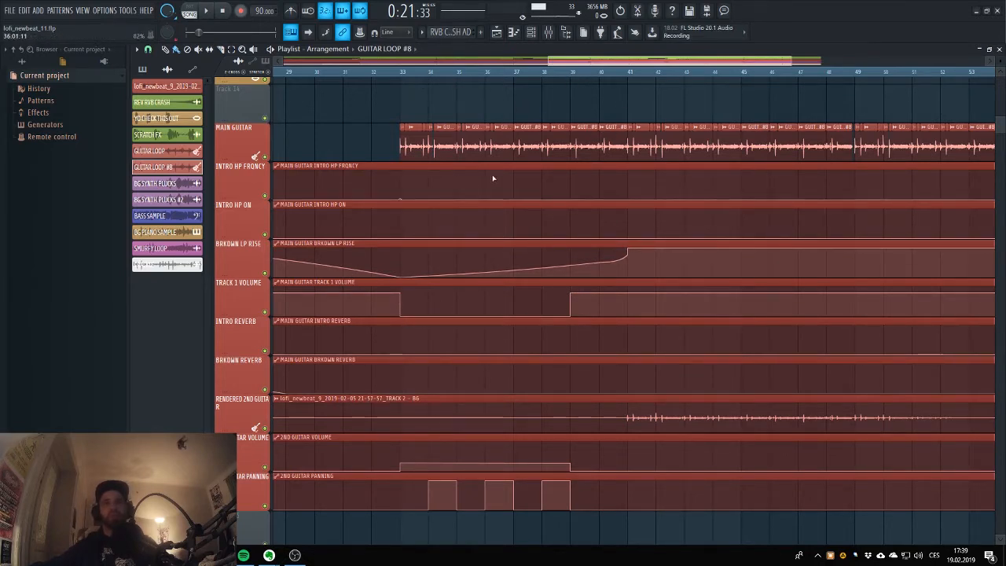
left_click(573, 72)
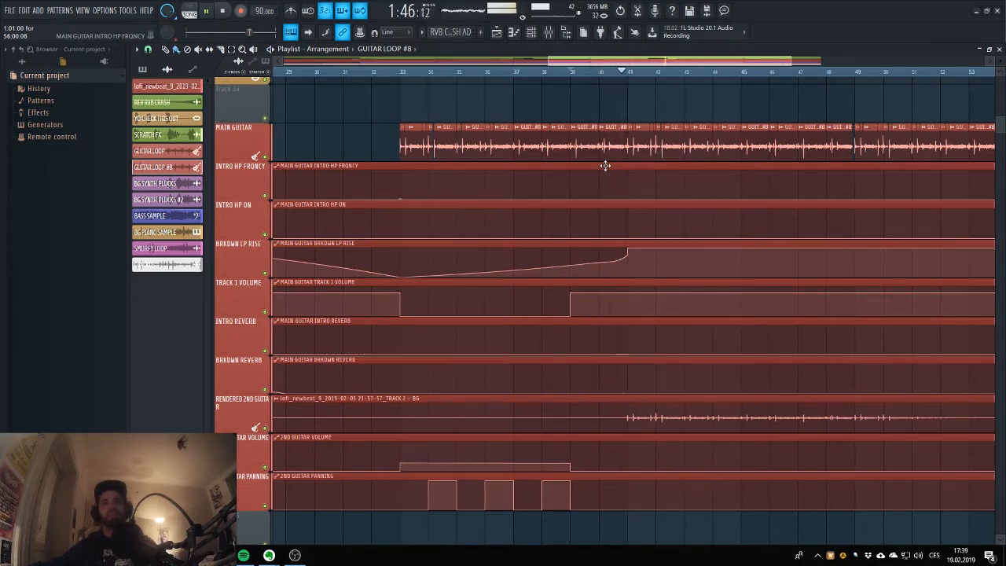
key("space")
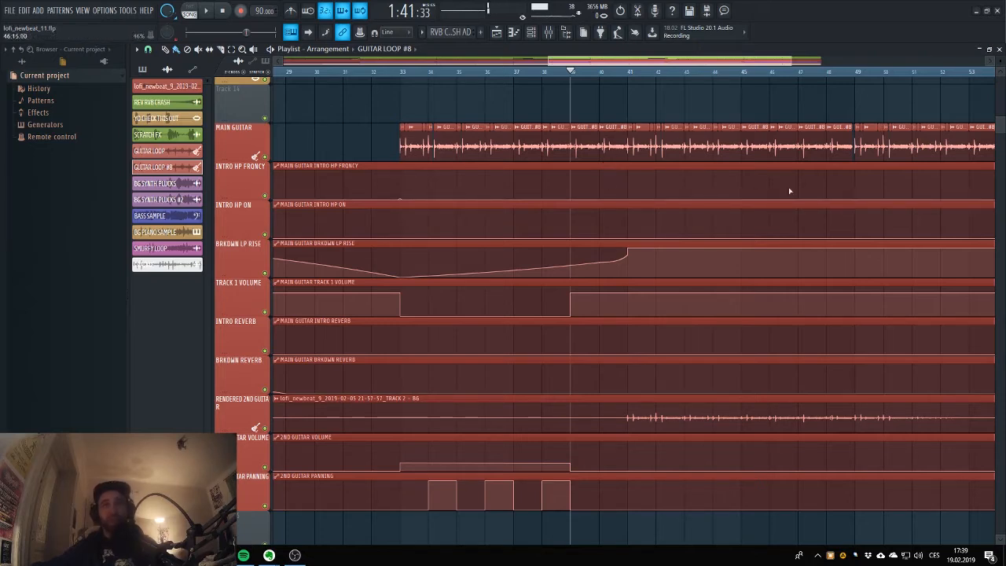
Examine the guitar clips and automation between bars 25 and 41, check the guitar tracks in the mixer, and return to the playlist.
left_click_drag(572, 61, 518, 61)
scroll(635, 169, "up", 1)
scroll(635, 170, "down", 1)
scroll(635, 170, "down", 1)
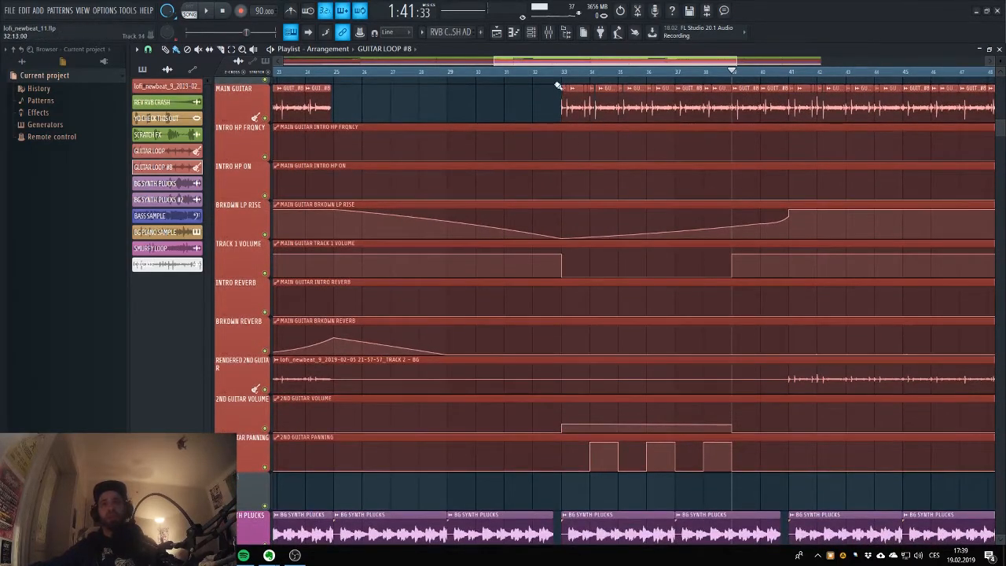
scroll(563, 228, "up", 1)
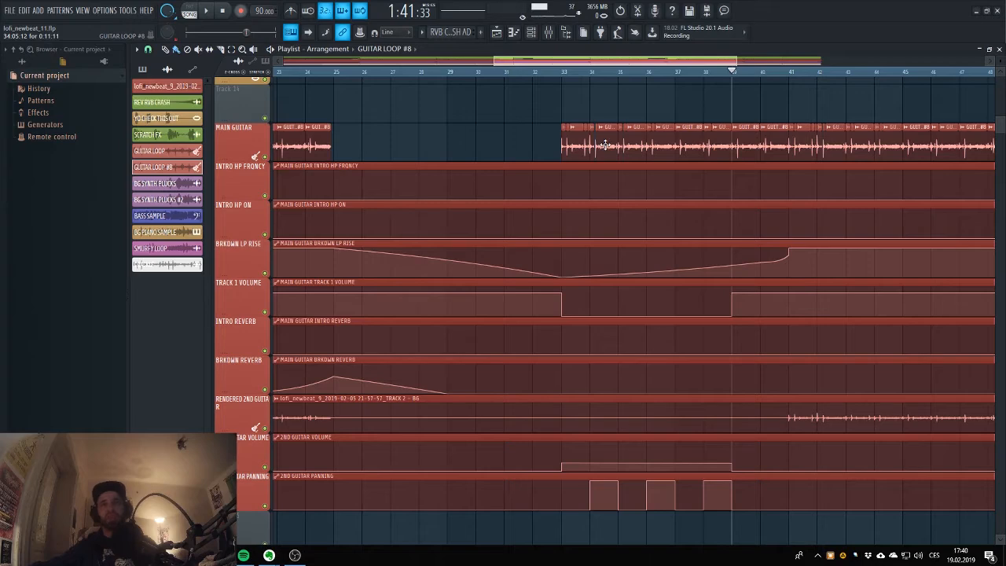
left_click(548, 32)
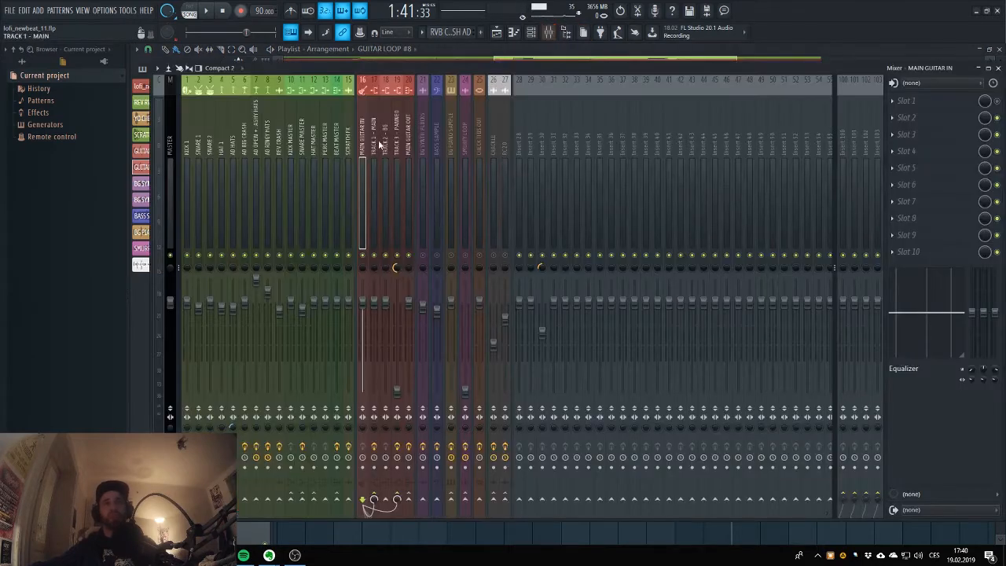
left_click(496, 33)
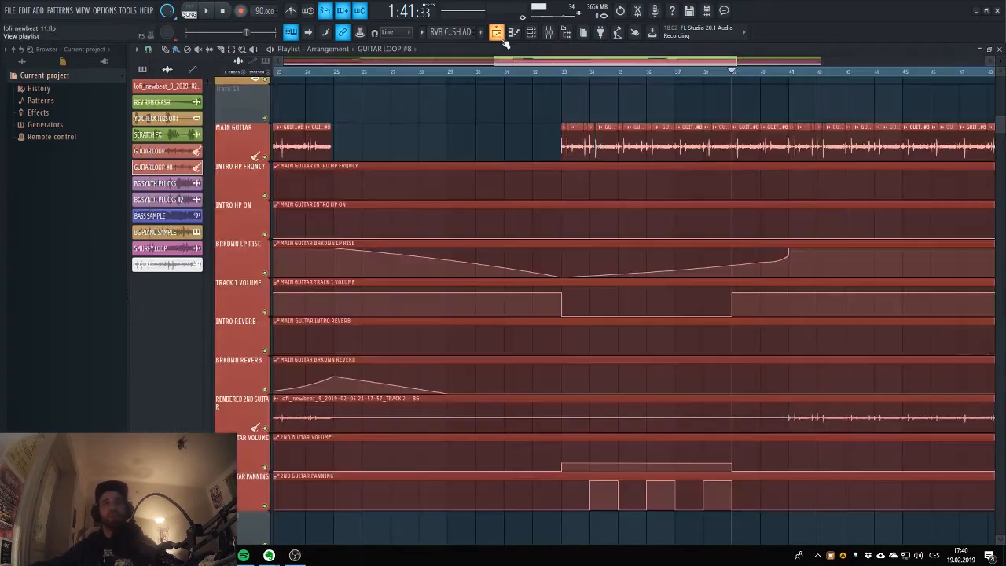
Play the panned second guitar section from bar 33 and stop playback.
left_click(562, 79)
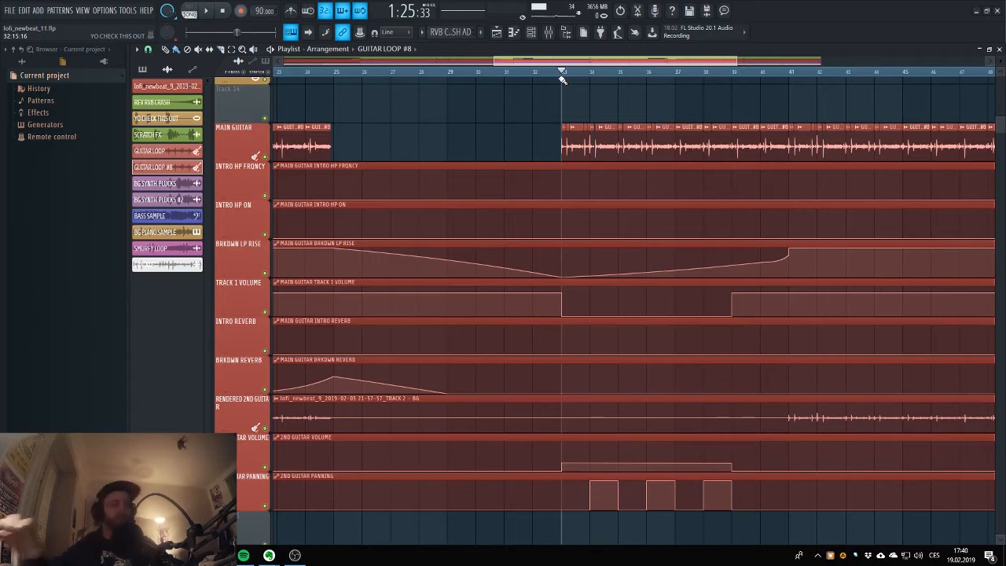
key("space")
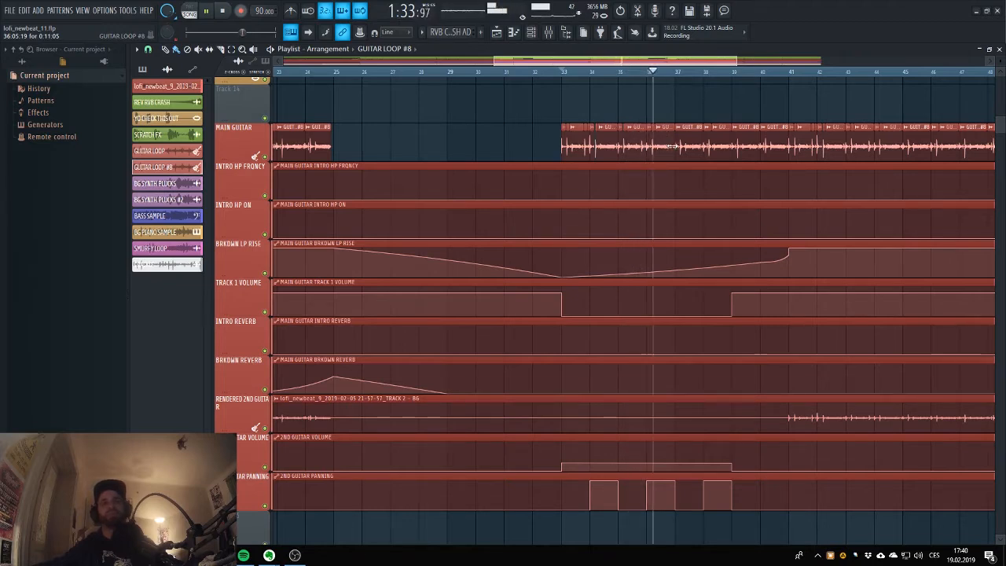
key("space")
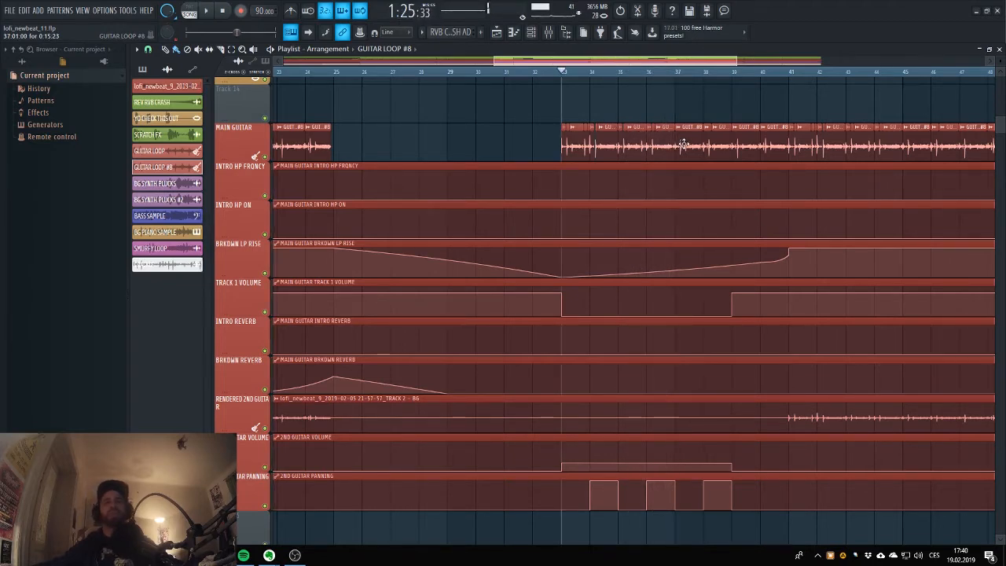
Compare the effect slots and routing of the TRACK 1 - MAIN and TRACK 3 - PANNED mixer tracks.
left_click(549, 33)
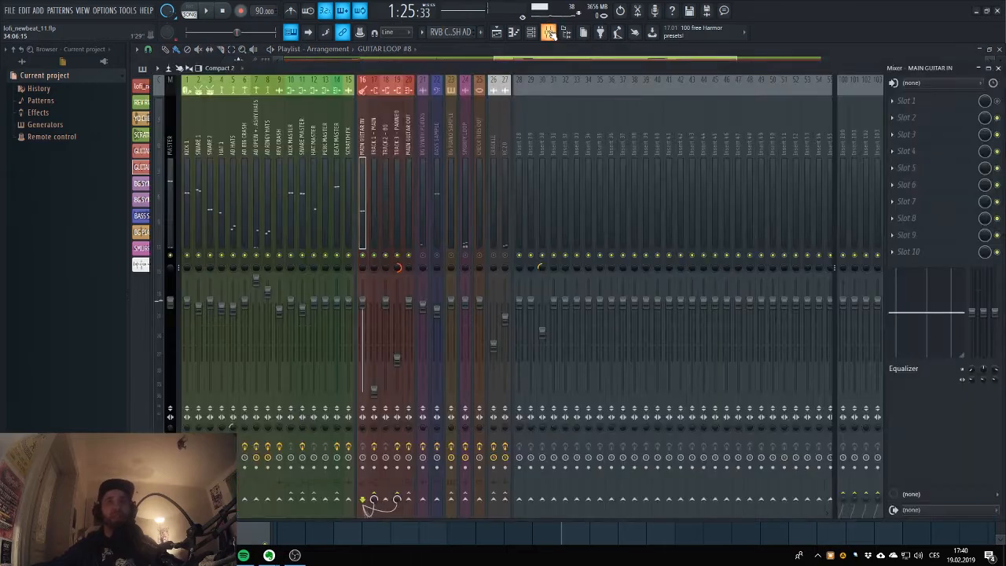
left_click(550, 32)
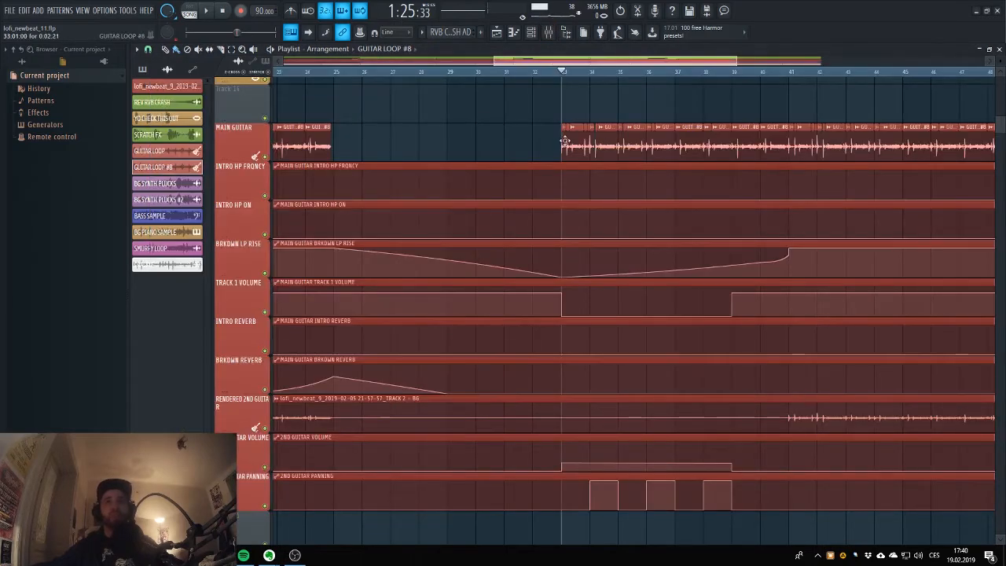
left_click(531, 33)
left_click(549, 32)
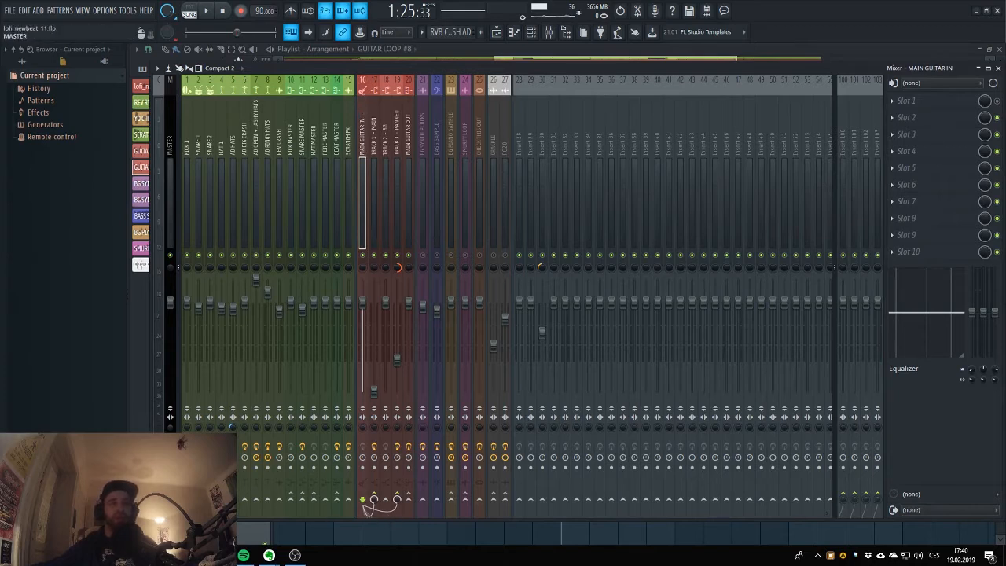
left_click(374, 140)
left_click(396, 145)
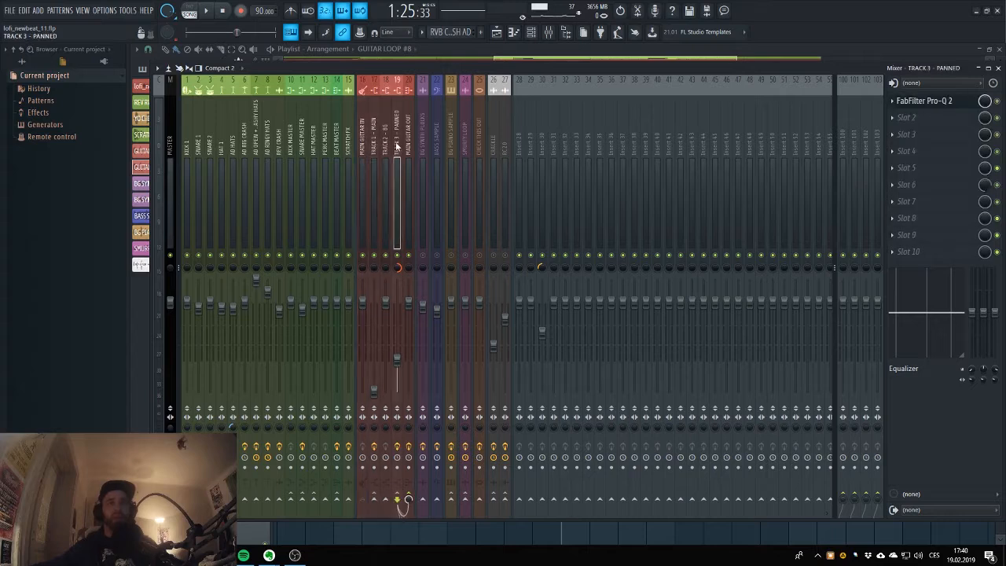
left_click(374, 137)
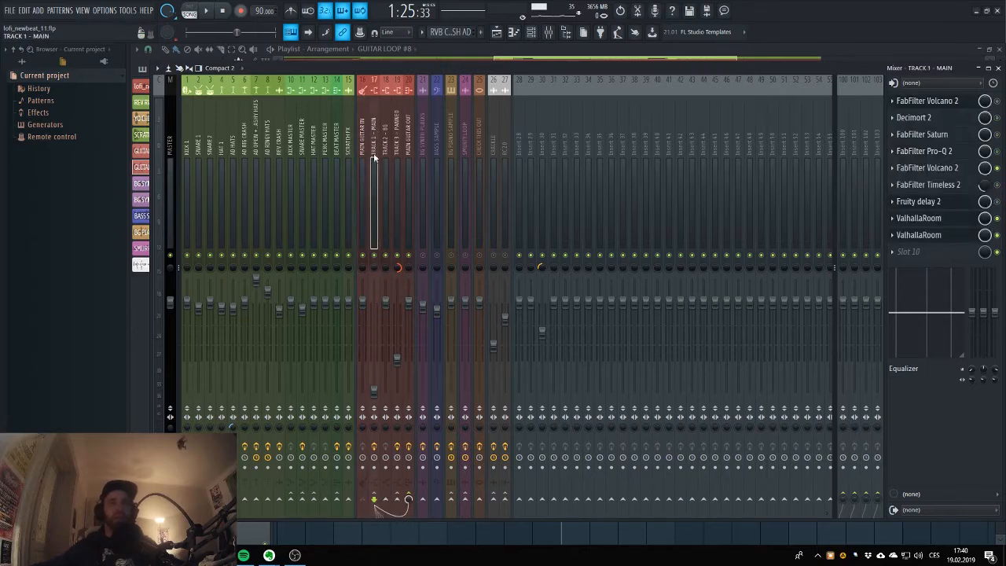
left_click(394, 126)
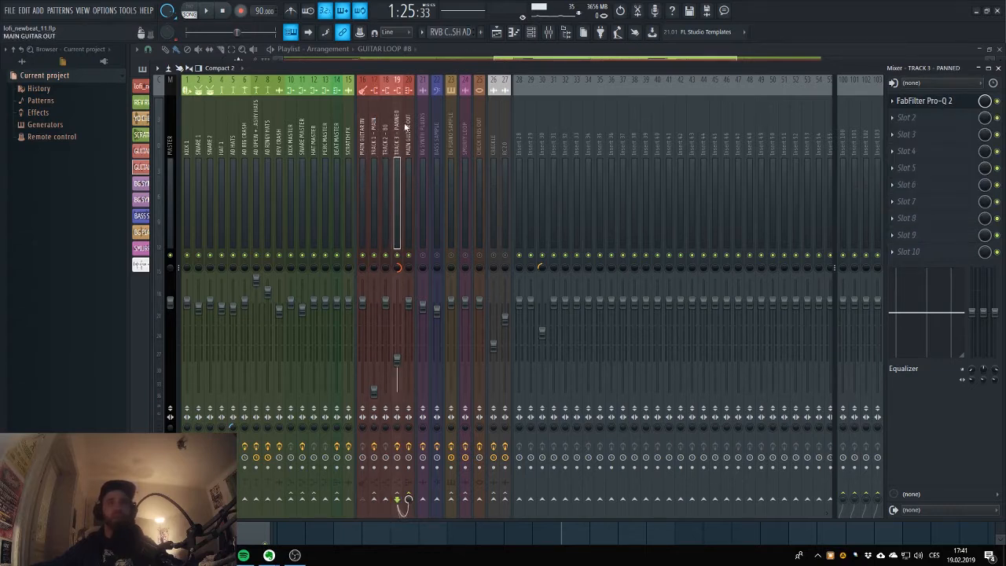
Check the 2ND GUITAR VOLUME and panning automation in the playlist against the TRACK 1 - MAIN mixer track.
left_click(497, 31)
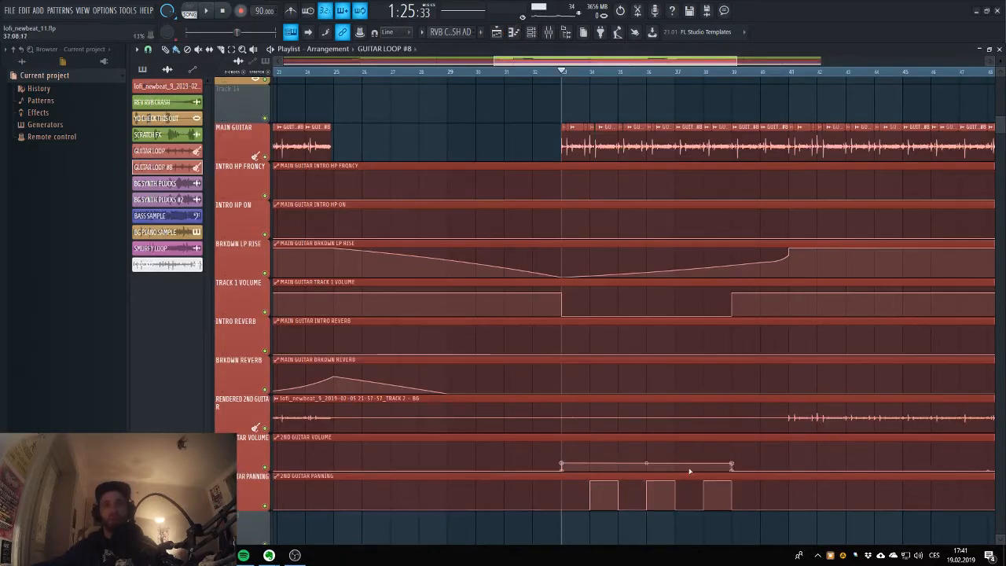
left_click(549, 32)
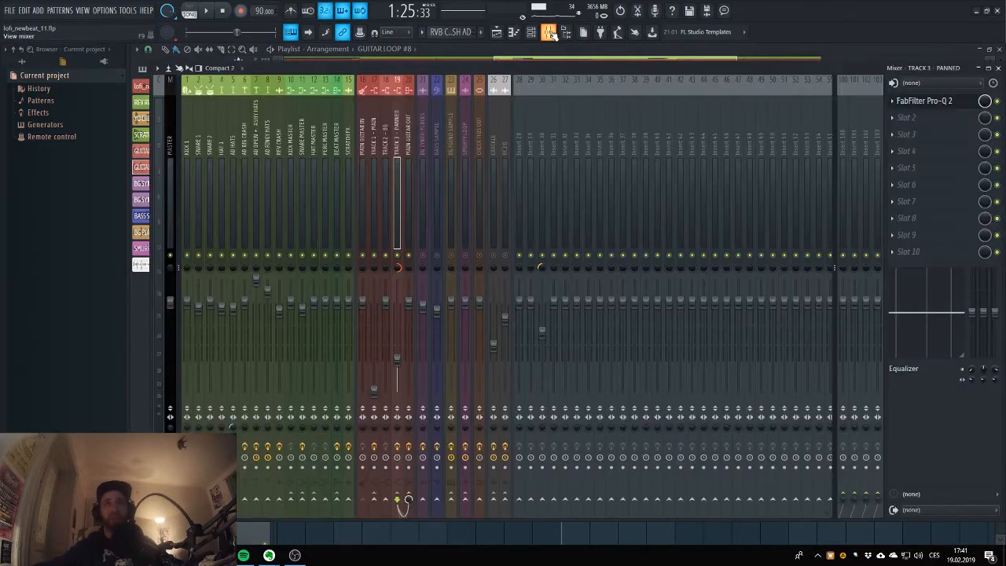
left_click(375, 118)
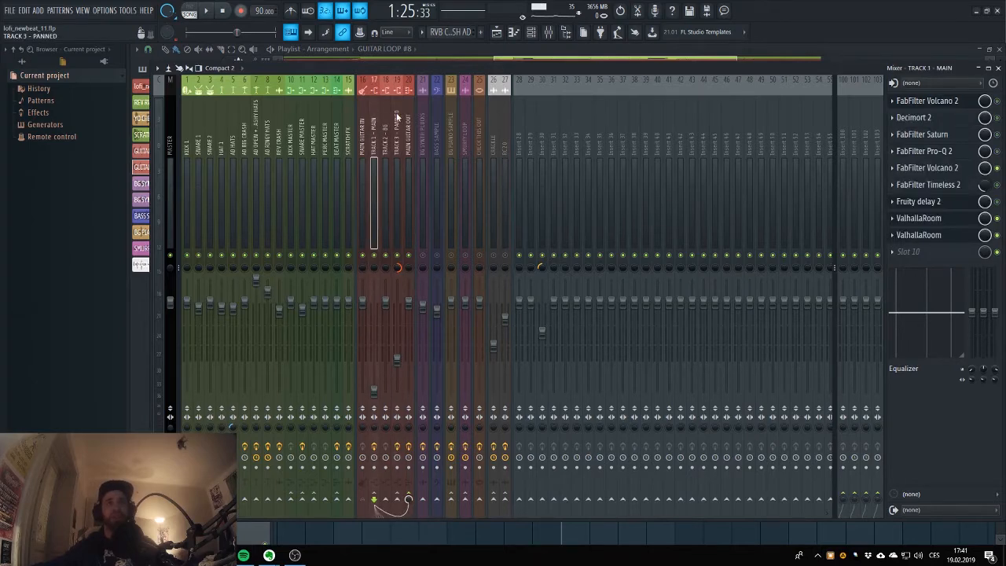
left_click(496, 33)
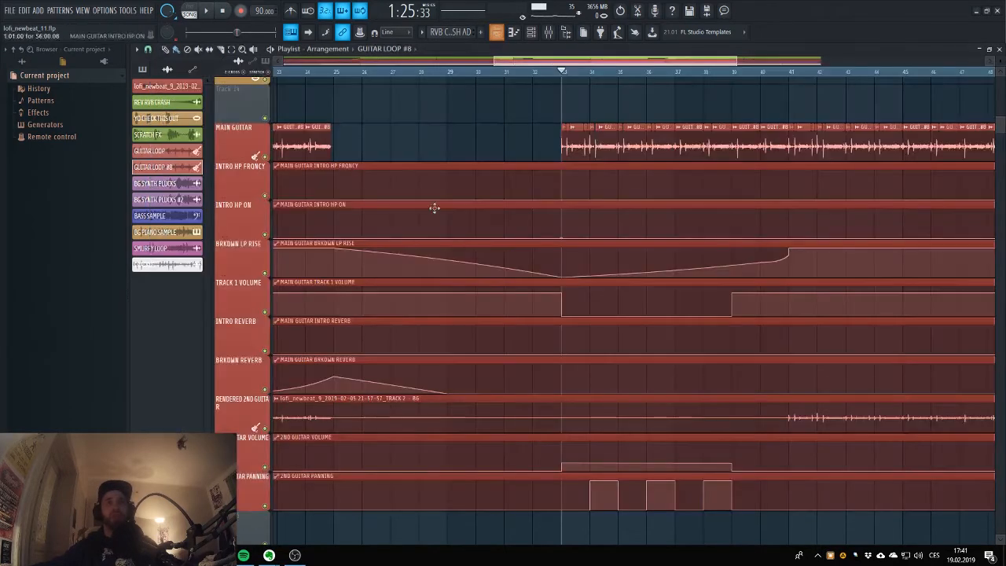
scroll(436, 213, "up", 2)
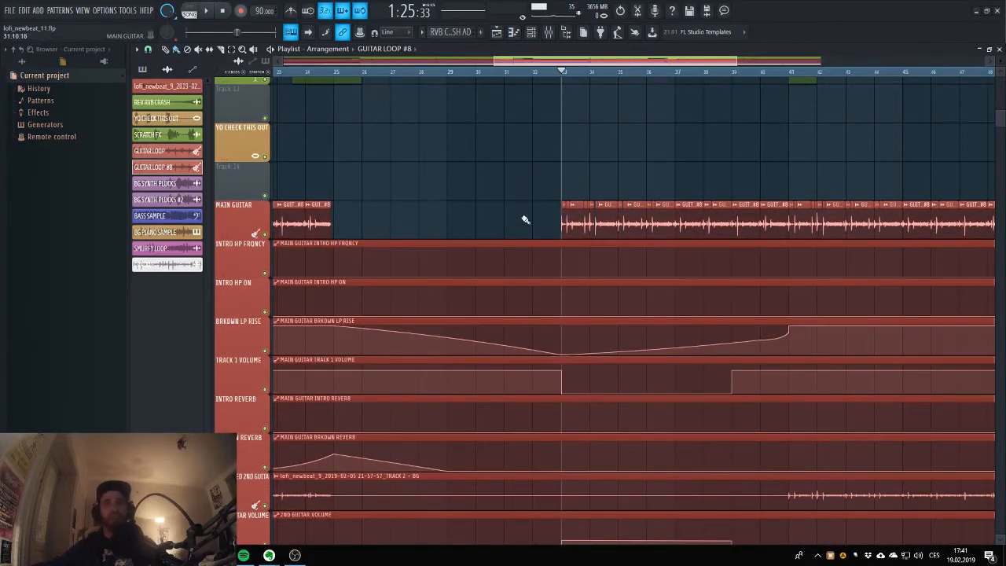
Inspect the routing and effect slots of the TRACK 2 - BG mixer track alongside MAIN GUITAR IN.
left_click(549, 31)
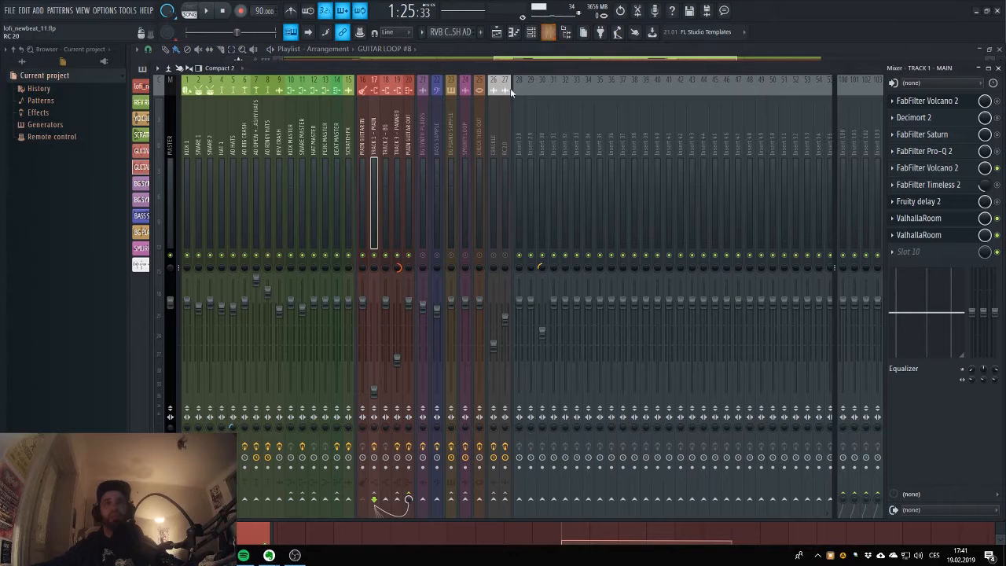
left_click(387, 135)
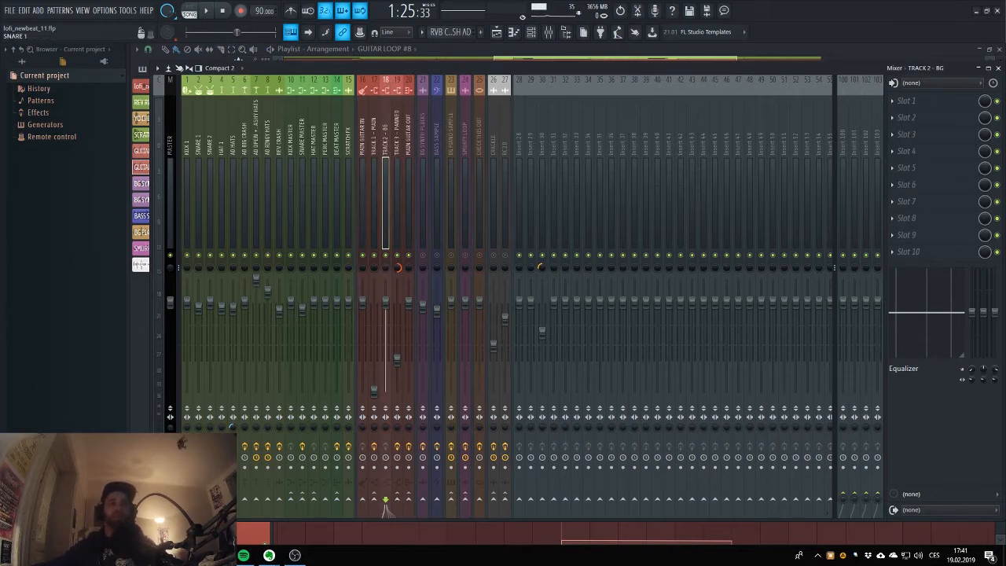
left_click(363, 95)
left_click(387, 106)
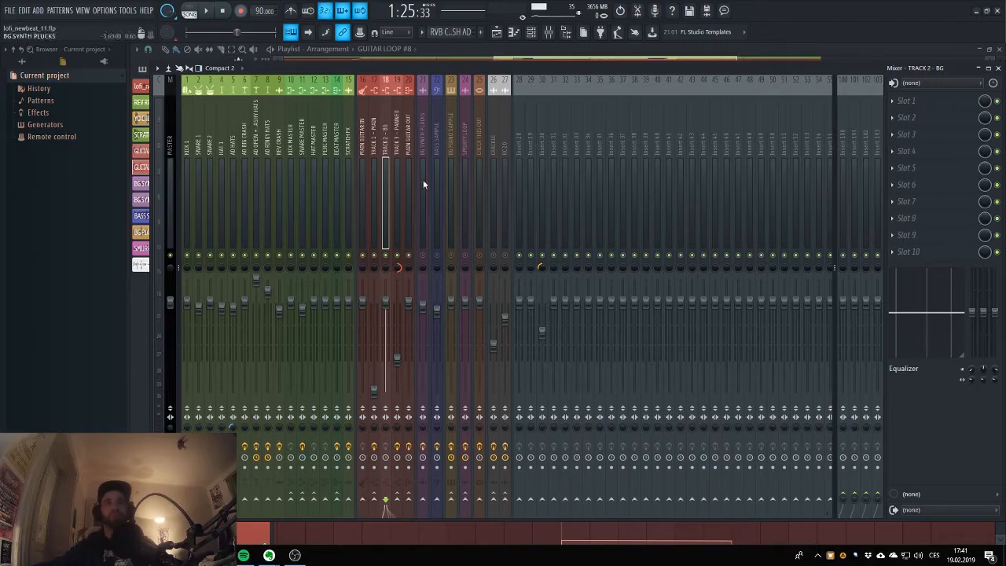
In the playlist, set the playback position to bar 9 and mute the MAIN GUITAR track.
left_click(496, 31)
scroll(466, 236, "down", 10)
scroll(456, 267, "up", 5)
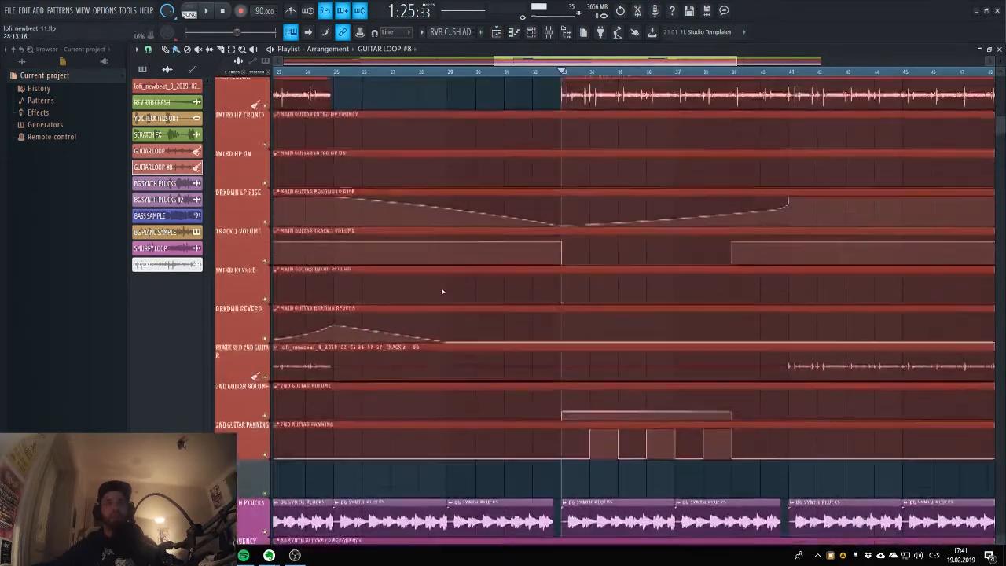
scroll(441, 292, "down", 3)
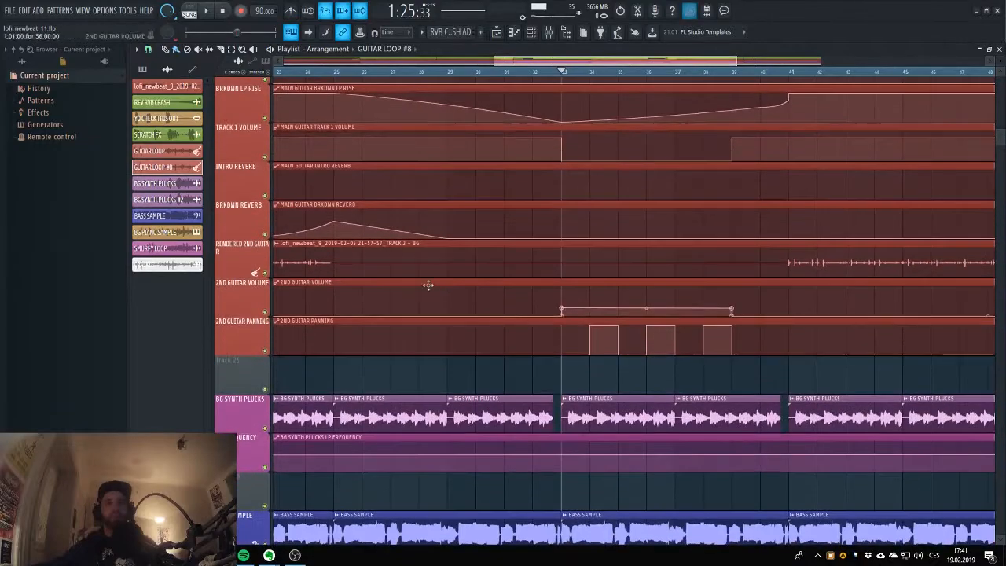
left_click_drag(509, 61, 294, 63)
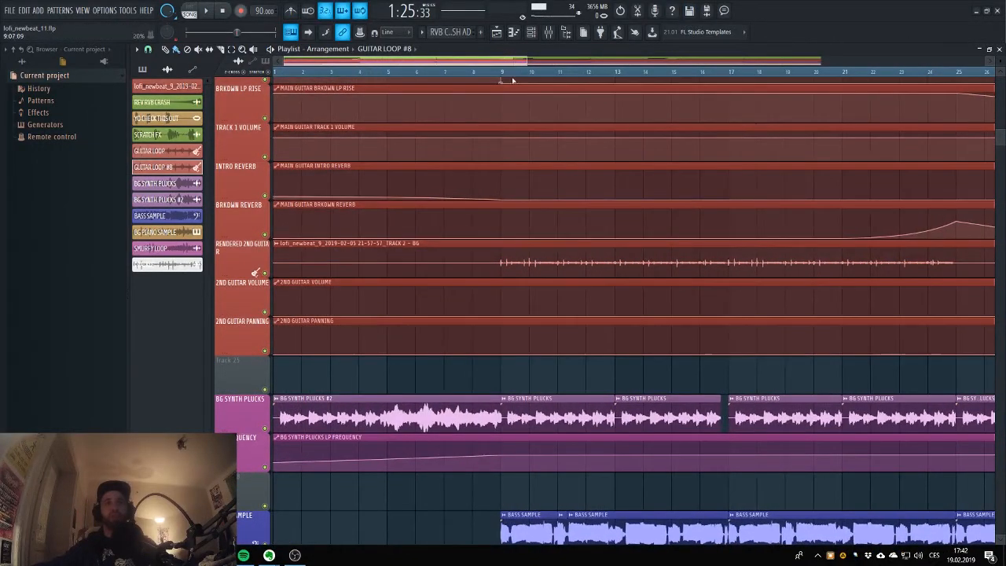
left_click(501, 72)
scroll(323, 178, "up", 3)
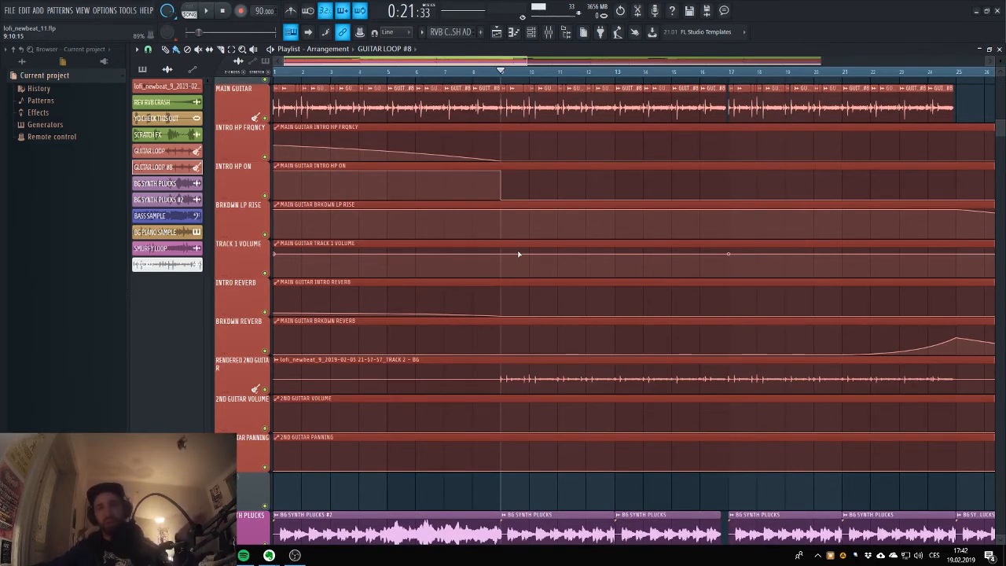
left_click(264, 118)
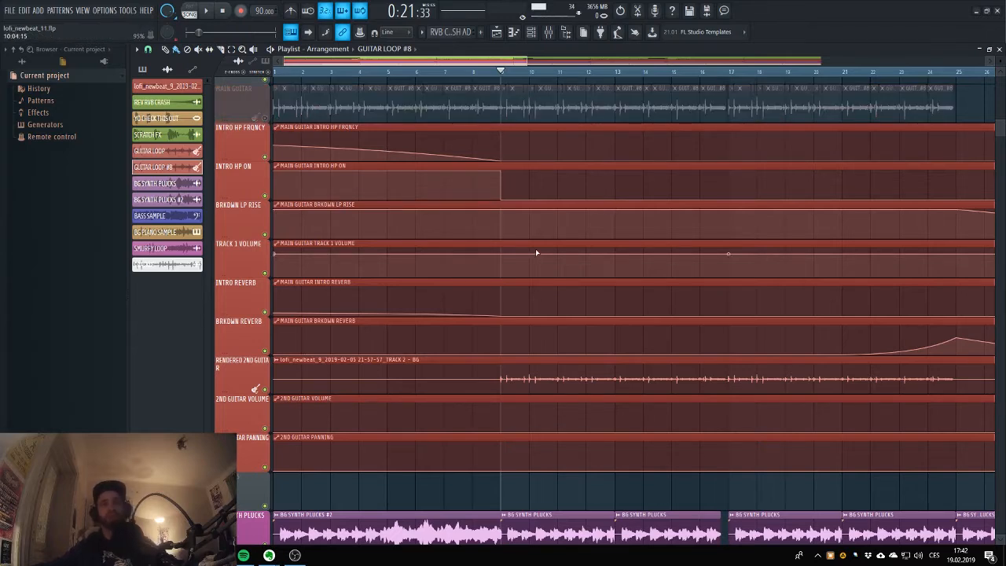
Play the beat from bar 9 without the main guitar, stop it, and unmute the MAIN GUITAR track.
key("space")
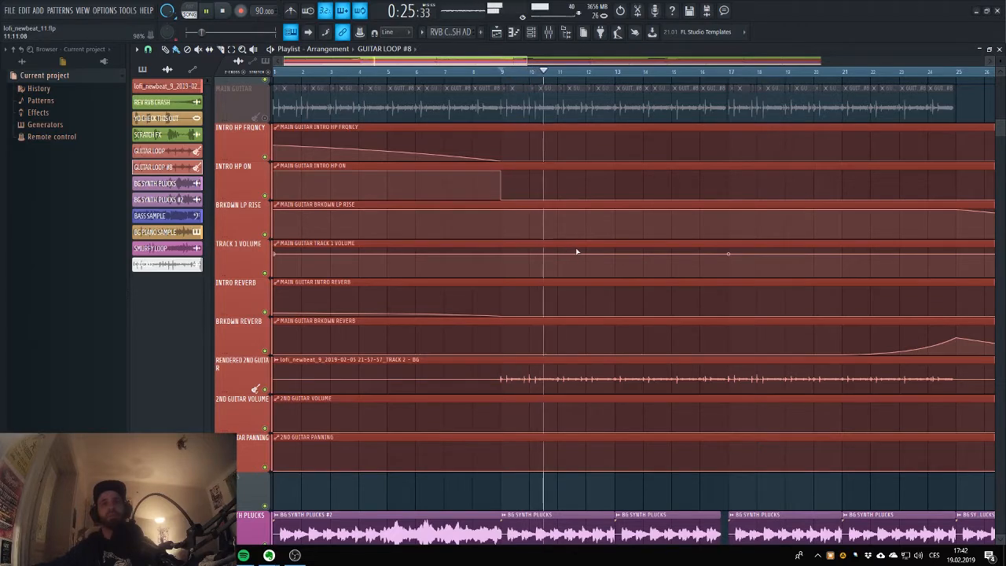
key("space")
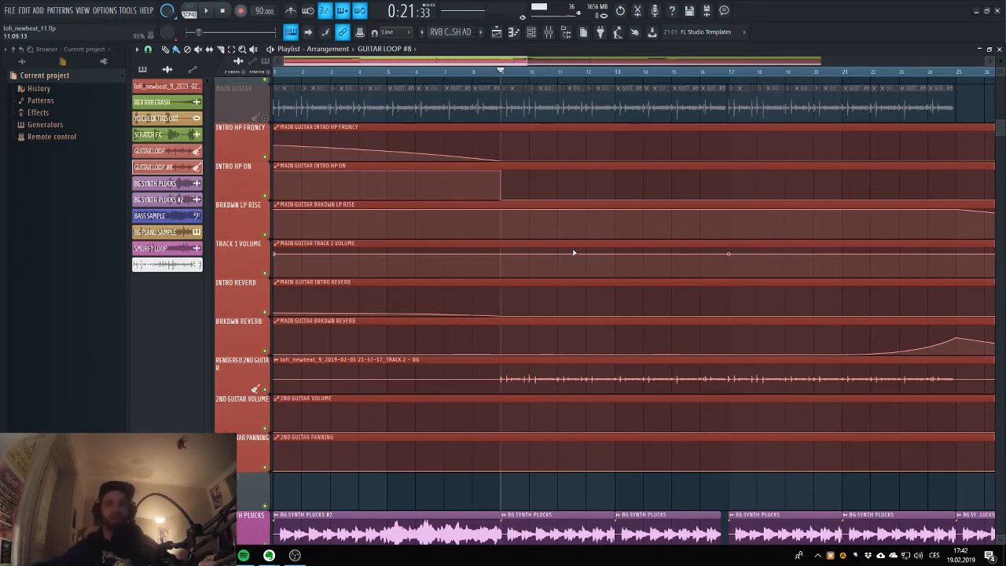
scroll(597, 249, "up", 3)
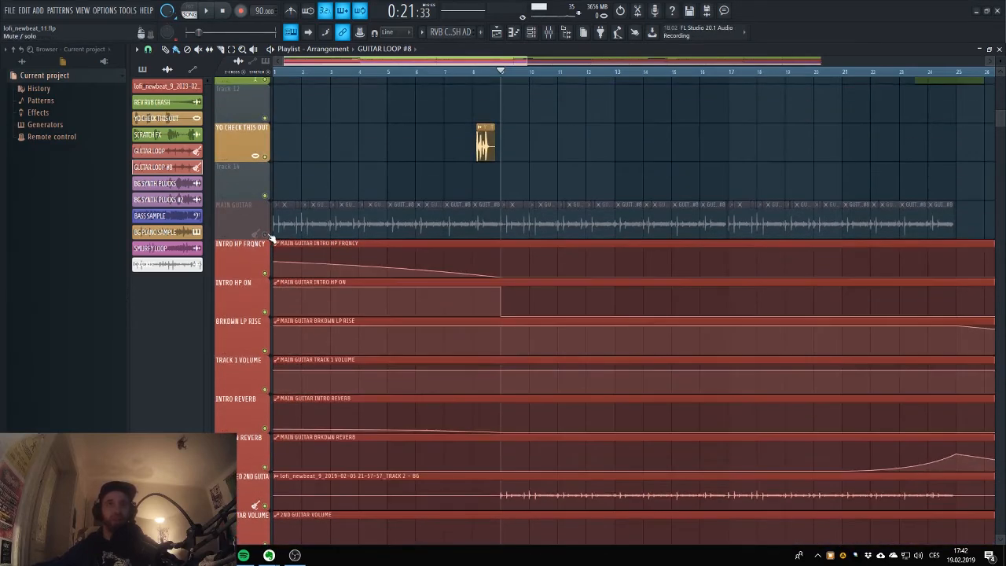
scroll(621, 243, "down", 3)
Play from bar 9 and compare the mix with the RENDERED 2ND GUITAR track muted and unmuted.
key("space")
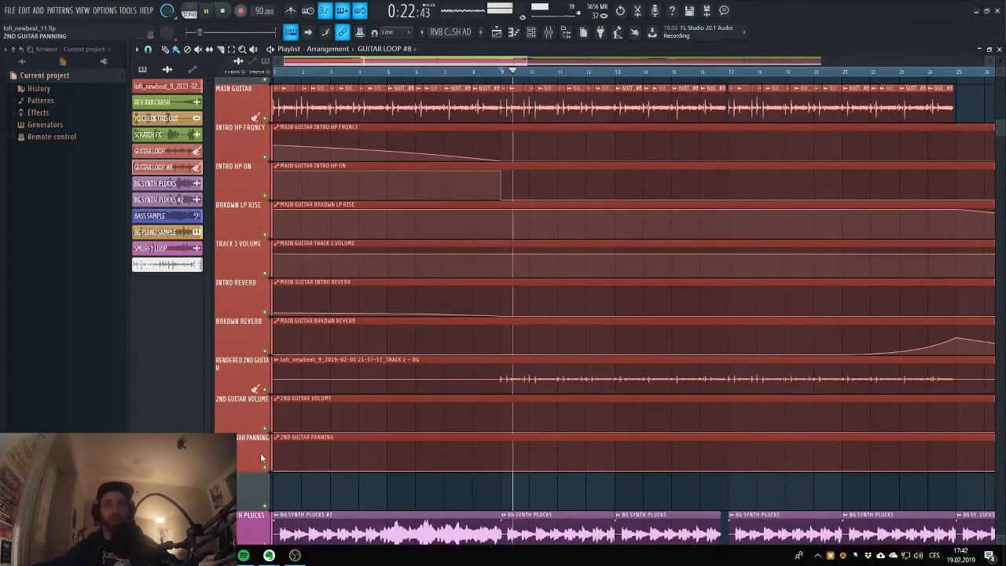
left_click(265, 391)
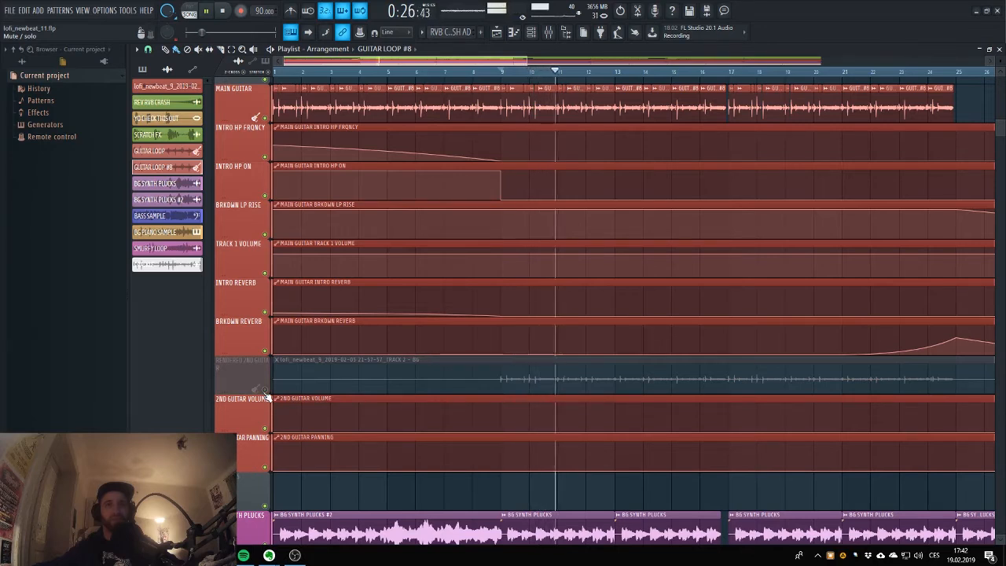
left_click(265, 391)
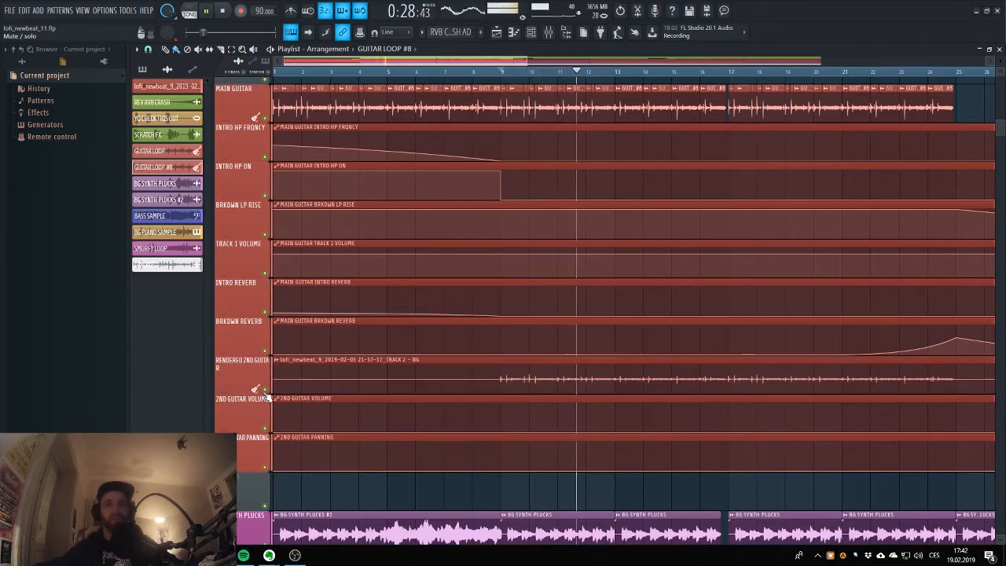
left_click(266, 392)
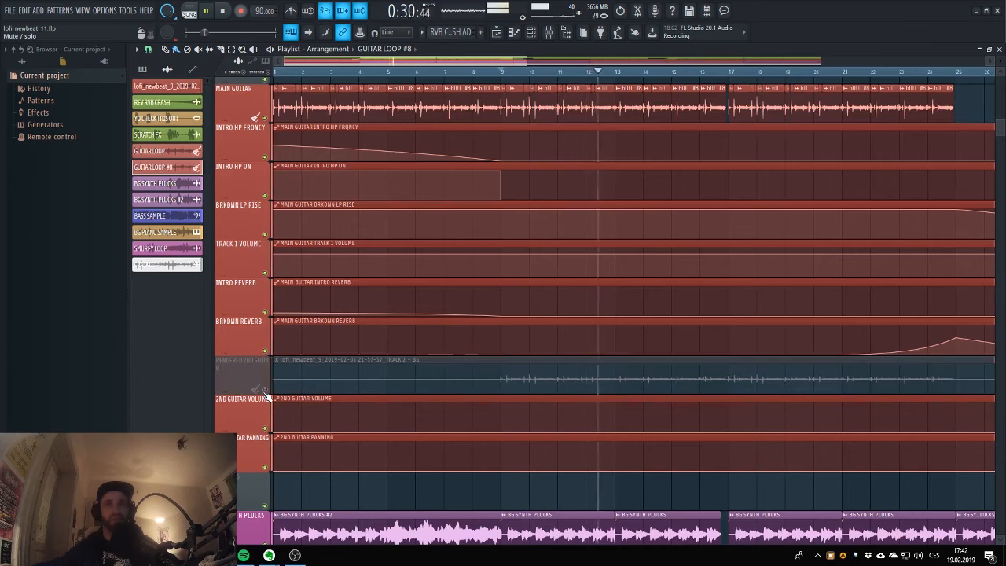
left_click(265, 391)
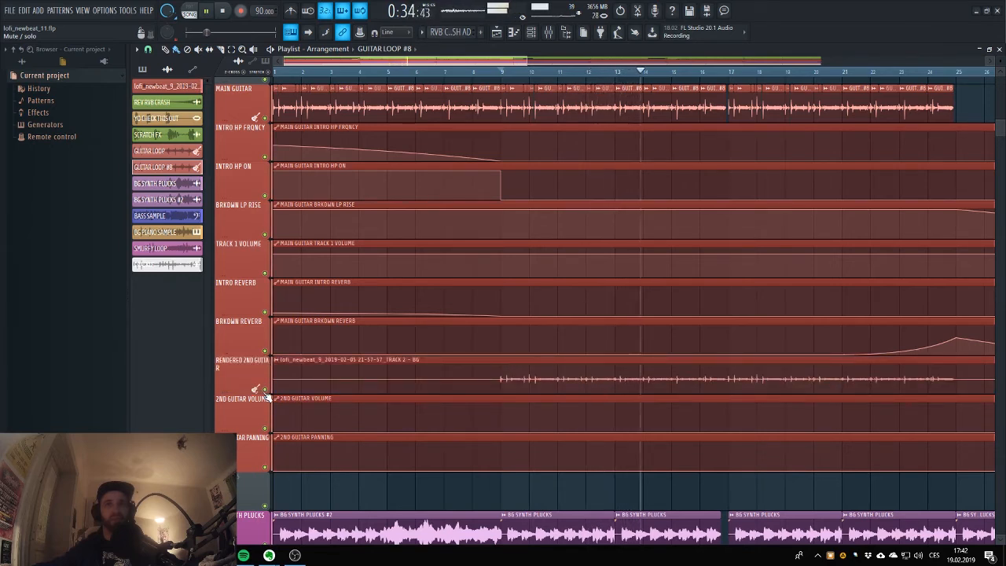
key("space")
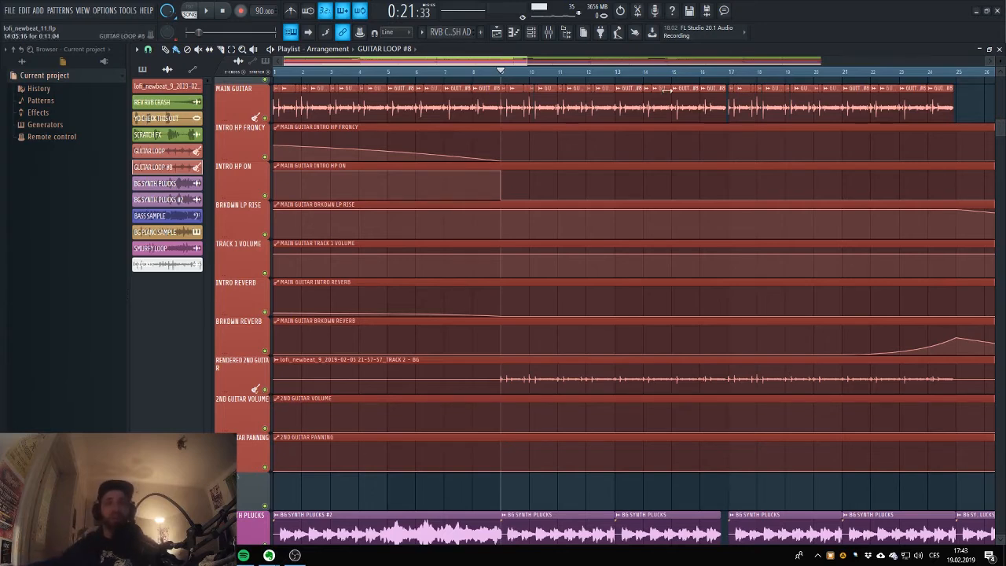
Set the playback position to bar 21 and listen to the MAIN GUITAR BRKDWN REVERB automation leading into the breakdown.
scroll(532, 319, "up", 2)
scroll(532, 312, "down", 2)
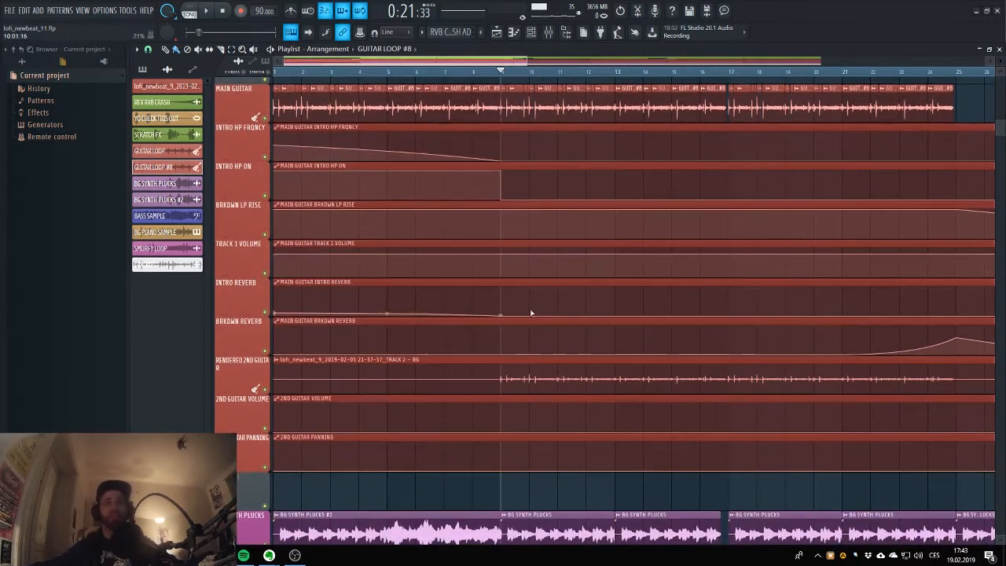
scroll(580, 336, "up", 2)
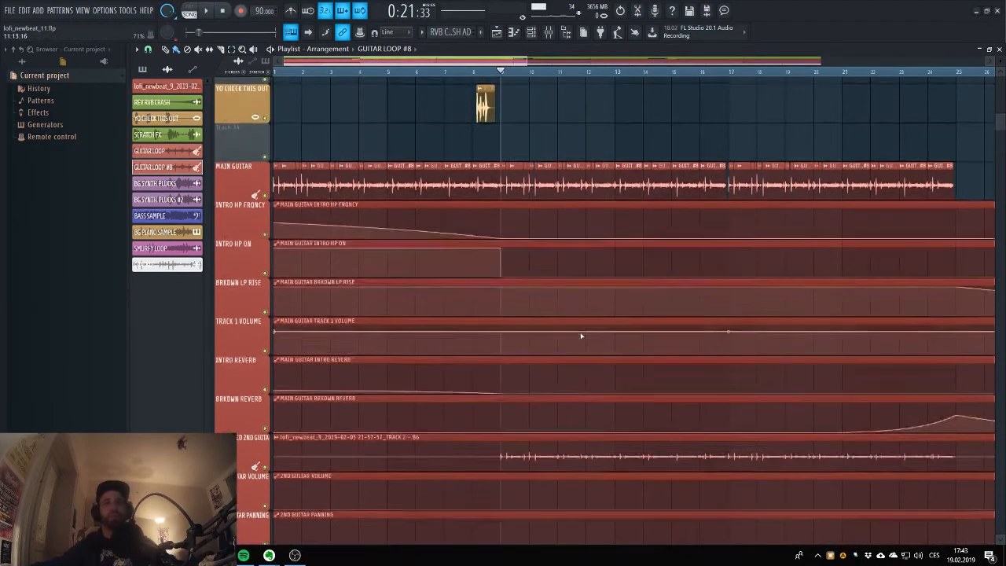
scroll(579, 336, "down", 2)
left_click_drag(525, 60, 815, 74)
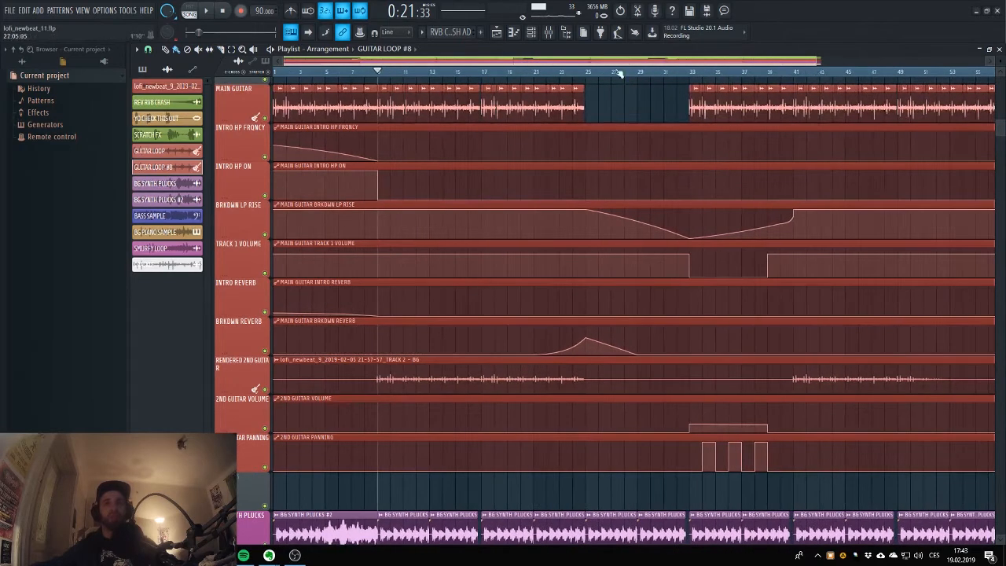
left_click(546, 73)
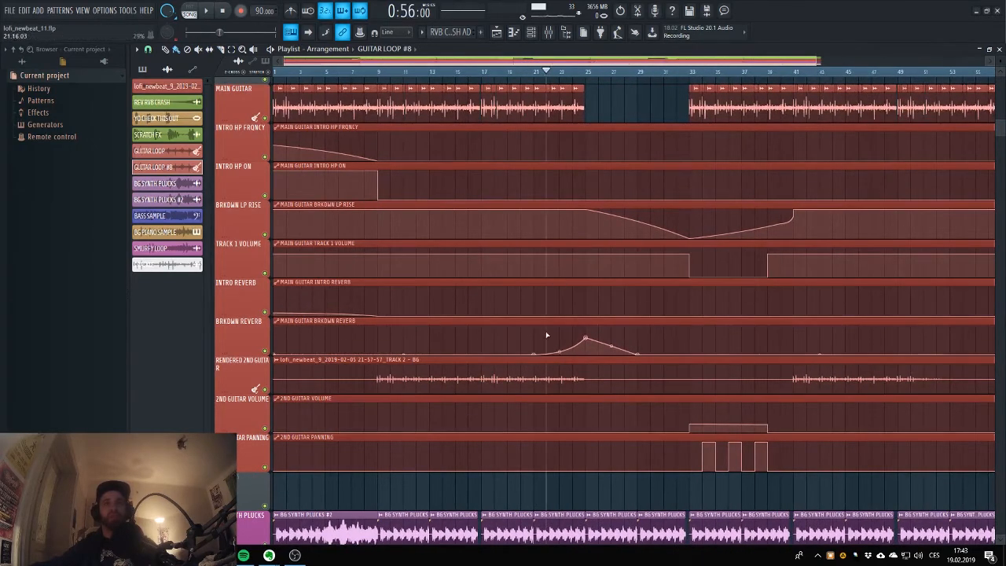
left_click(535, 73)
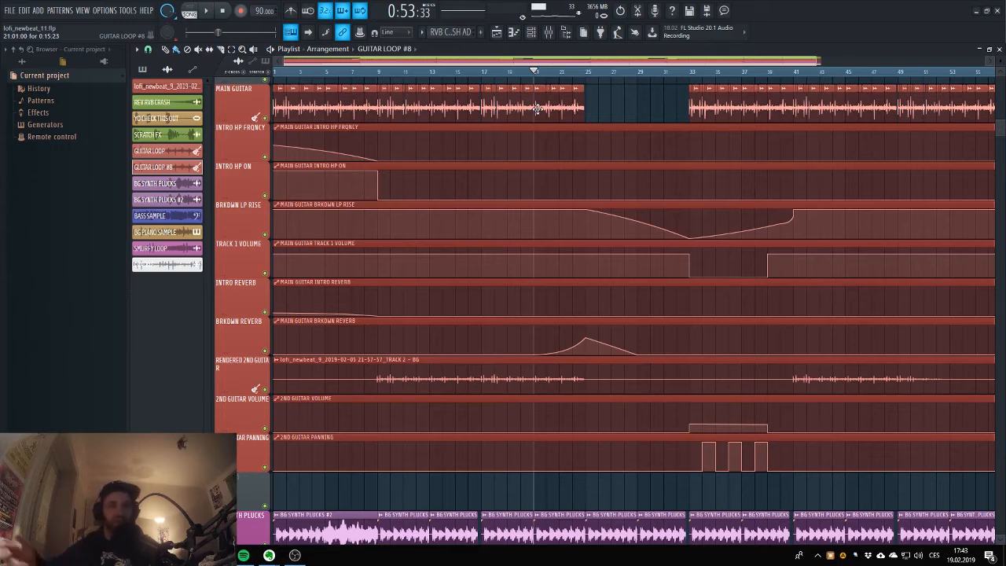
key("space")
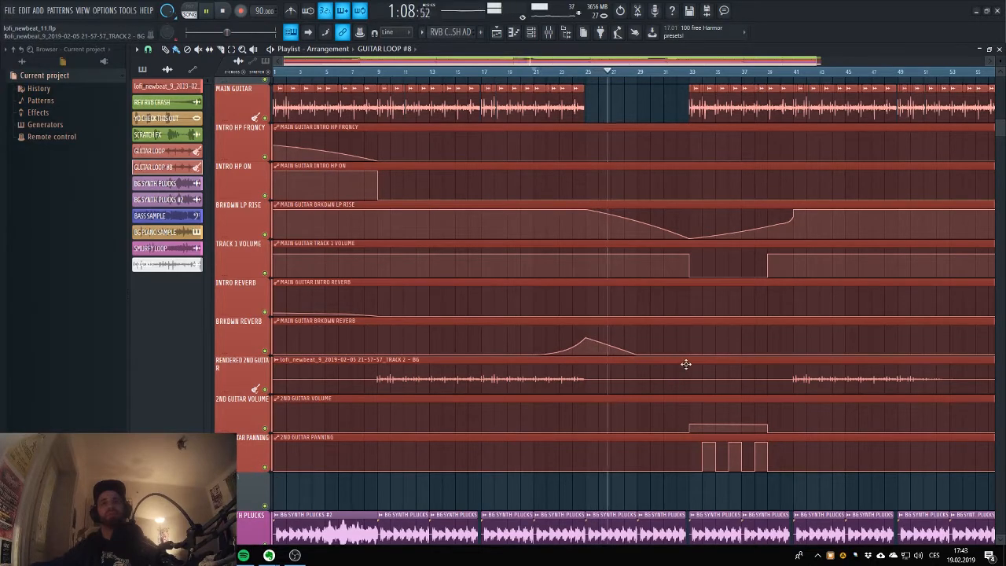
key("space")
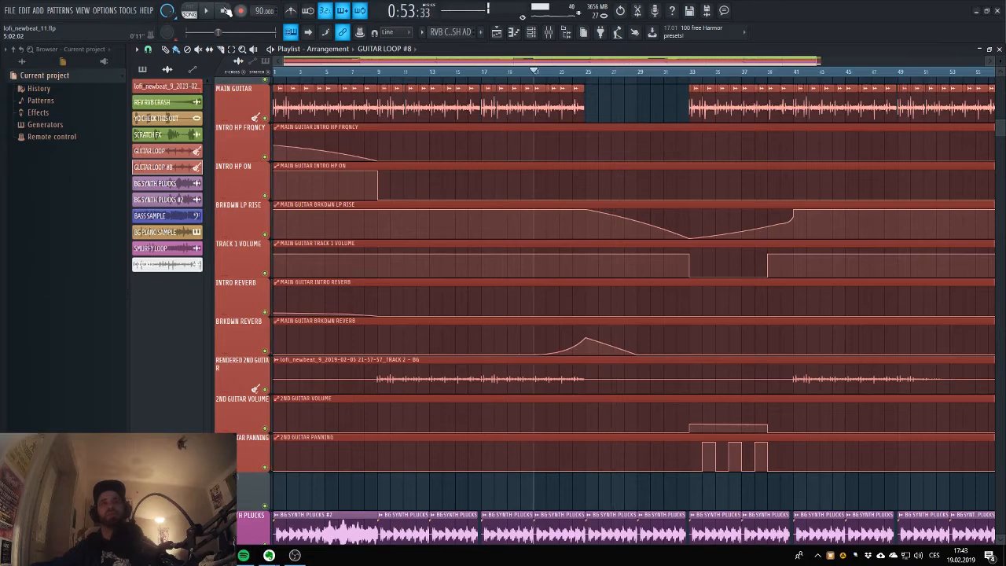
Inspect the settings of both ValhallaRoom reverbs on the TRACK 1 - MAIN mixer track.
scroll(456, 219, "down", 2)
scroll(457, 218, "up", 3)
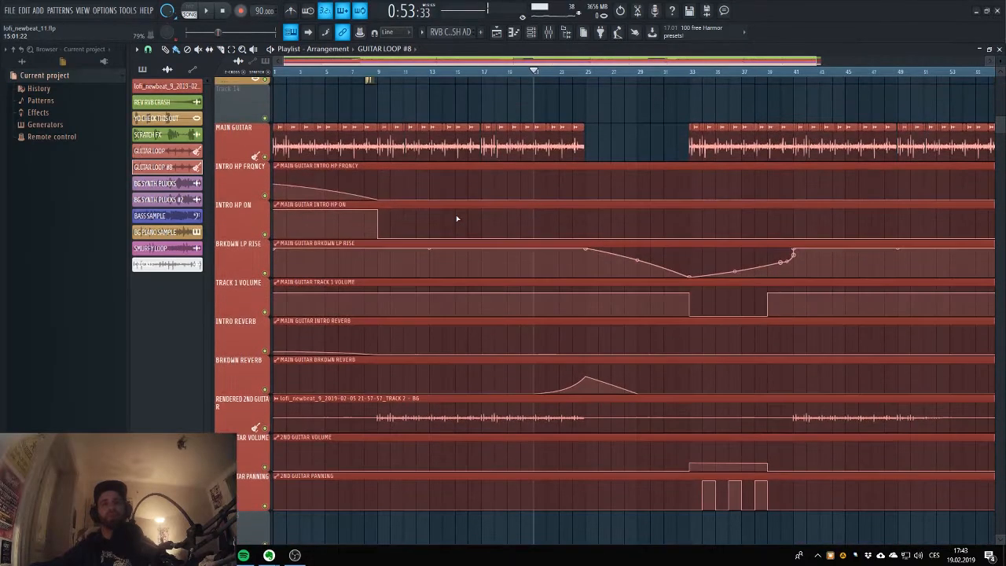
left_click(549, 35)
left_click(549, 35)
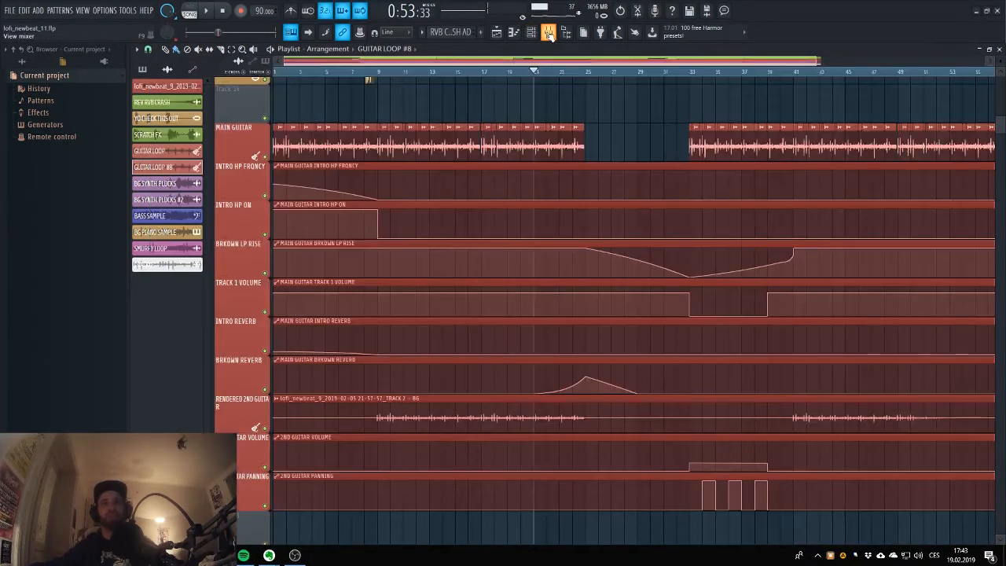
left_click(549, 34)
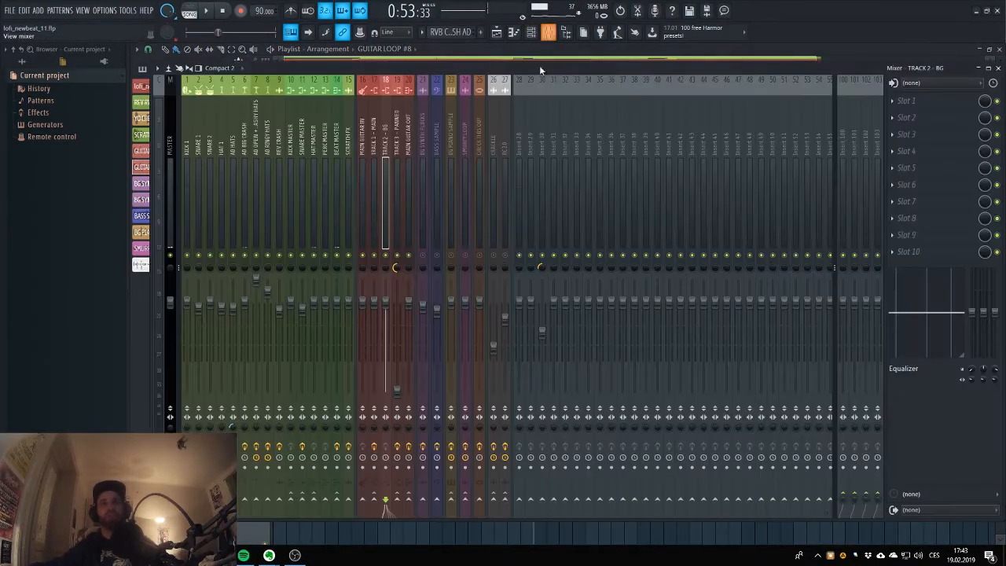
left_click(373, 125)
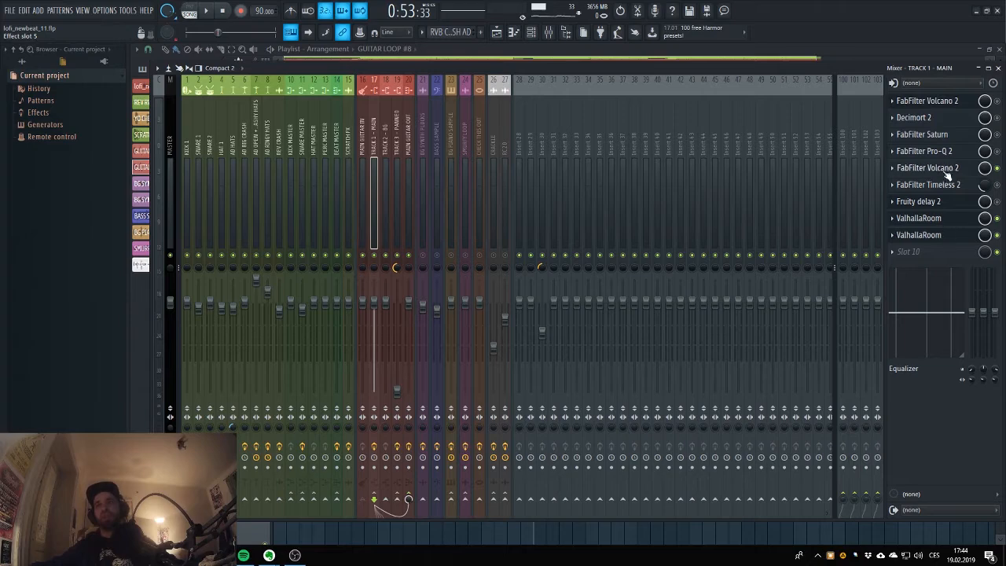
left_click(943, 224)
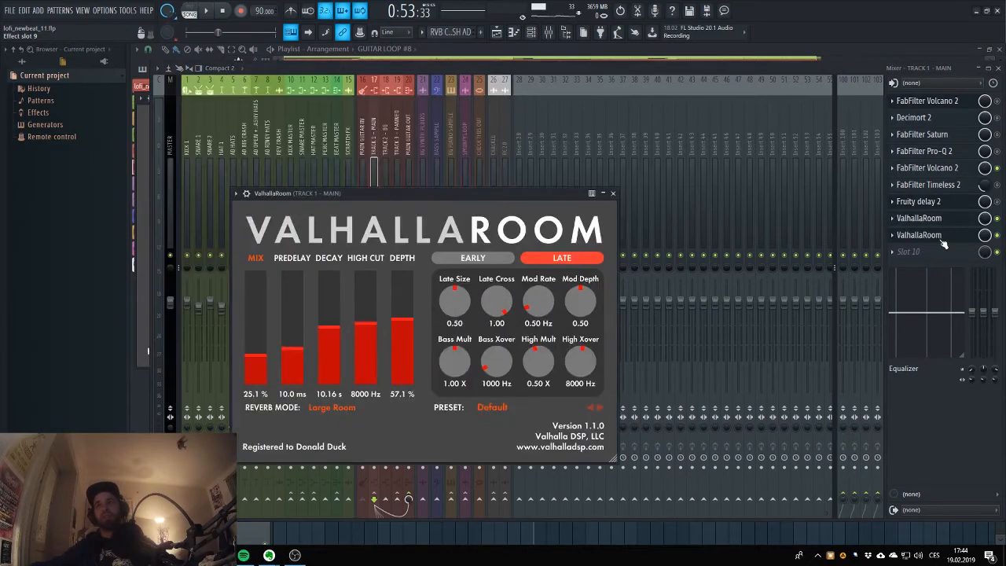
left_click(942, 240)
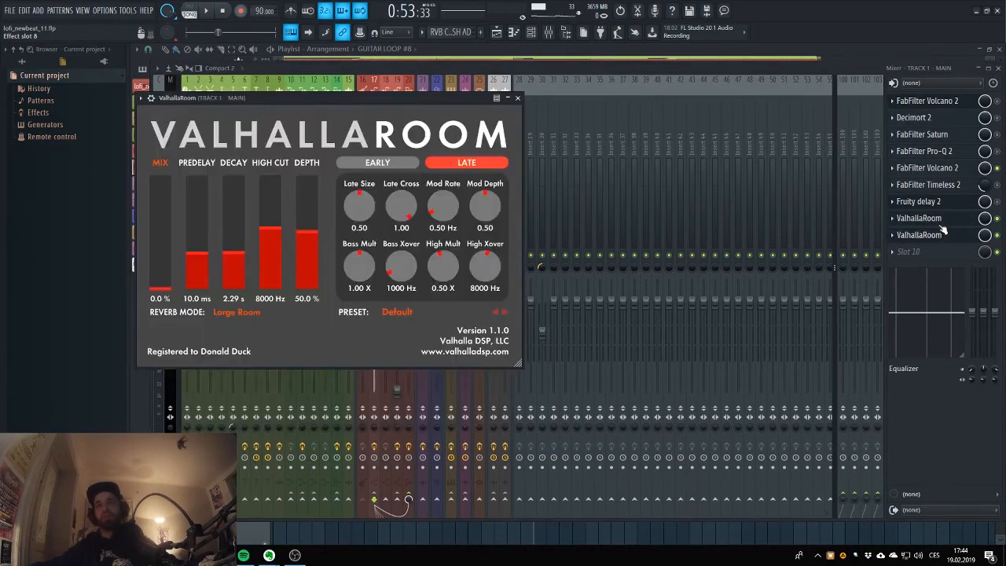
left_click(787, 69)
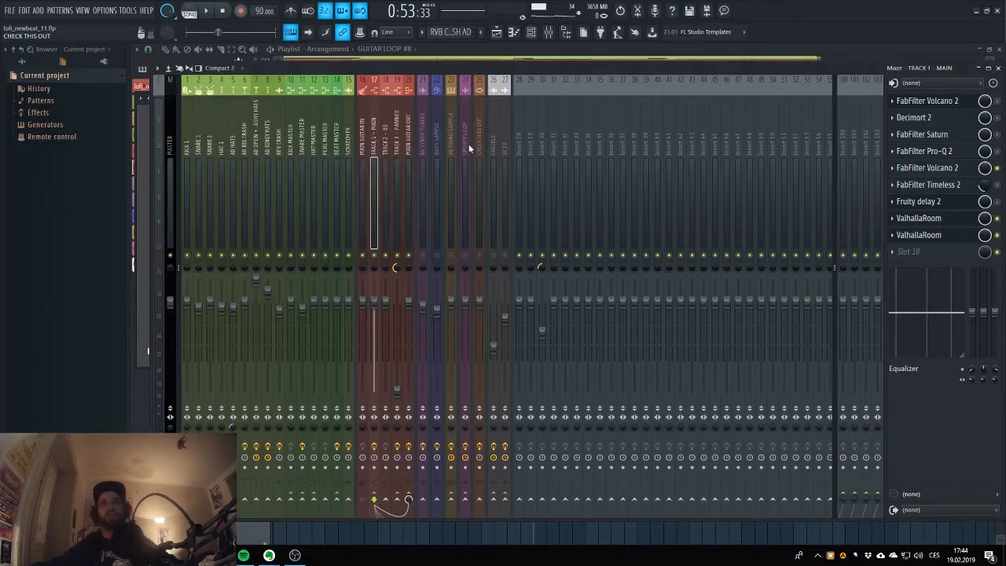
Check the effect slots of TRACK 2 - BG and TRACK 3 - PANNED, and examine the FabFilter Pro-Q 2 curve on TRACK 3.
left_click(385, 118)
left_click(397, 126)
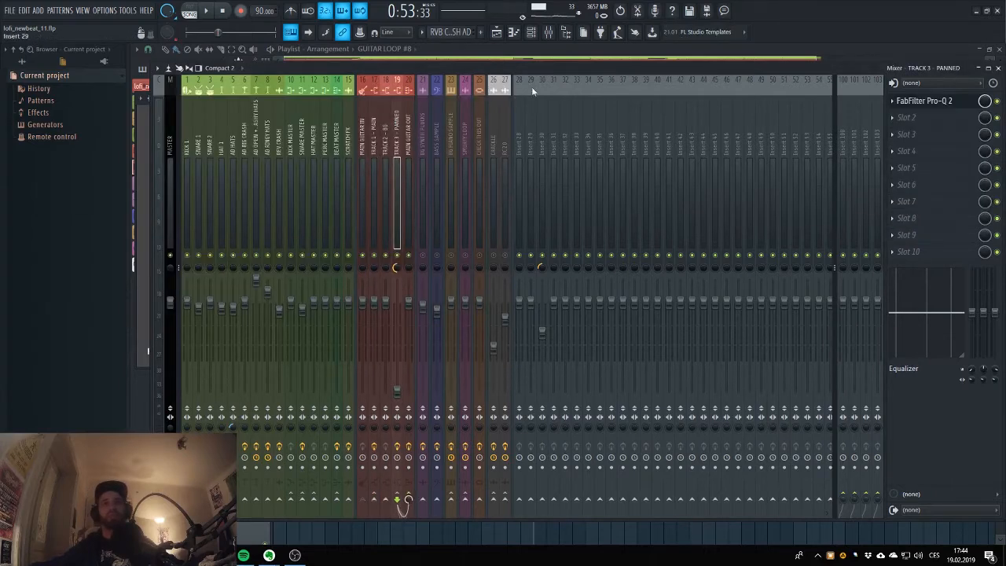
left_click(383, 116)
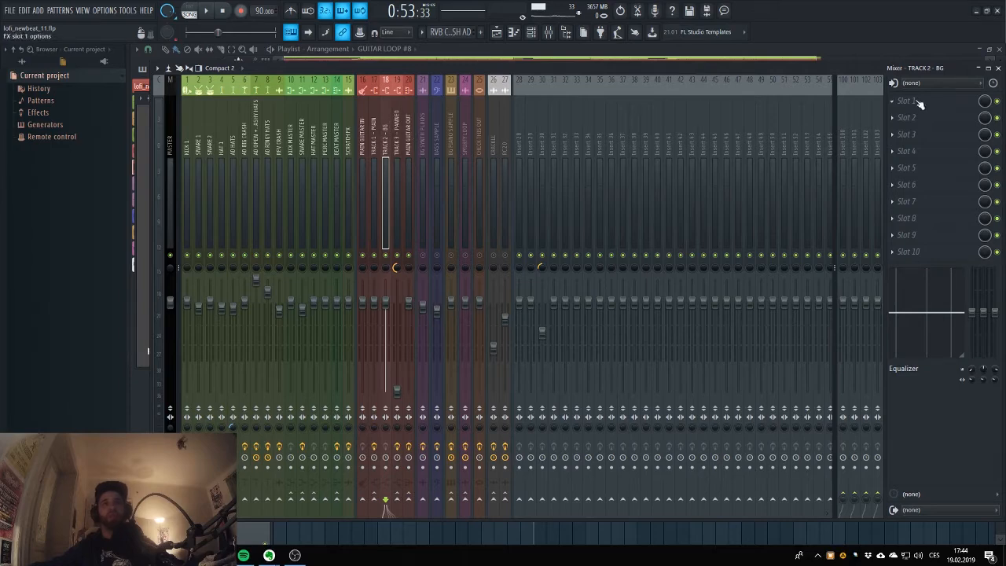
left_click(396, 105)
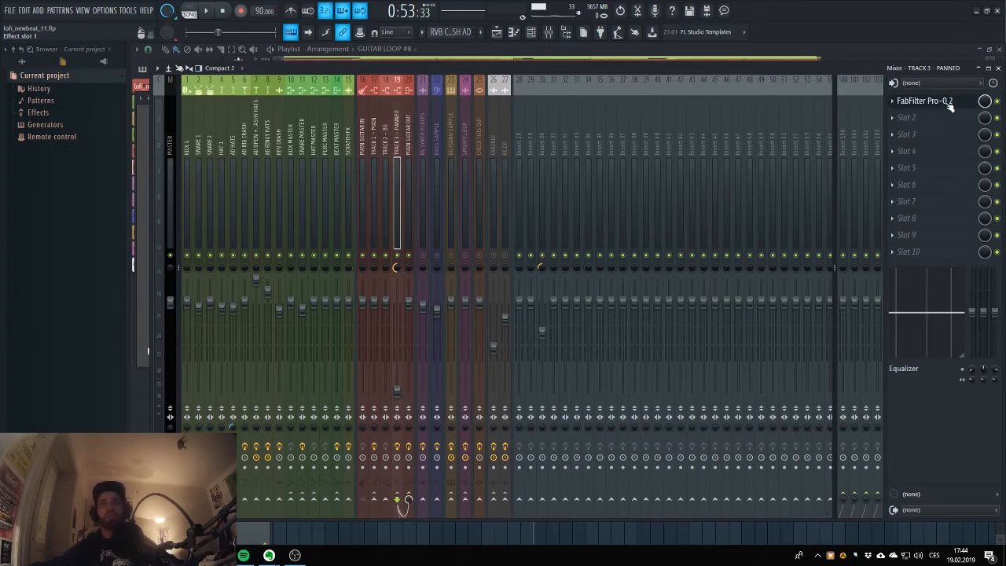
left_click(948, 103)
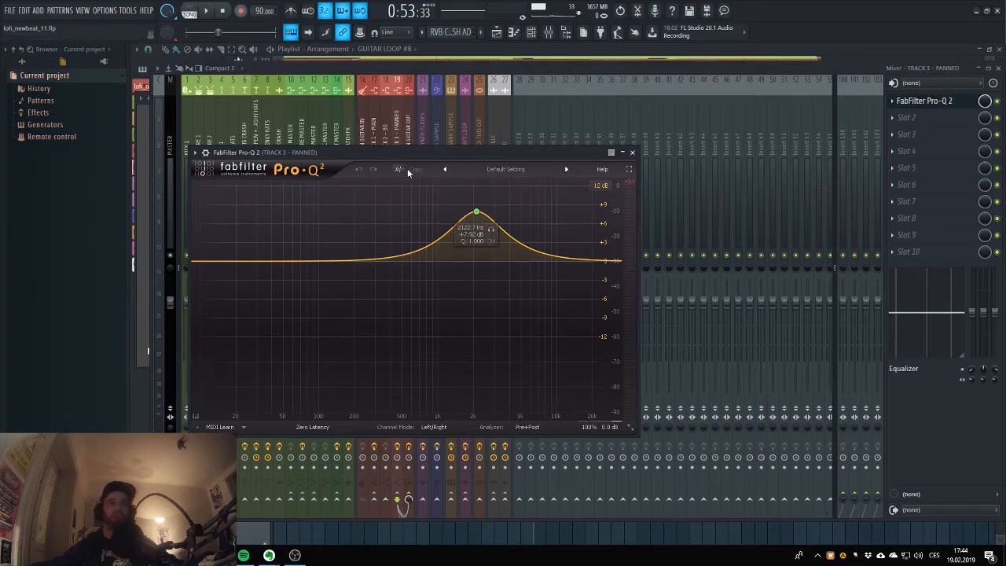
Examine the FabFilter Pro-Q 2 curve on the MAIN GUITAR OUT mixer track and return to the playlist.
left_click(403, 90)
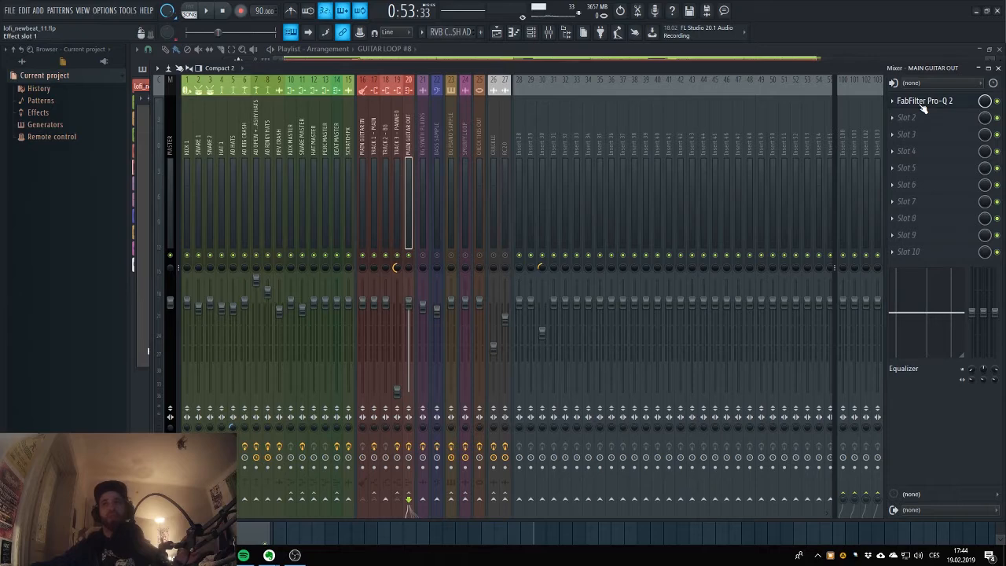
left_click(923, 109)
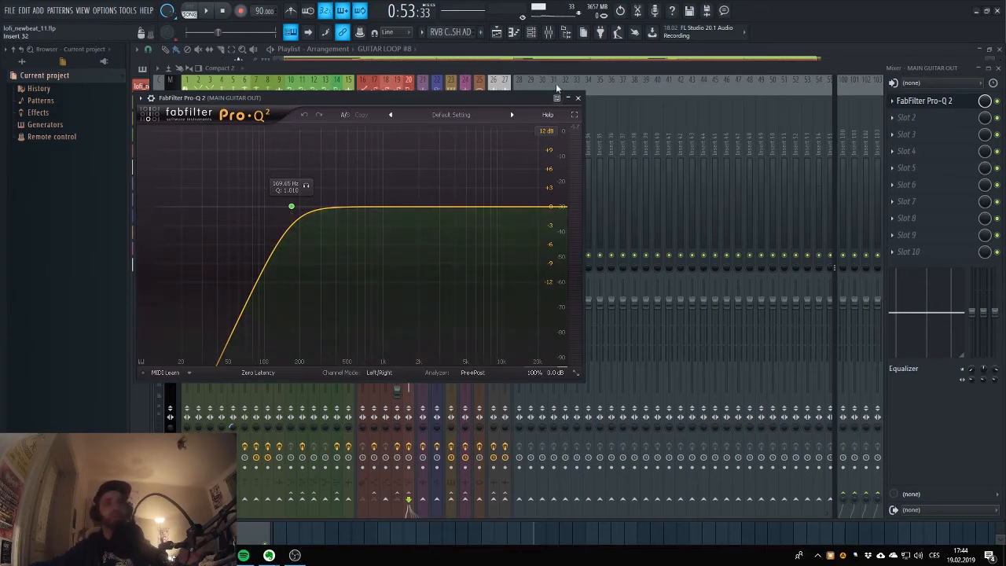
key("F5")
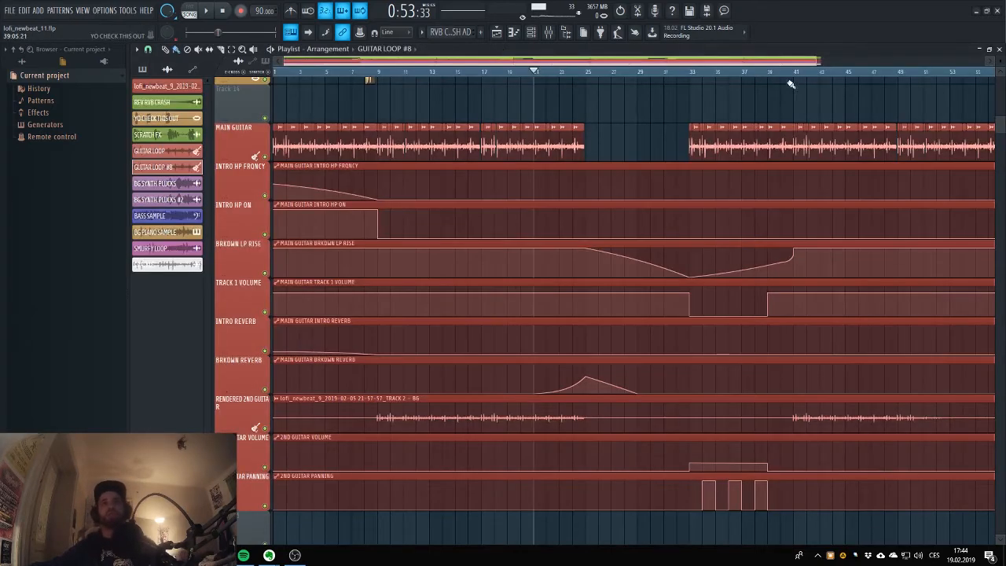
Set the playback position to bar 17 and select the BASS SAMPLE clip as the active playlist source.
left_click_drag(814, 61, 822, 61)
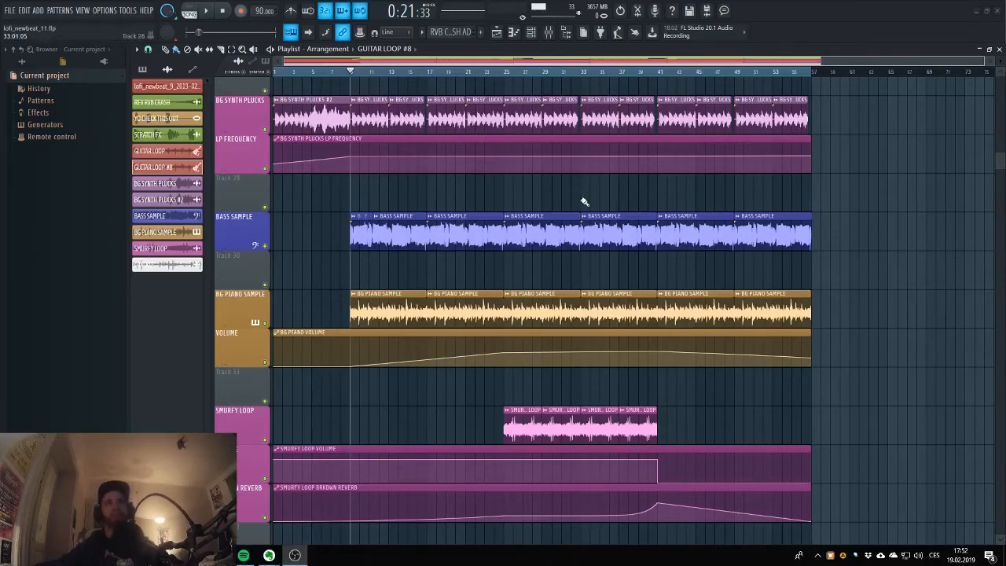
left_click(430, 73)
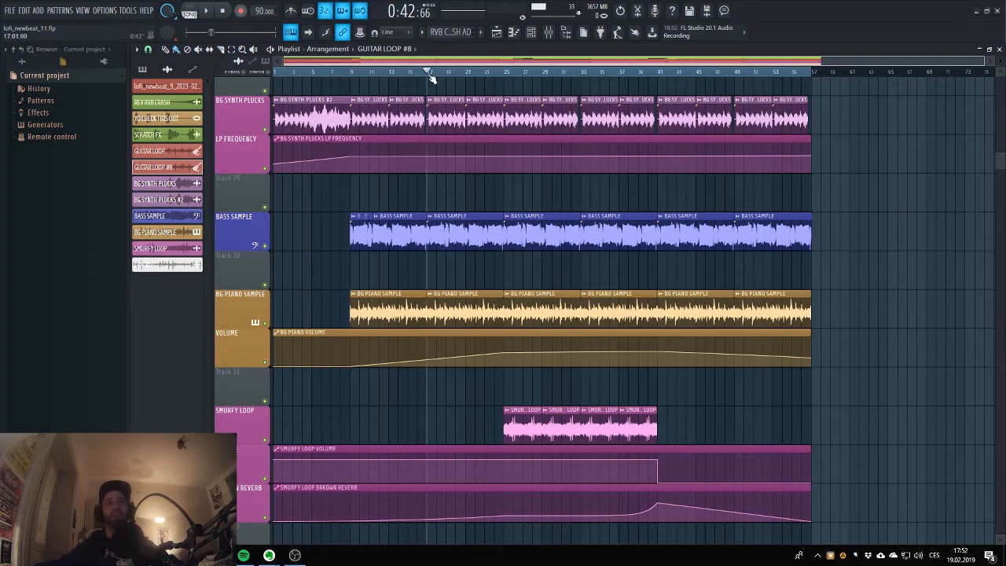
left_click(457, 235)
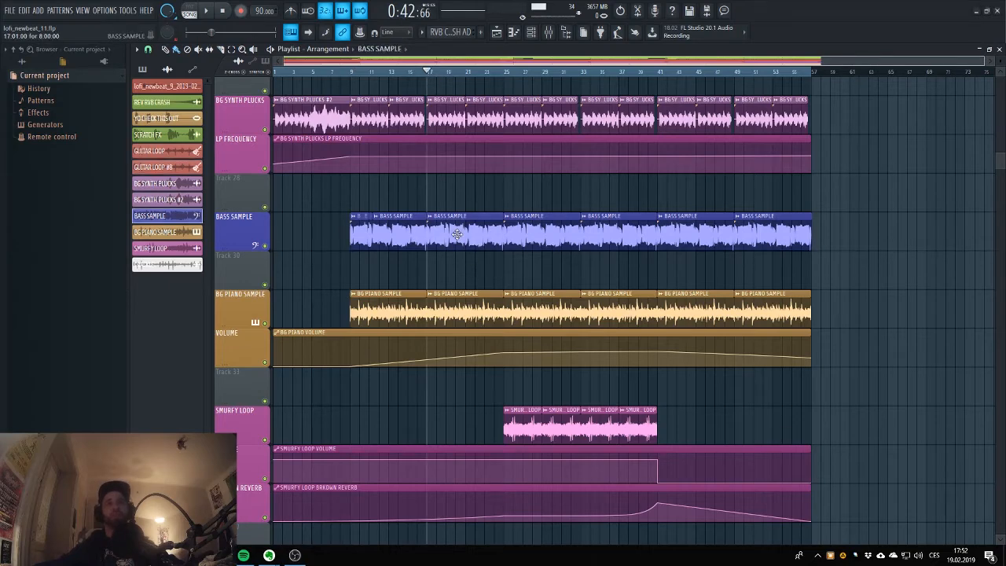
Mute the mixer tracks MAIN GUITAR IN, TRACK 1 - MAIN, TRACK 2 - BG, TRACK 3 - PANNED and MAIN GUITAR OUT.
left_click(548, 31)
left_click(363, 255)
left_click(374, 256)
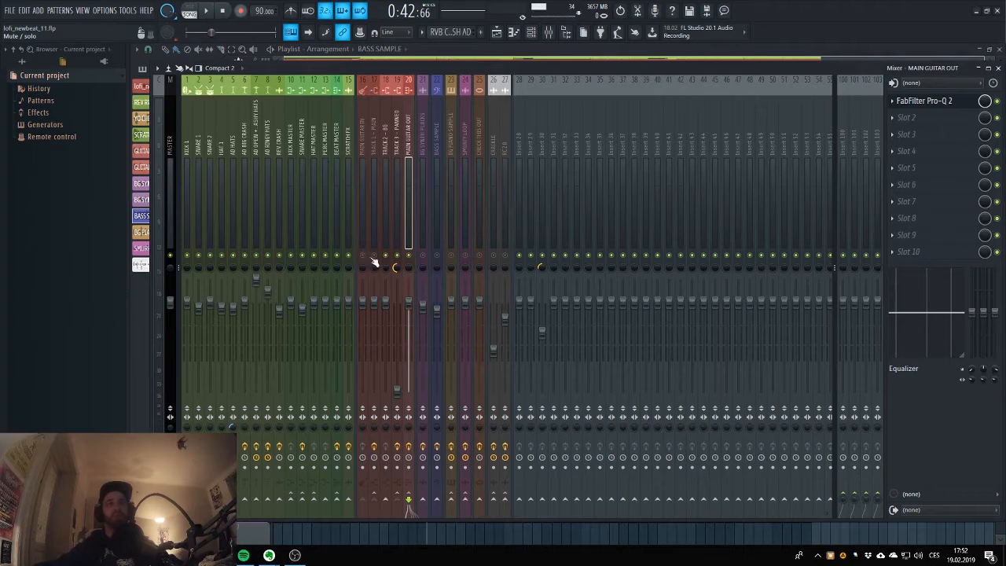
left_click(385, 255)
left_click(397, 255)
left_click(409, 256)
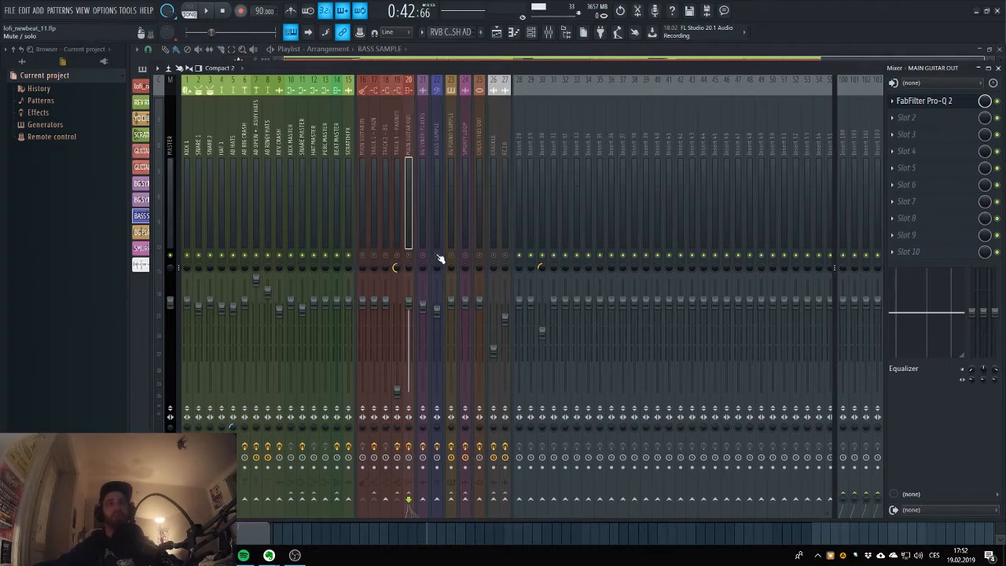
Unmute the BASS SAMPLE mixer track and play the bass from bar 17 in the playlist.
left_click(436, 255)
left_click(497, 32)
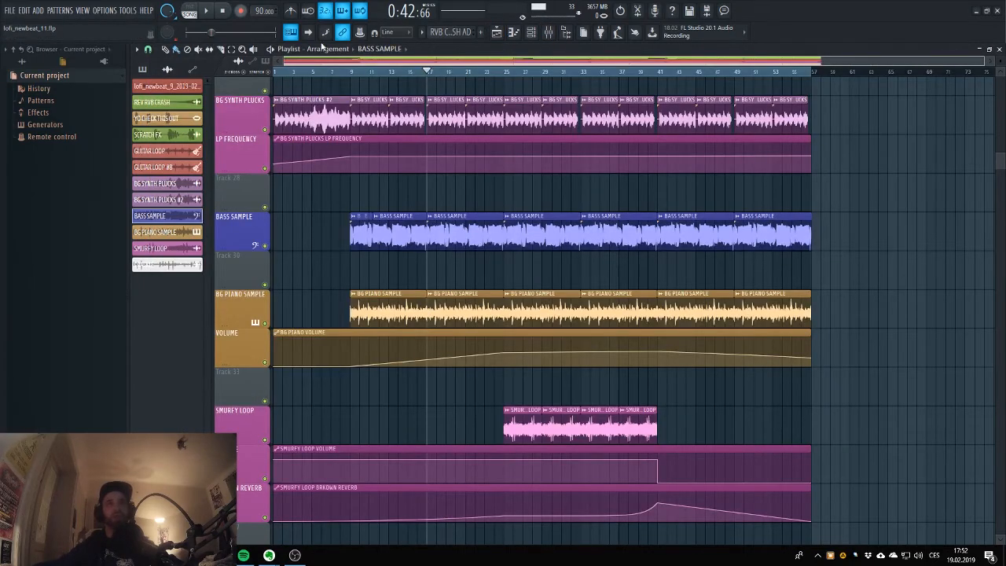
left_click(202, 11)
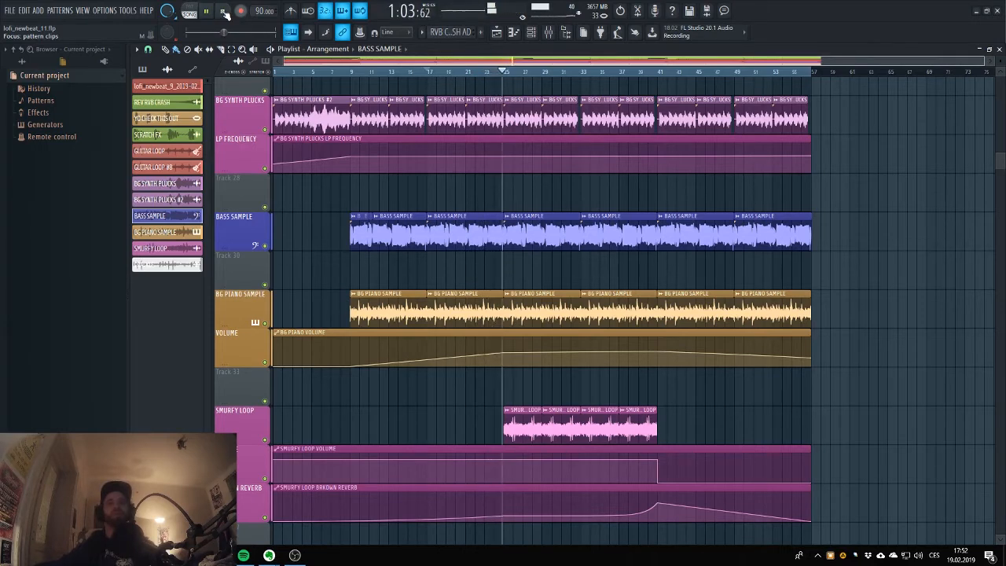
left_click(225, 12)
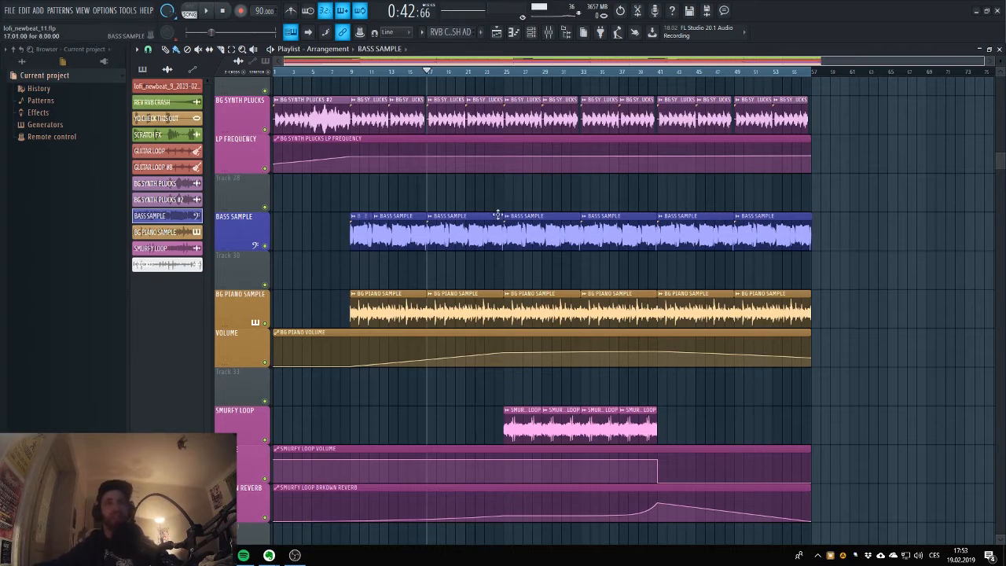
Check the BASS SAMPLE clip's channel settings and examine the FabFilter Pro-Q 2 curve on its mixer track.
double_click(460, 229)
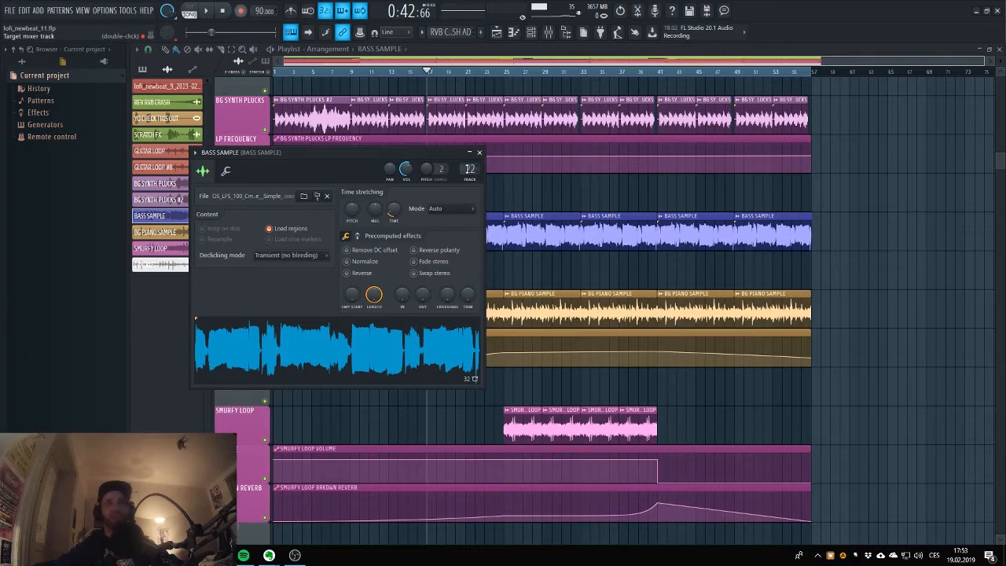
double_click(469, 168)
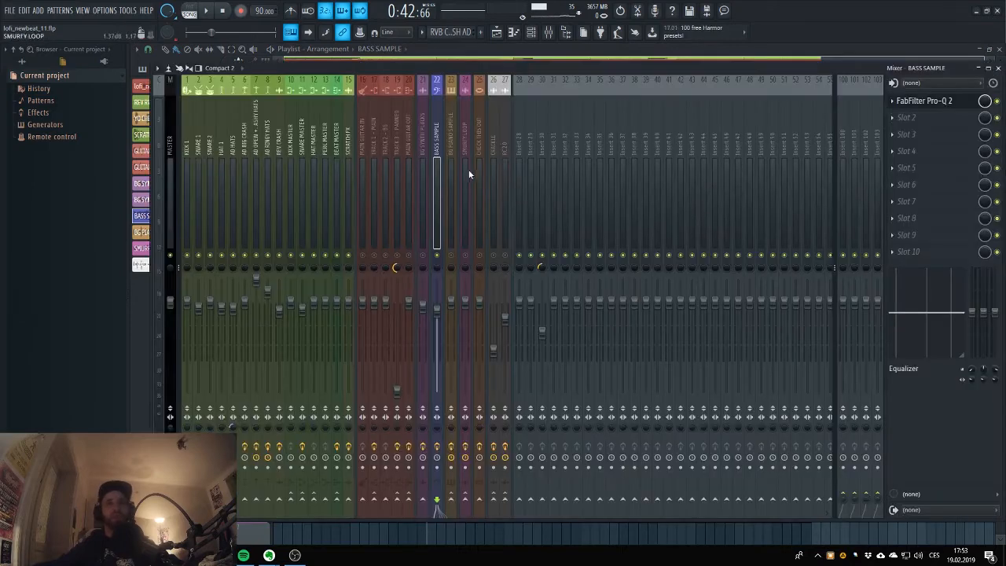
left_click(928, 104)
mouse_move(243, 201)
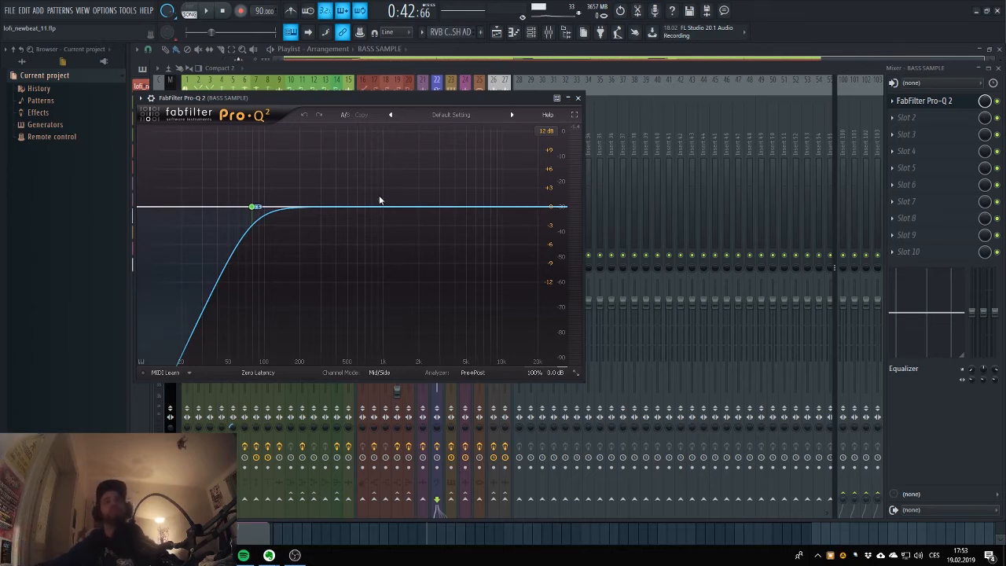
key("Escape")
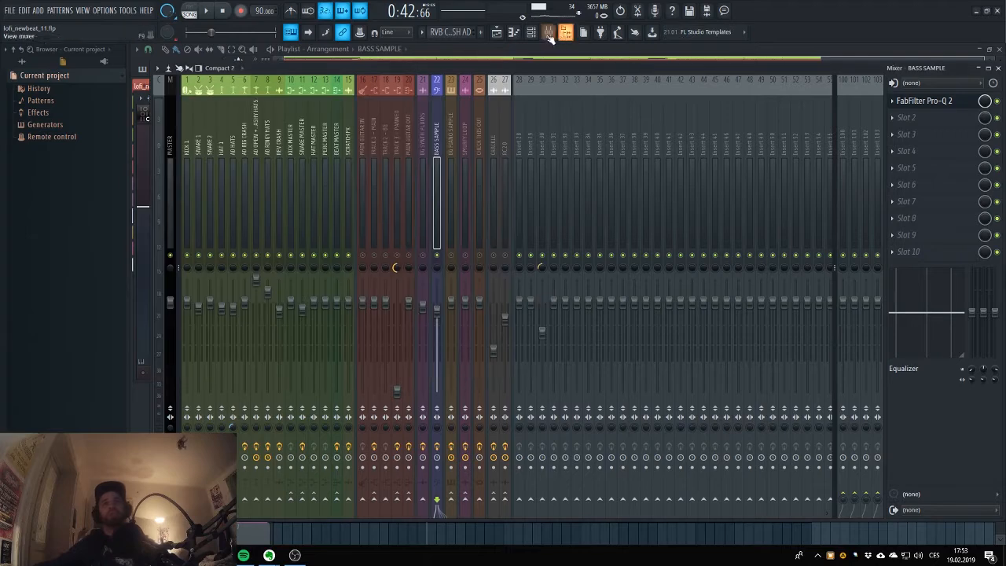
Bring the BG SYNTH PLUCKS track into view in the playlist and return the playback position to the song start.
left_click(548, 33)
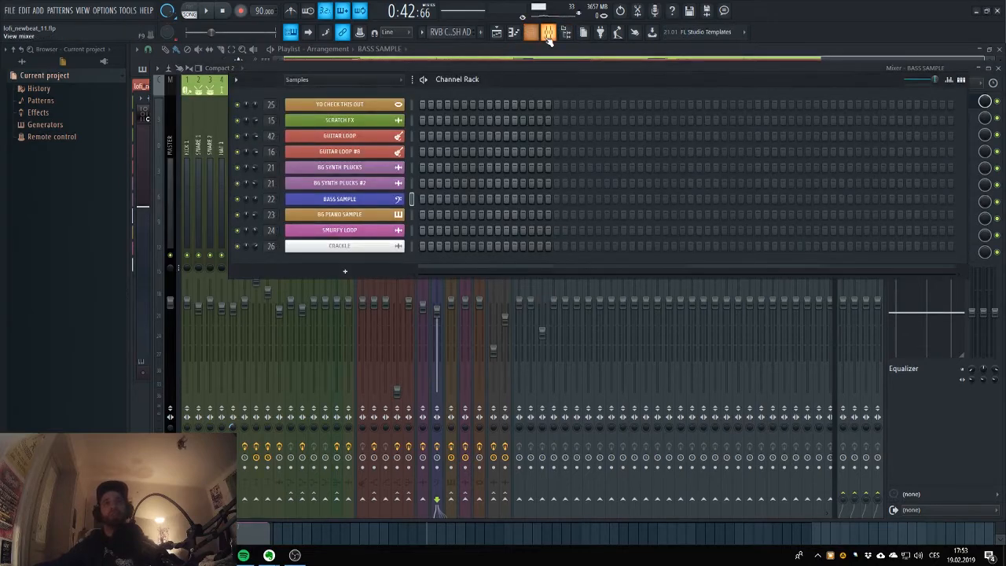
left_click(498, 32)
scroll(332, 257, "up", 3)
scroll(332, 257, "up", 3)
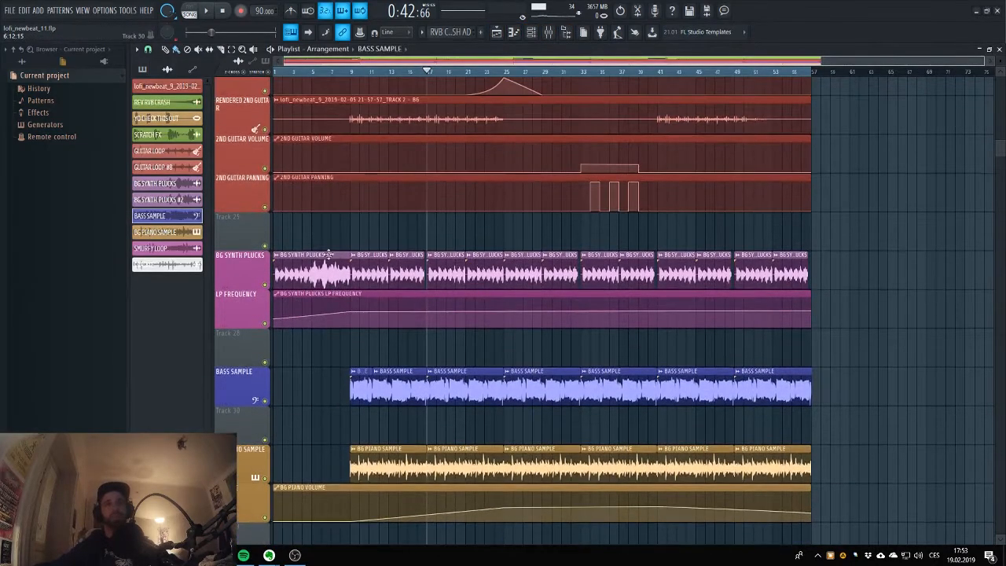
scroll(334, 254, "down", 2)
key("space")
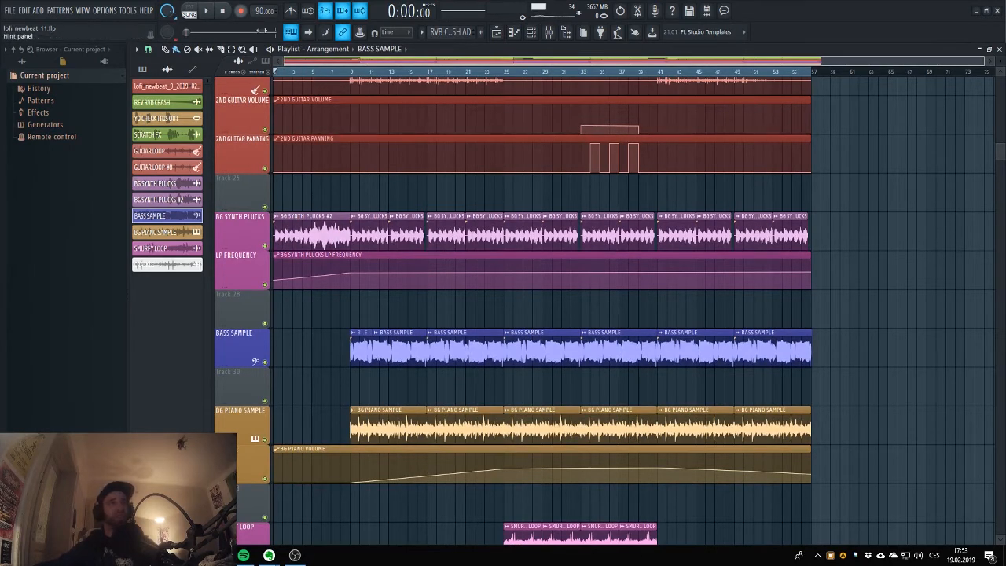
Mute the BASS SAMPLE mixer track, unmute BG SYNTH PLUCKS, and play the plucks intro from the song start.
left_click(547, 39)
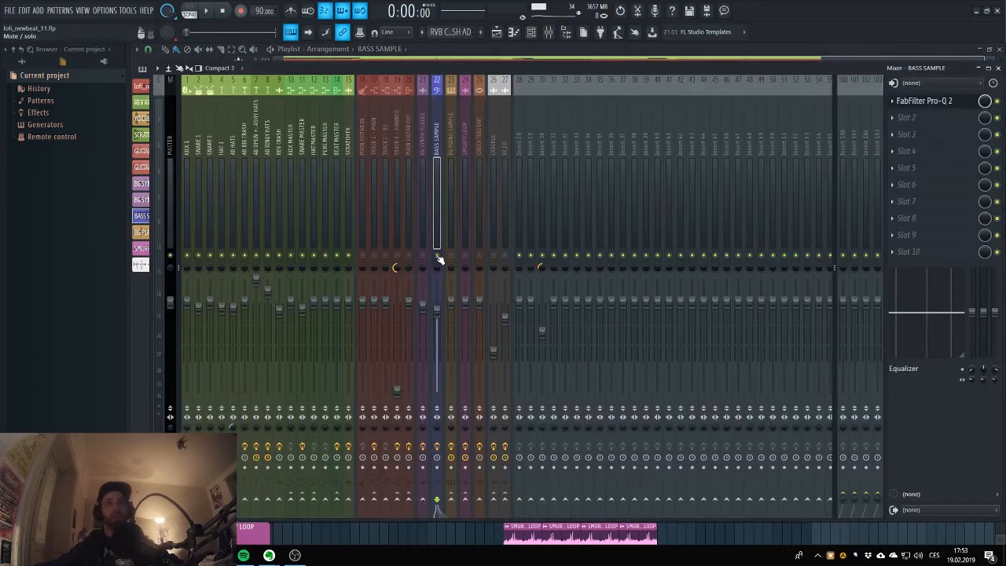
left_click(496, 32)
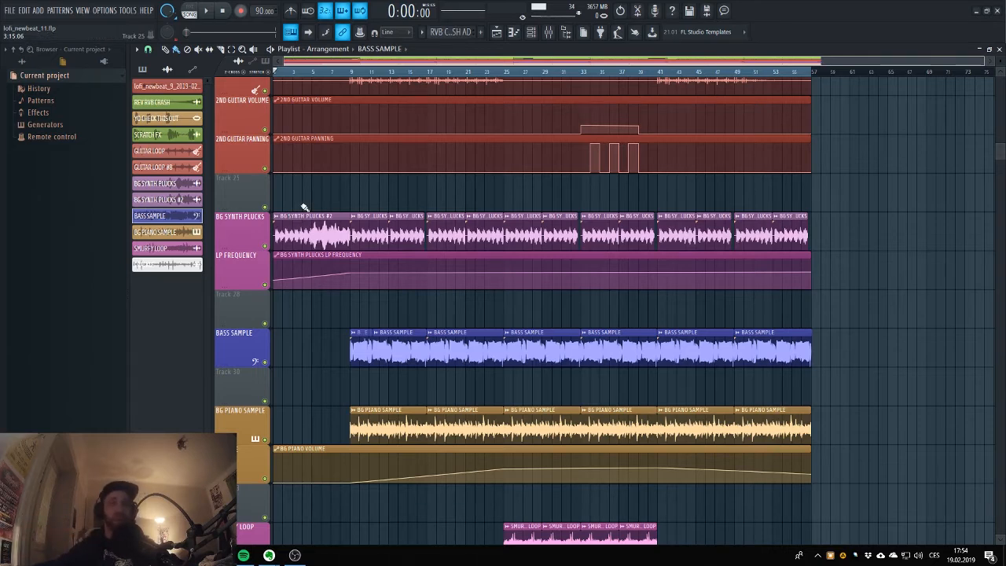
key("space")
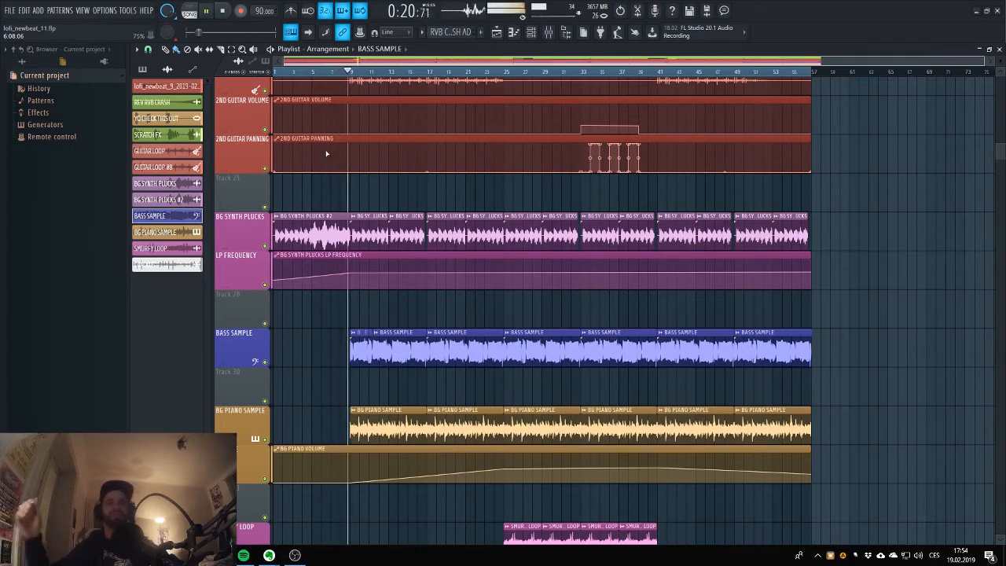
key("space")
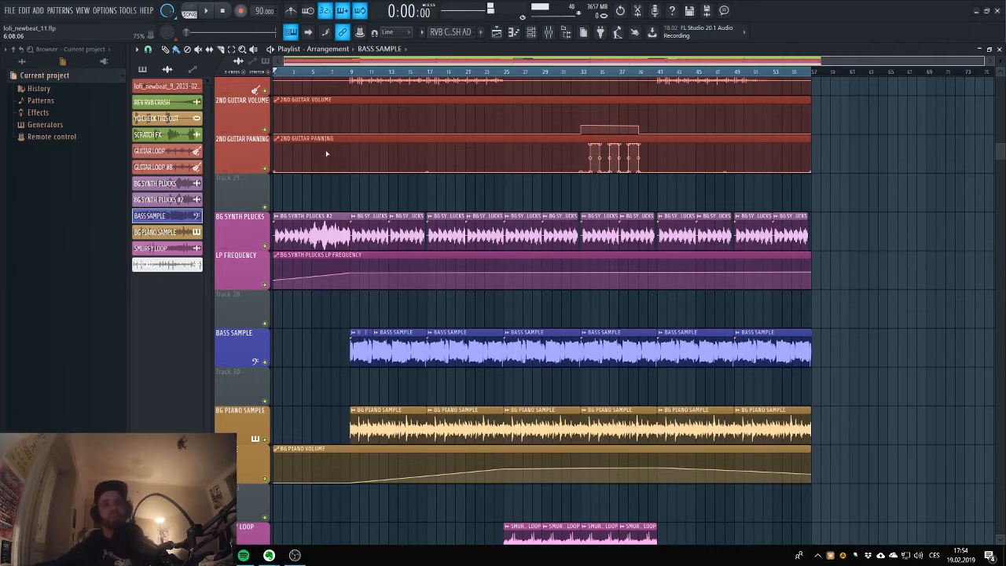
Play the BG SYNTH PLUCKS part from bar 9 and stop playback.
left_click(350, 72)
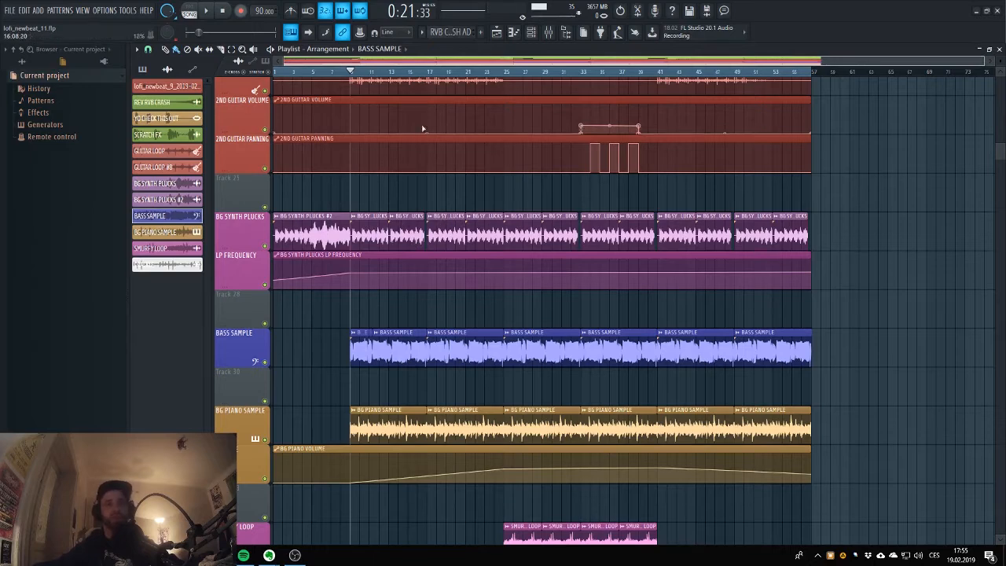
key("space")
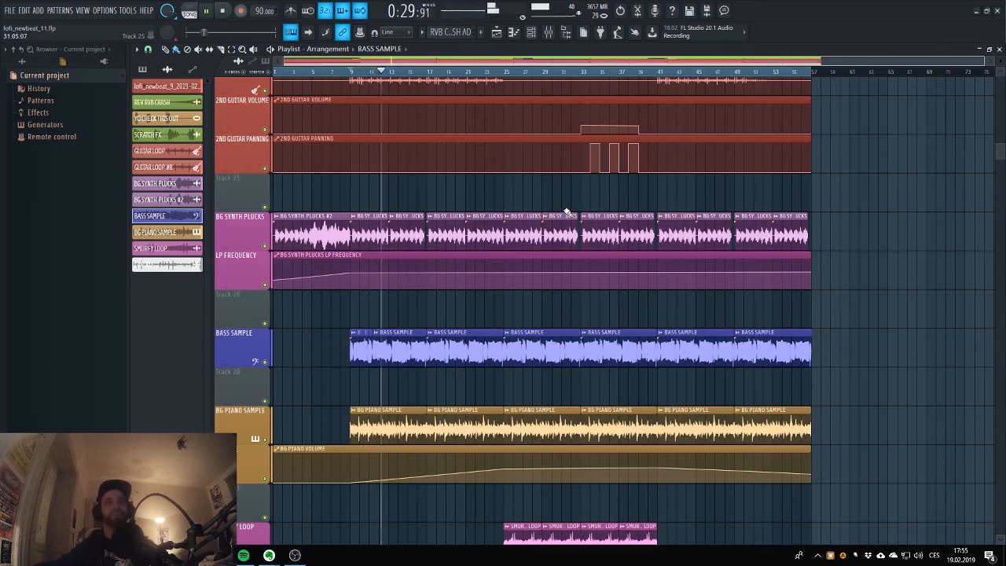
key("space")
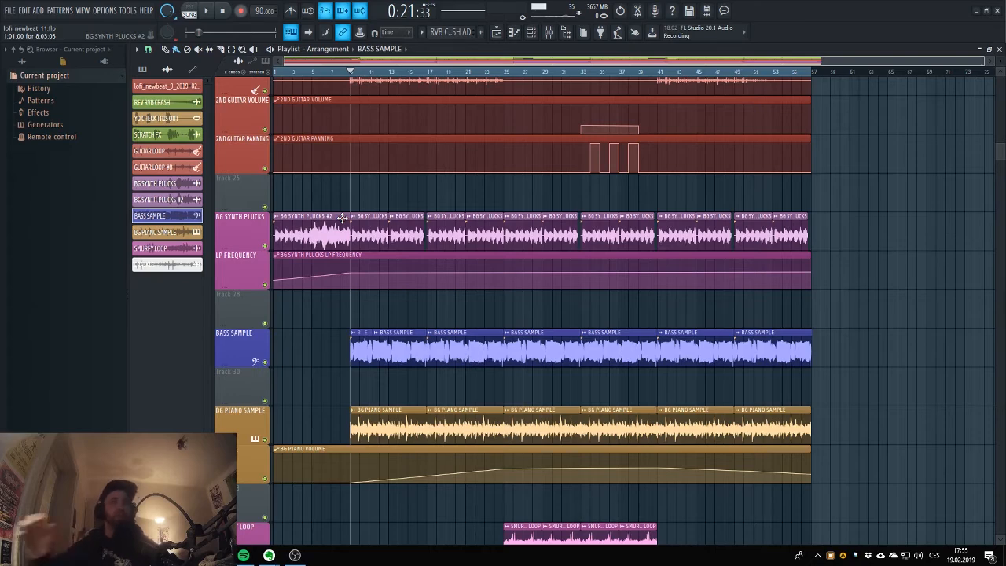
Examine the FabFilter Volcano 2, FabFilter Pro-Q 2 and ValhallaRoom settings on the BG SYNTH PLUCKS mixer track.
scroll(424, 161, "down", 2)
double_click(376, 156)
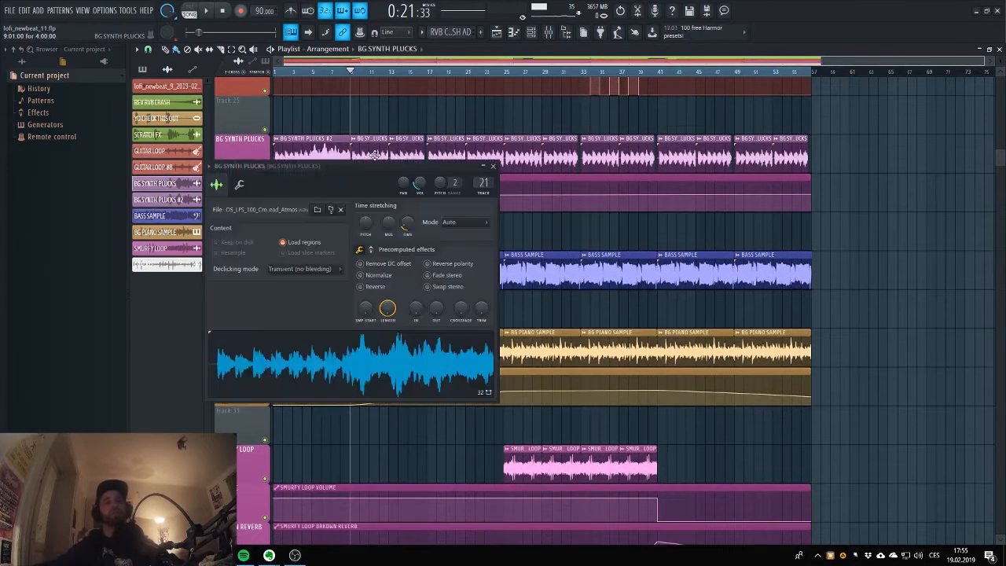
double_click(483, 183)
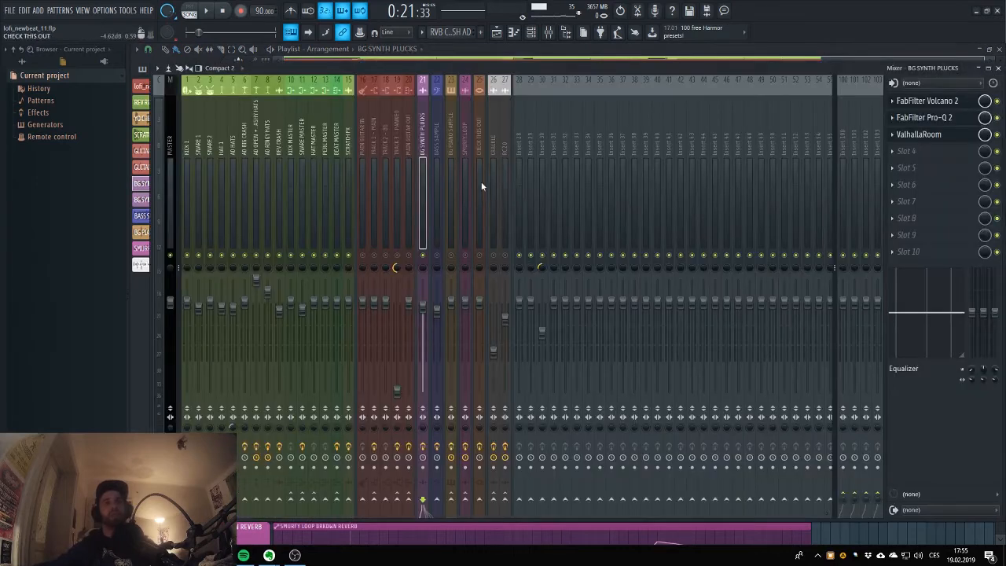
left_click(947, 115)
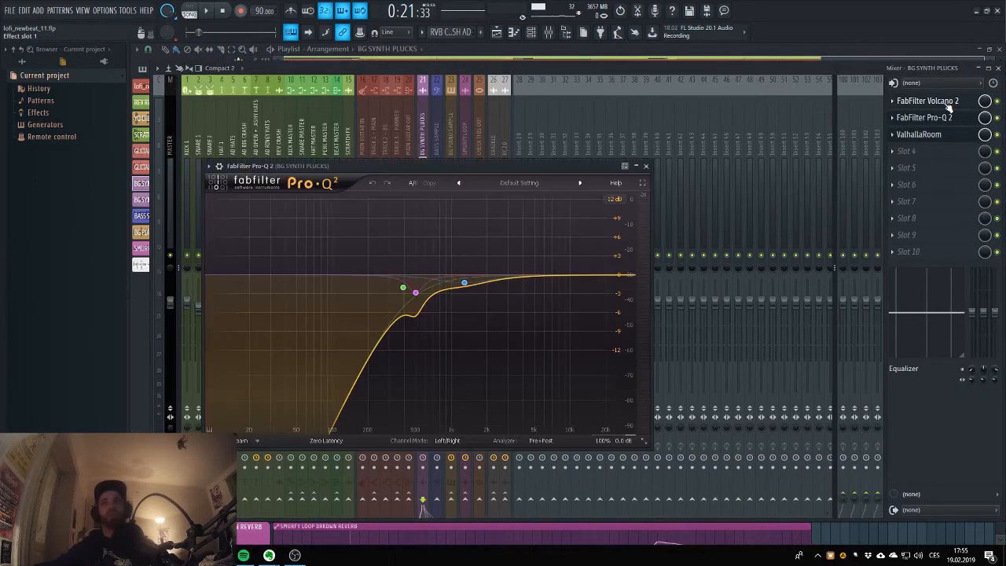
left_click(948, 105)
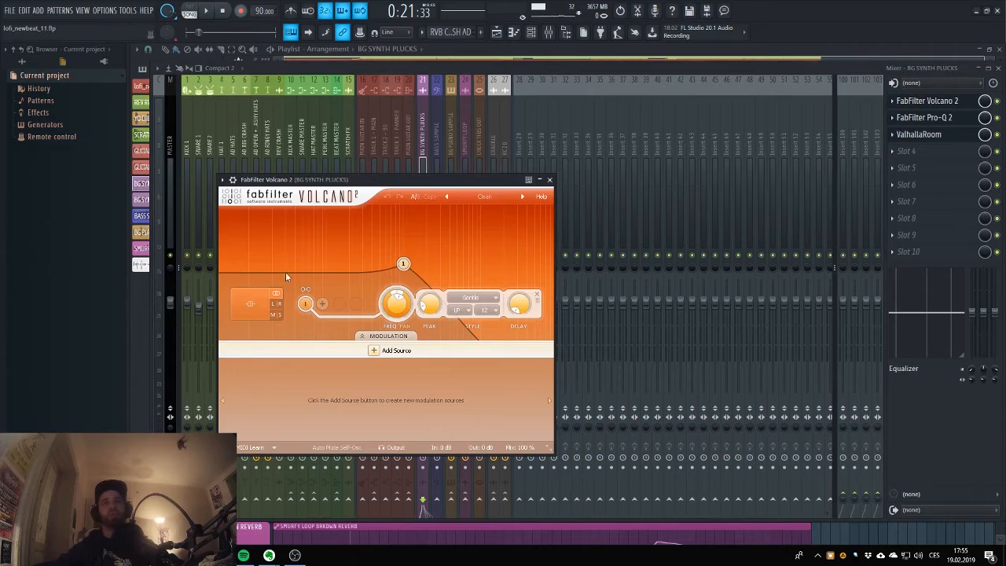
left_click(935, 117)
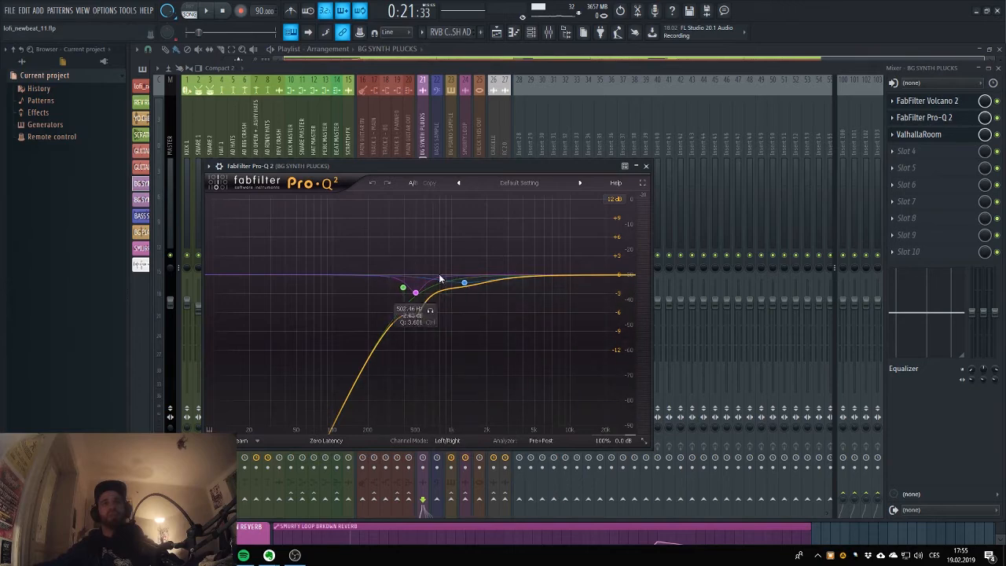
left_click(918, 135)
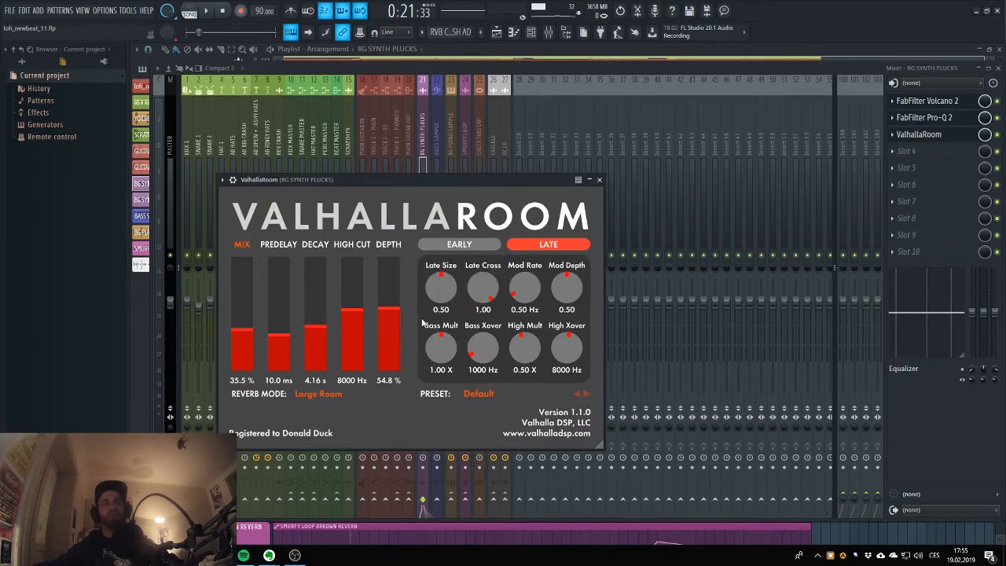
left_click(498, 34)
Set the playback position to bar 25 and open the BG PIANO SAMPLE clip's channel settings.
scroll(438, 214, "down", 5)
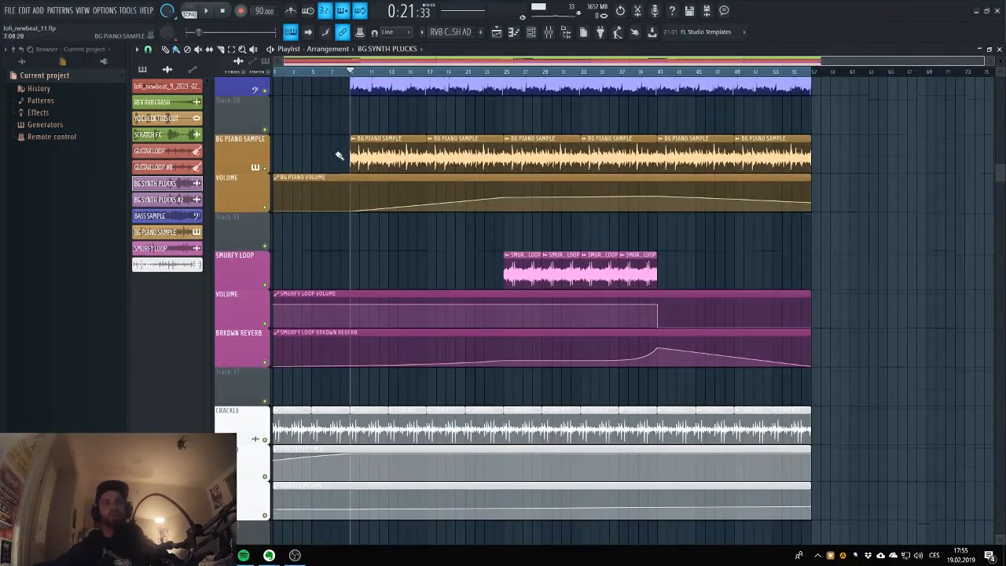
scroll(339, 157, "up", 4)
scroll(345, 181, "down", 3)
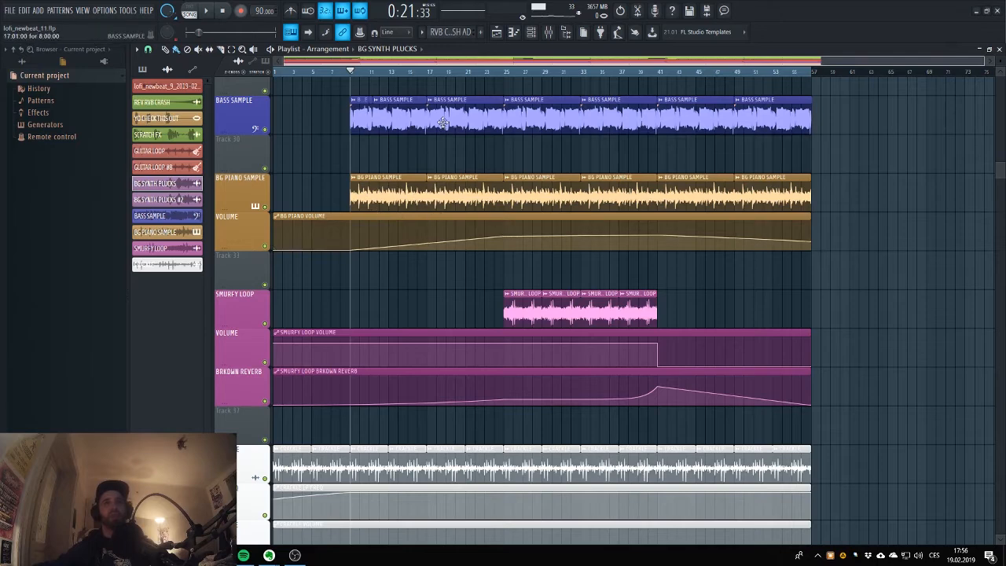
scroll(484, 193, "right", 3)
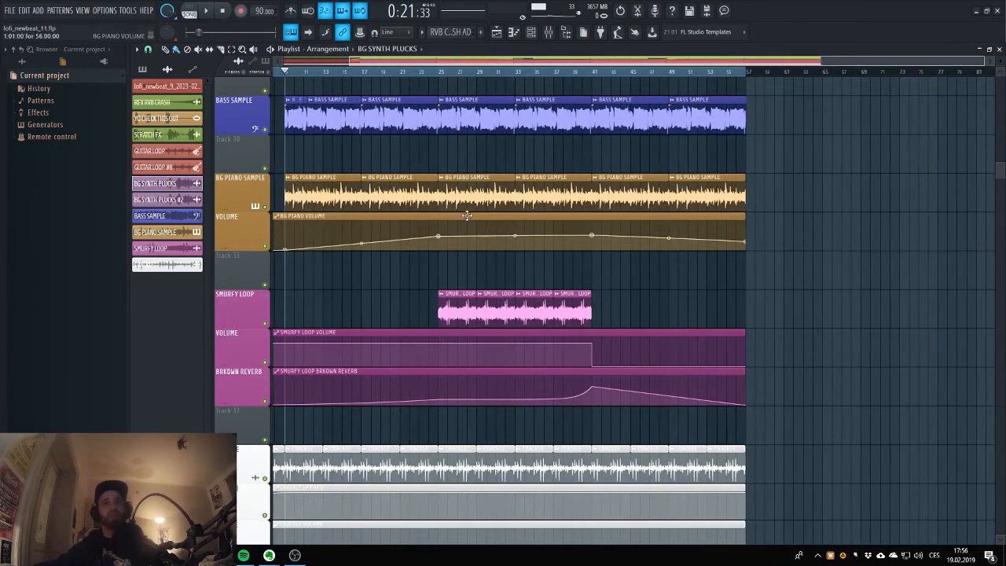
scroll(498, 69, "left", 3)
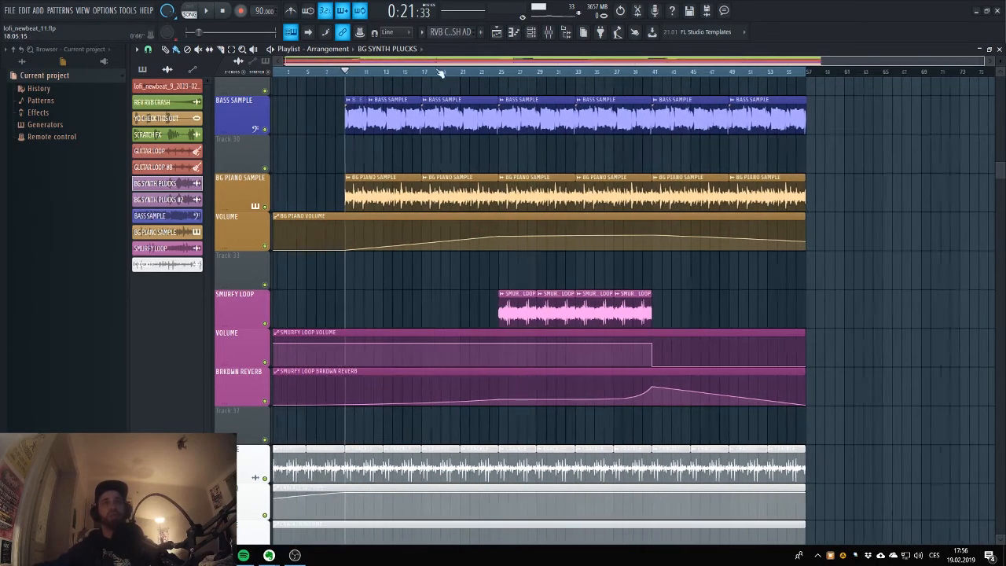
left_click(503, 71)
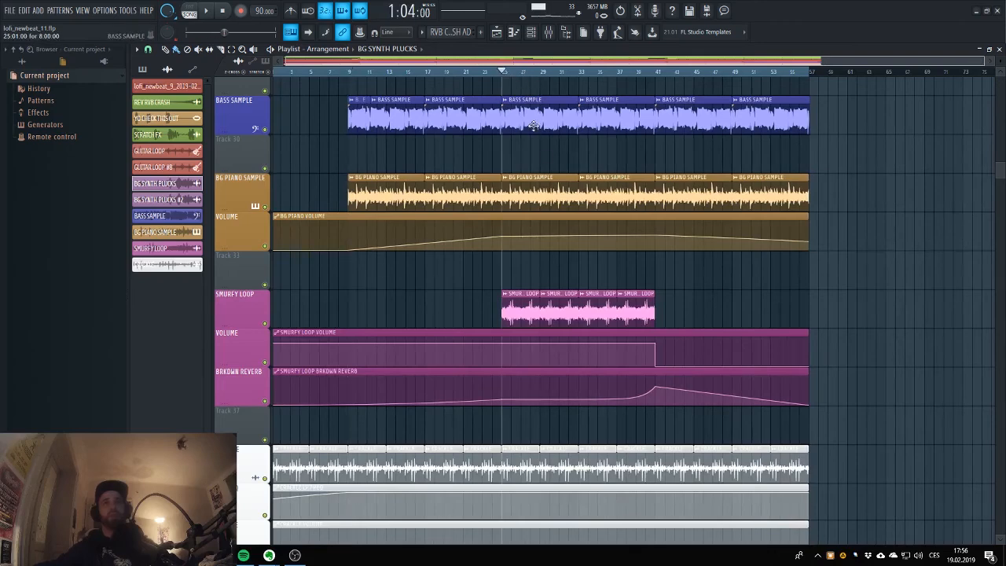
double_click(528, 191)
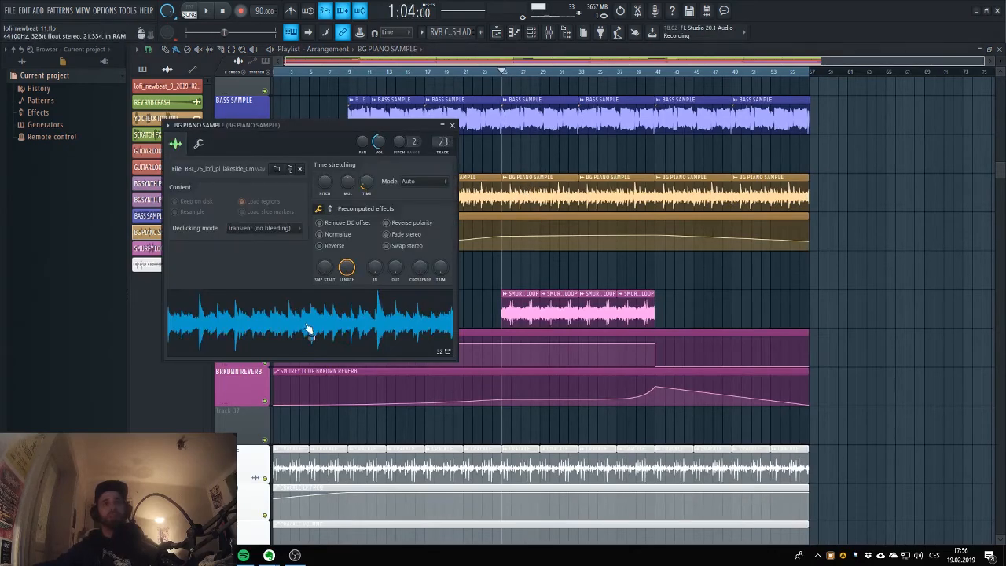
Stop playback, and in the mixer mute BG SYNTH PLUCKS and unmute BG PIANO SAMPLE.
left_click(549, 31)
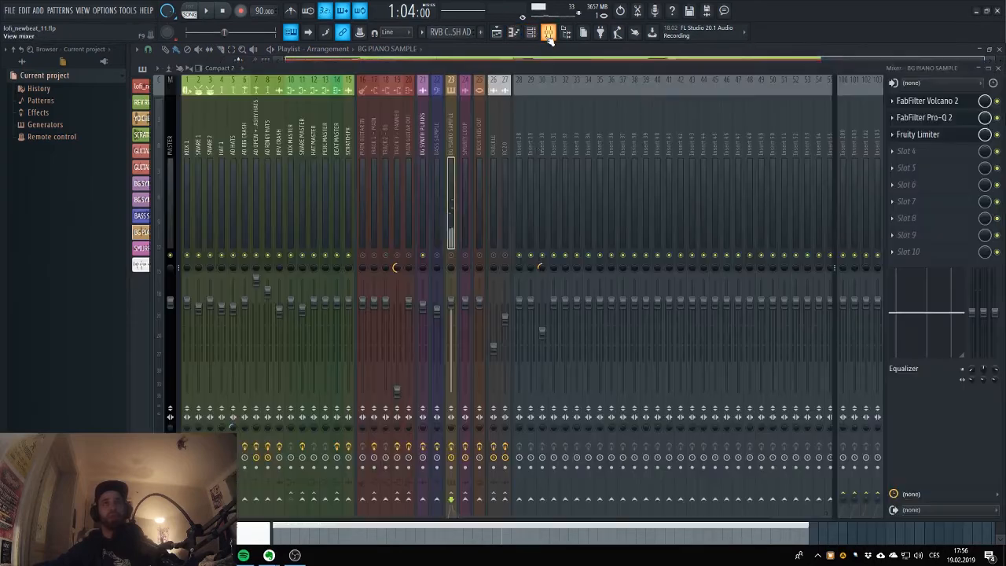
left_click(224, 12)
left_click(423, 256)
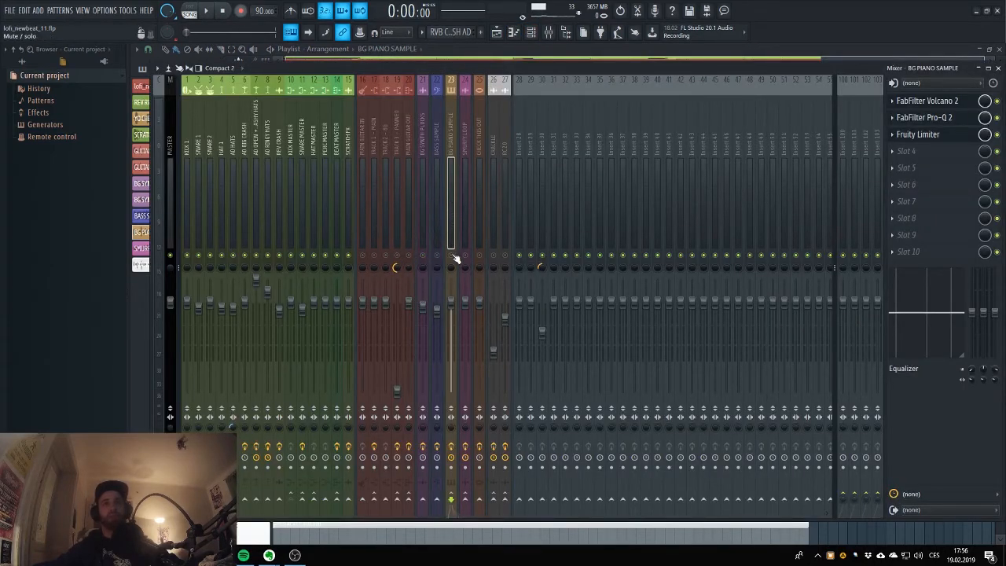
left_click(451, 255)
left_click(496, 32)
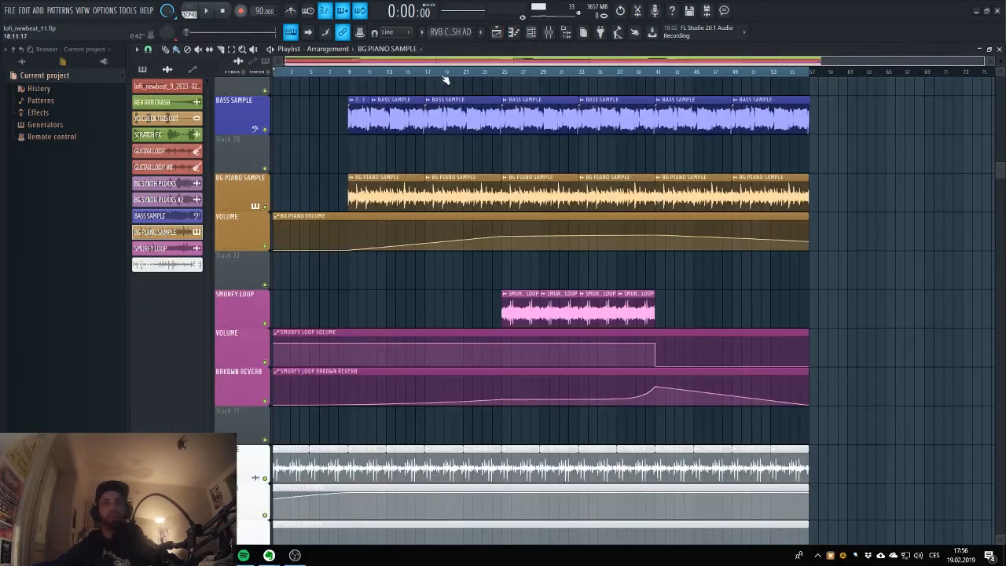
Move the playback position to bar 25, check the BG PIANO SAMPLE clip's channel settings again, and stop playback.
left_click(504, 73)
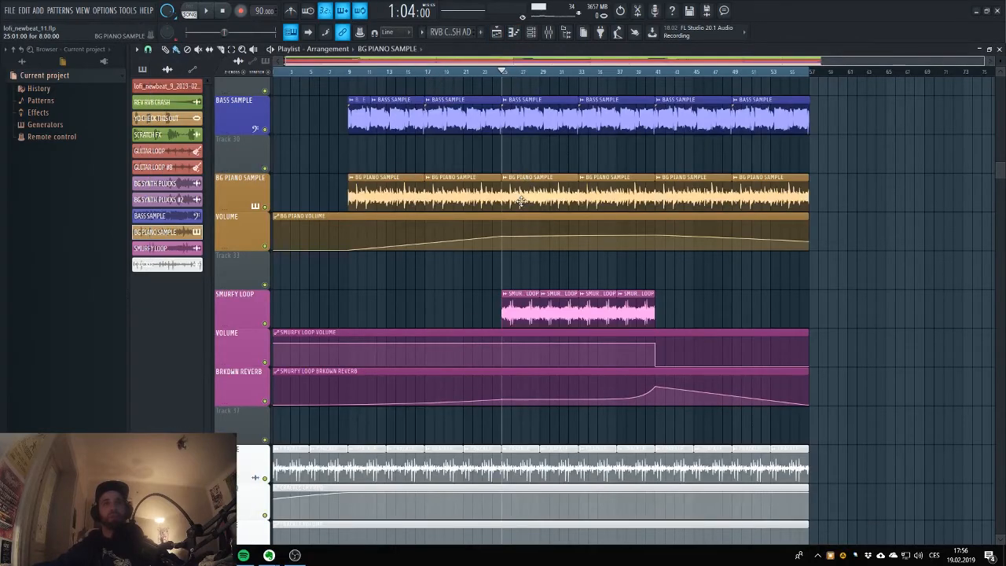
double_click(520, 200)
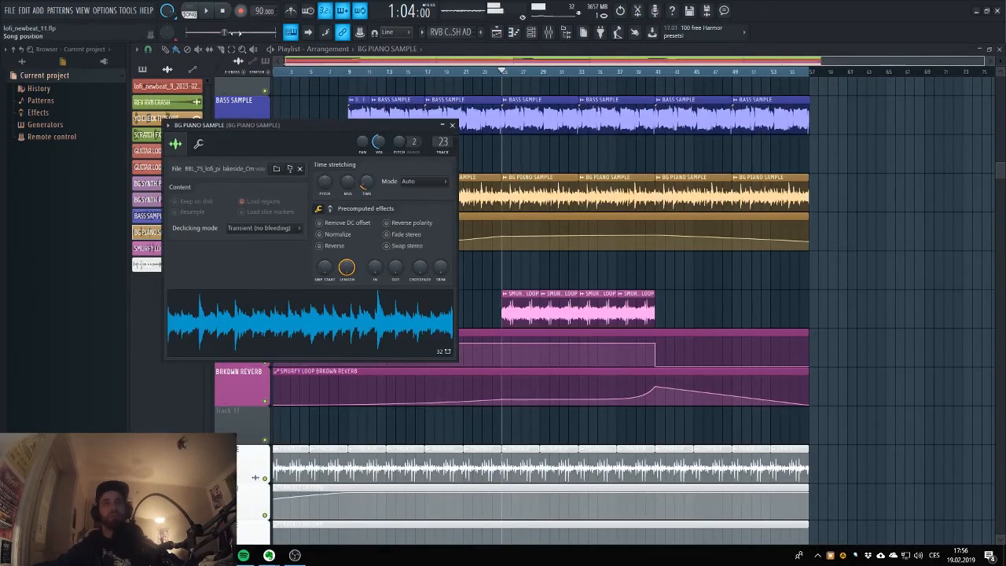
left_click(223, 12)
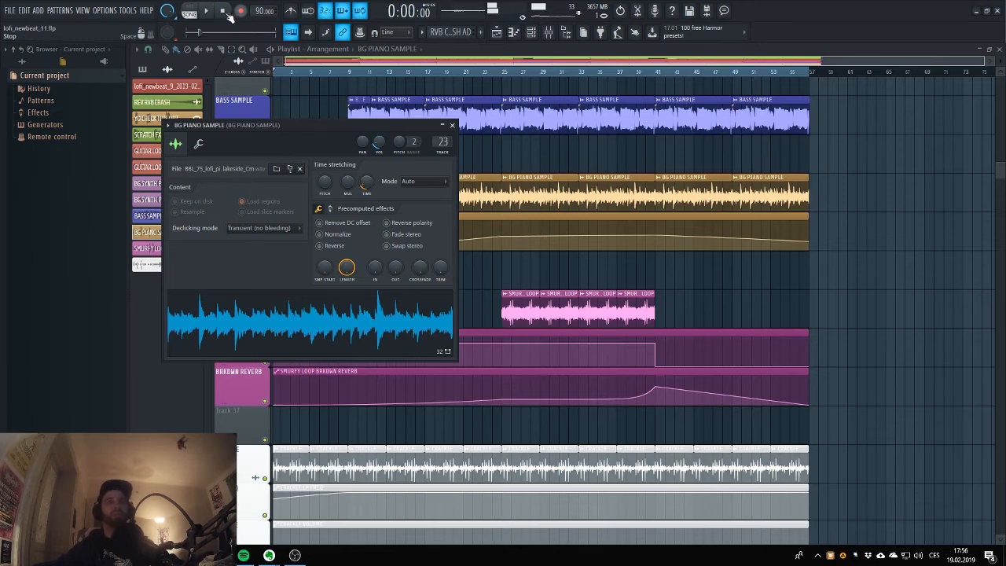
Close the BG PIANO SAMPLE channel settings and examine the BG PIANO VOLUME automation against the other tracks in the arrangement.
key("Escape")
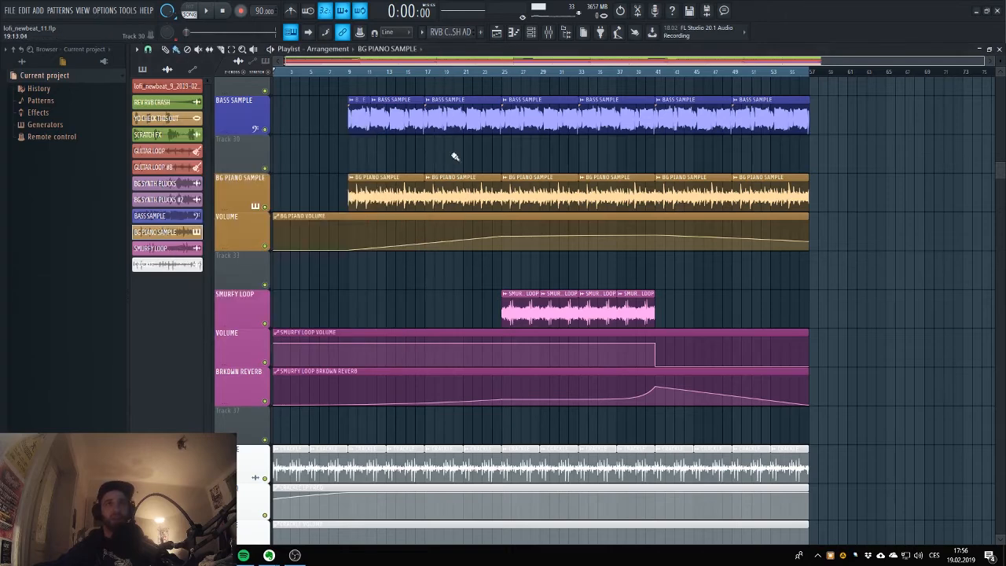
scroll(416, 169, "up", 2)
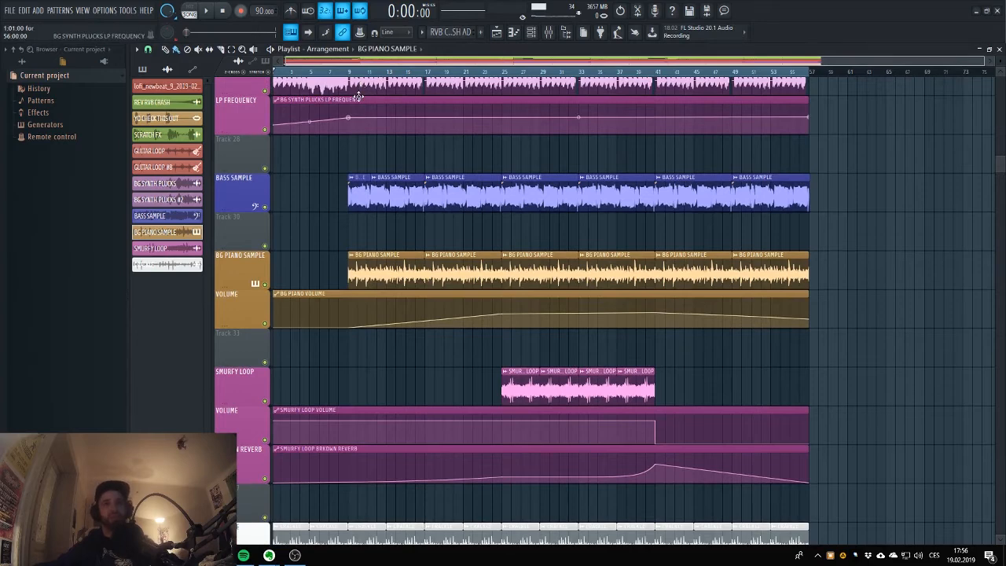
left_click_drag(393, 67, 377, 67)
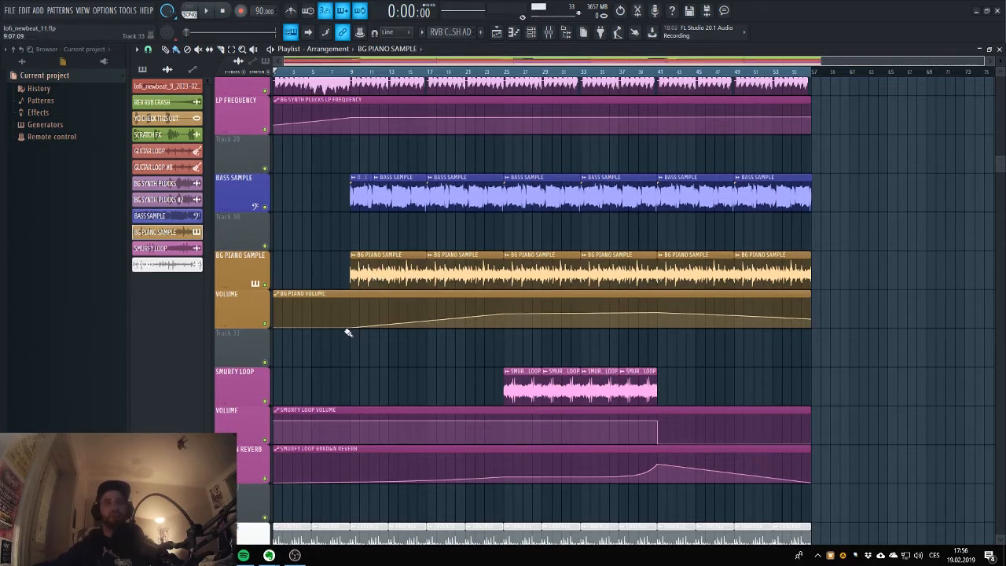
left_click_drag(350, 326, 367, 327)
scroll(522, 312, "up", 10)
scroll(521, 256, "up", 4)
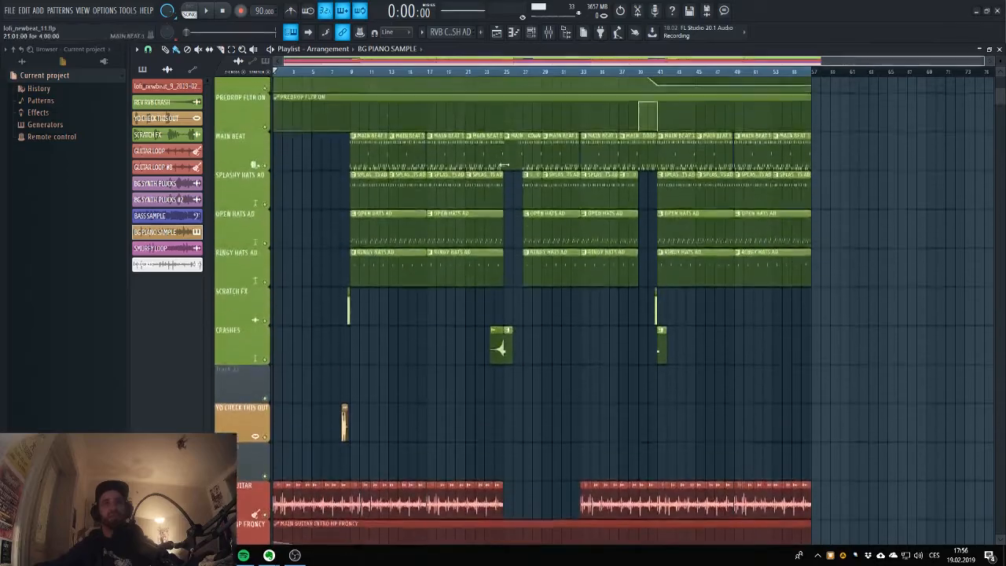
scroll(511, 236, "down", 15)
scroll(503, 206, "up", 6)
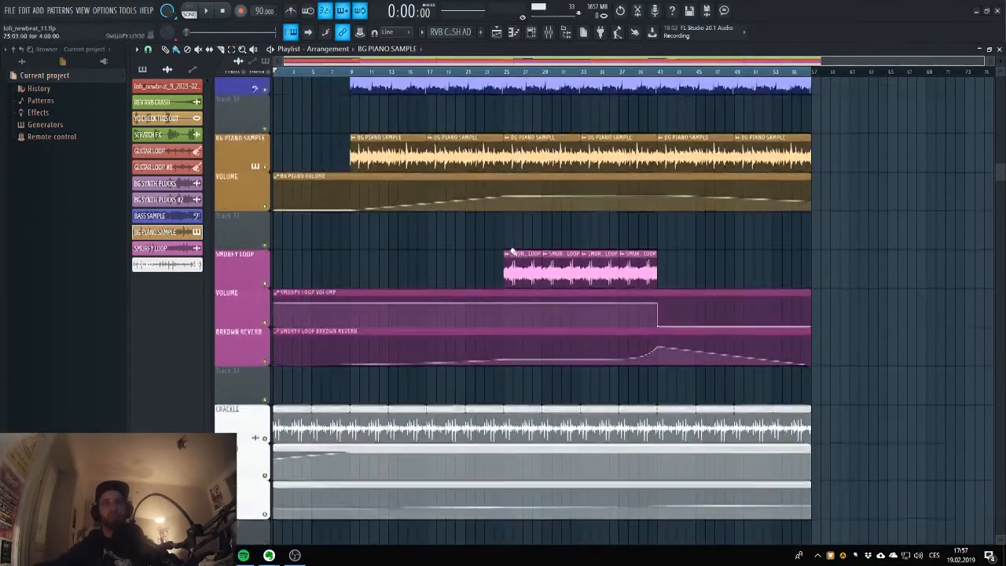
scroll(517, 238, "down", 4)
scroll(541, 301, "up", 4)
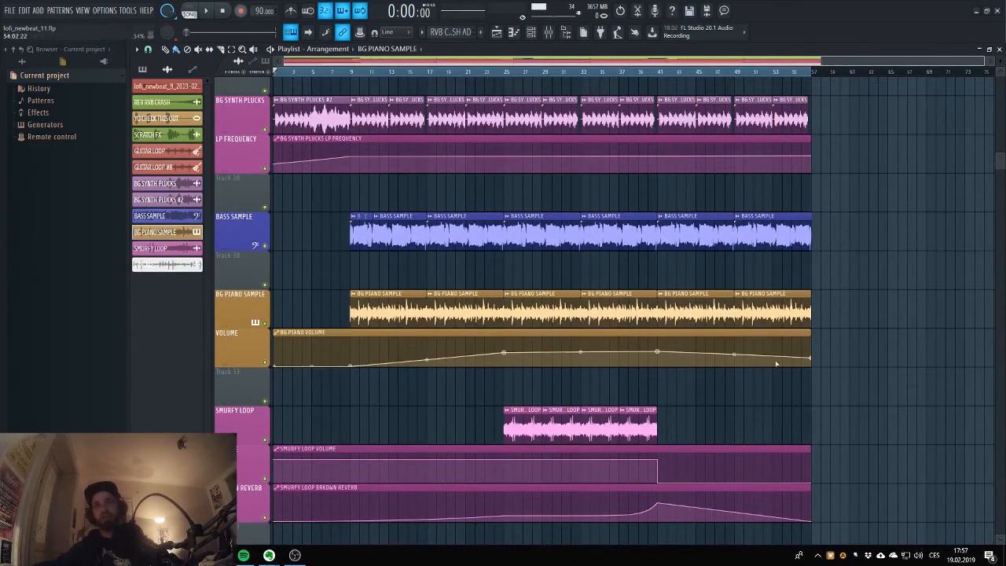
scroll(711, 320, "down", 1)
scroll(711, 319, "down", 1)
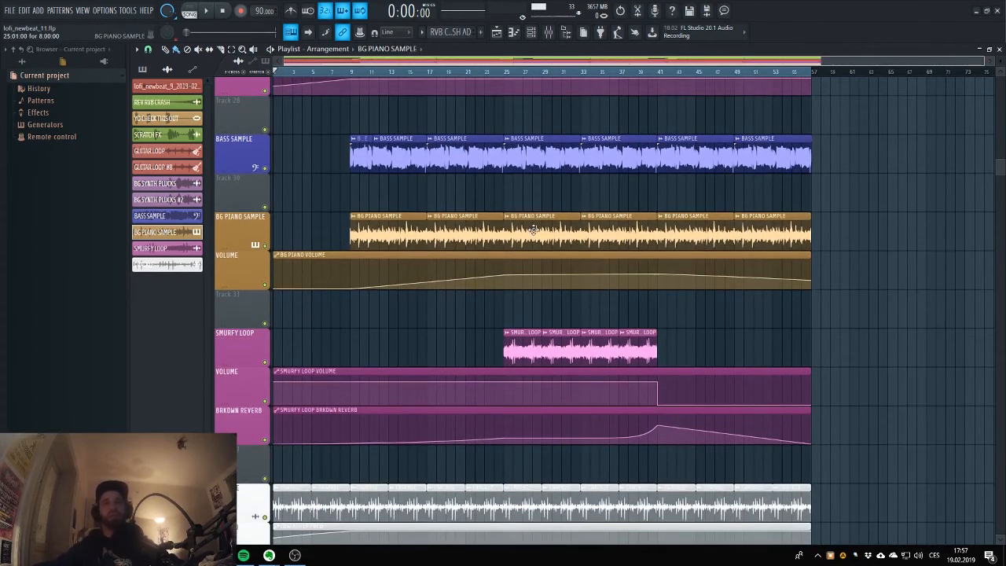
Set the playback position to bar 25 and briefly audition the arrangement from there.
left_click(507, 73)
key("space")
key("space")
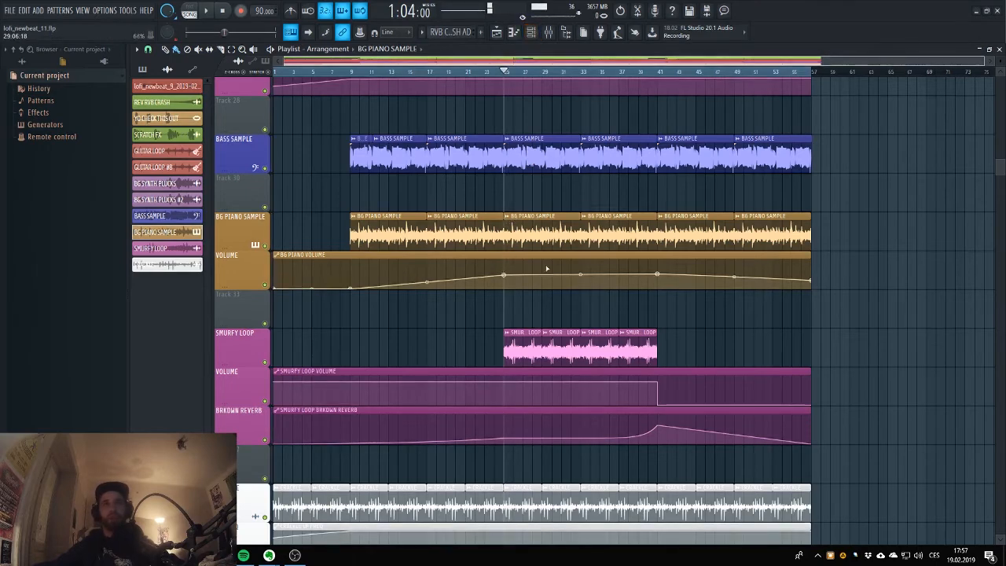
Examine the FabFilter Volcano 2, FabFilter Pro-Q 2 and Fruity Limiter settings on the BG PIANO SAMPLE mixer track.
left_click(385, 212)
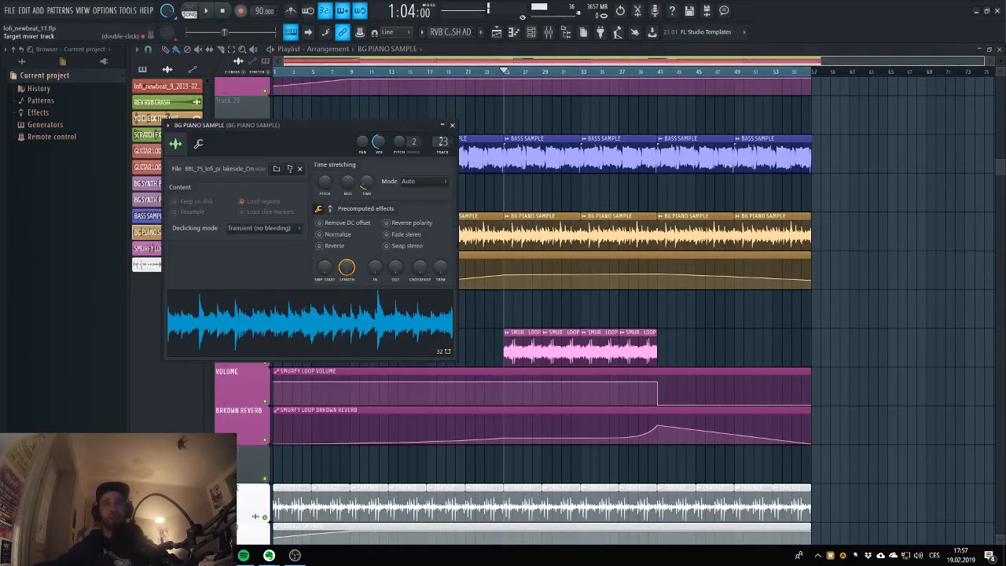
left_click(440, 151)
left_click(961, 115)
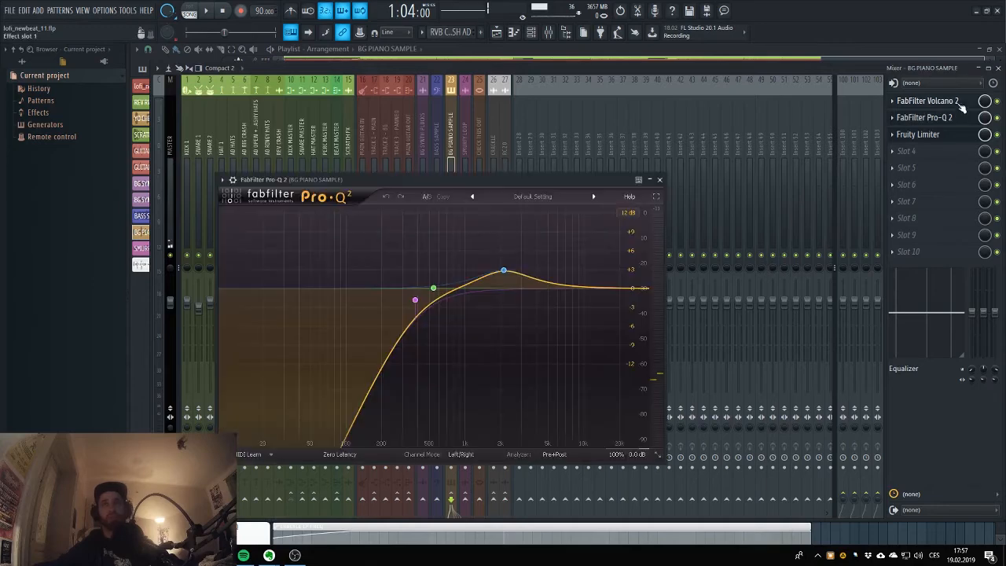
left_click(961, 104)
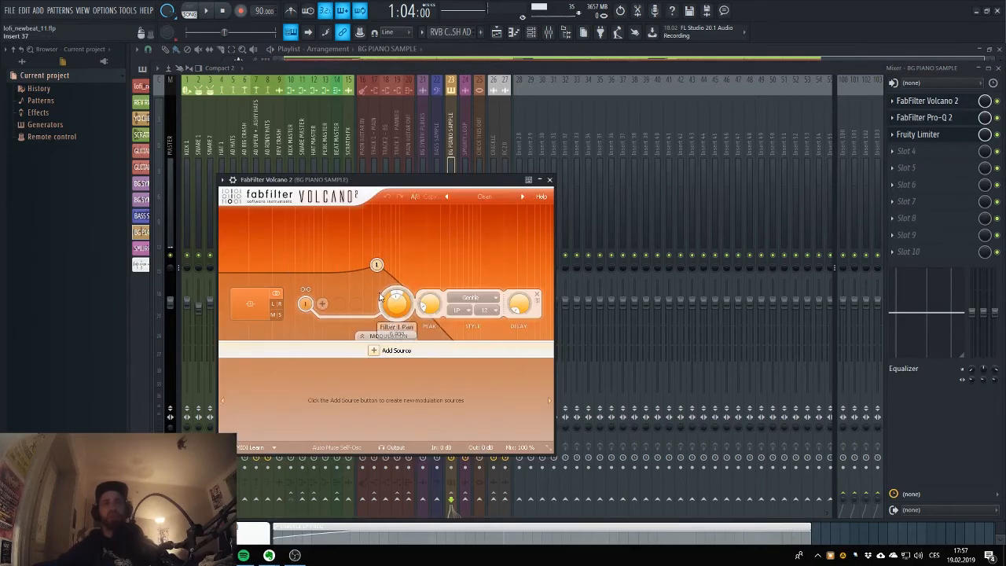
left_click(900, 136)
left_click(925, 117)
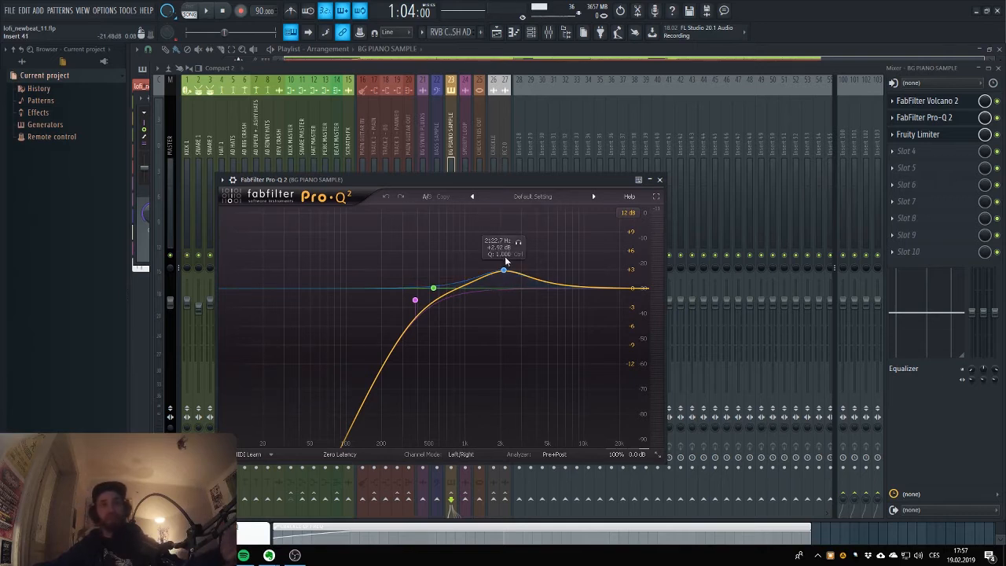
left_click(959, 101)
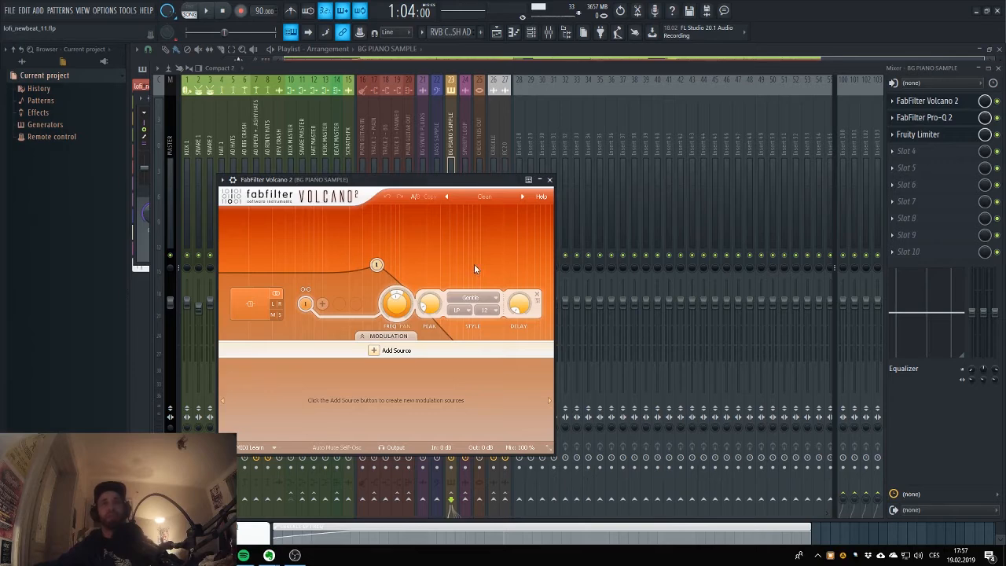
left_click(929, 133)
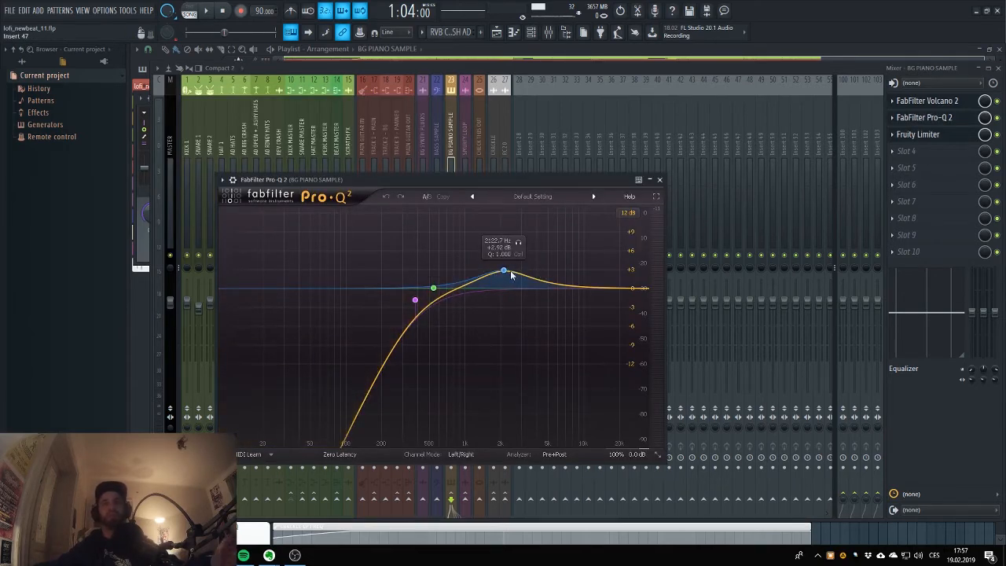
left_click(955, 128)
left_click(960, 123)
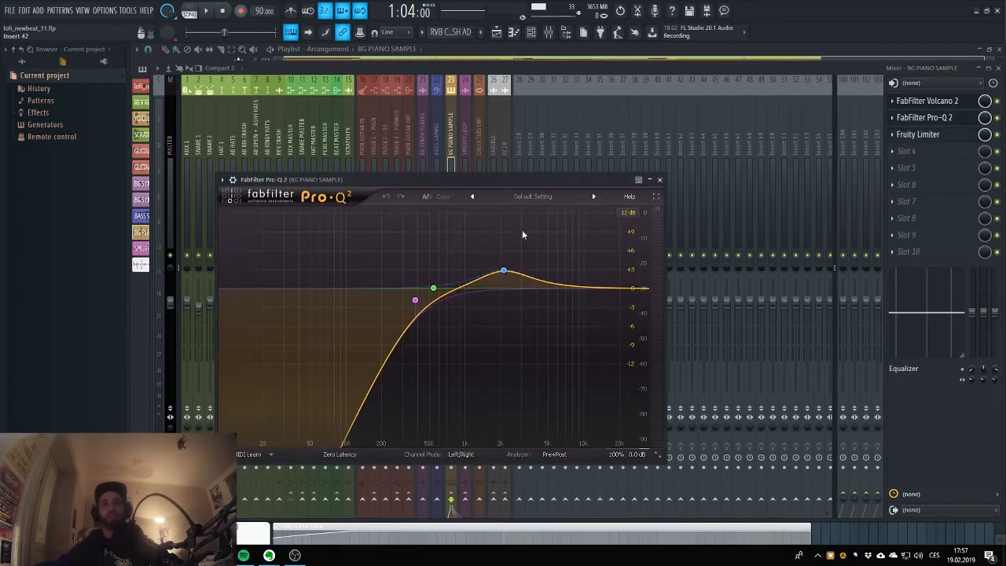
left_click(937, 123)
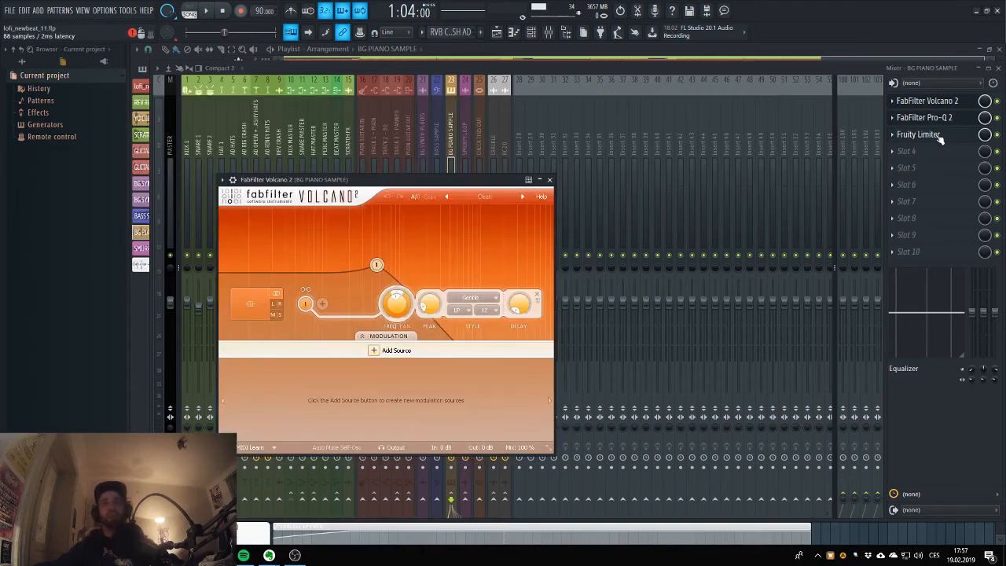
left_click(916, 134)
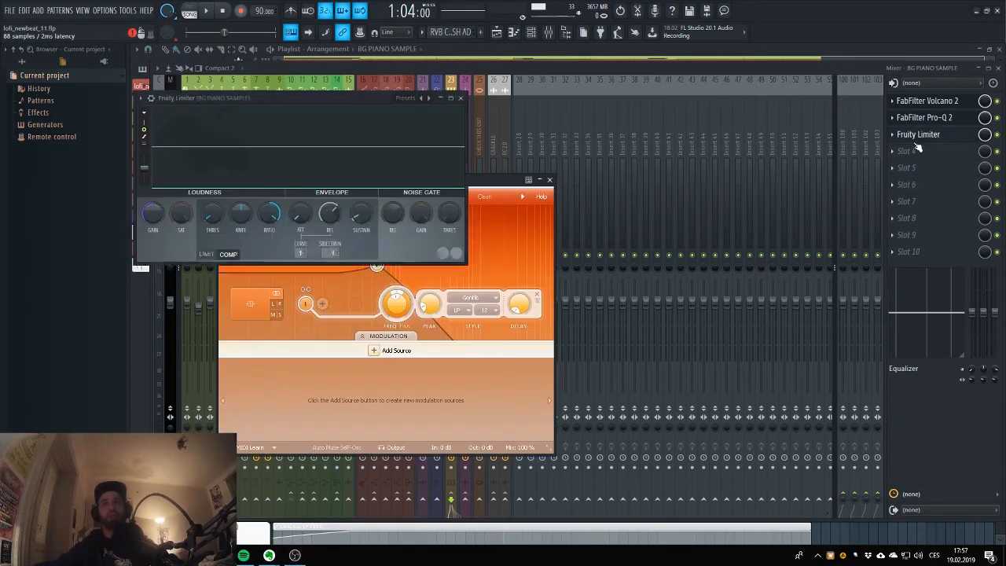
left_click(563, 72)
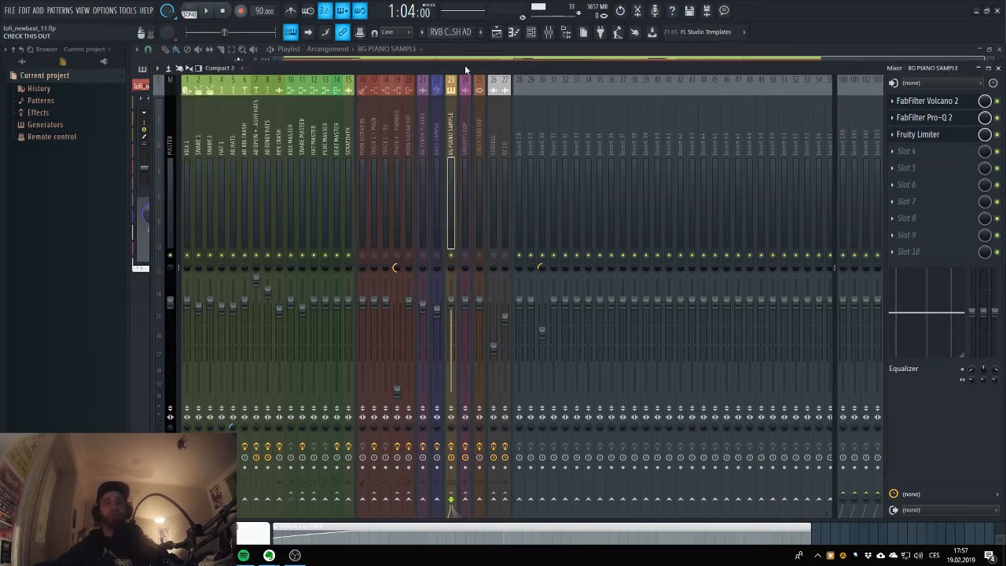
Return to the playlist, audition the arrangement from bar 25 and again from bar 29, and stop playback.
left_click(496, 32)
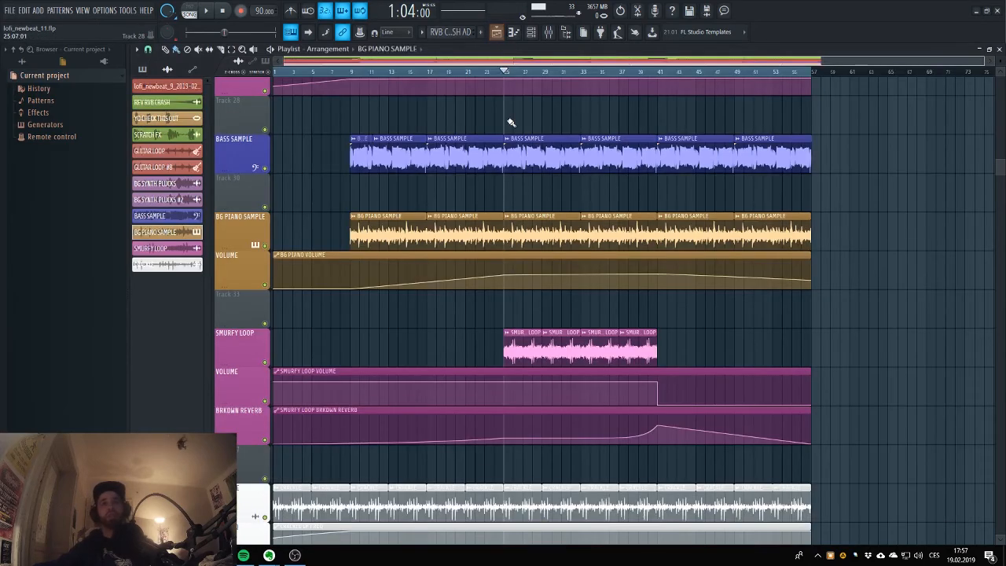
key("space")
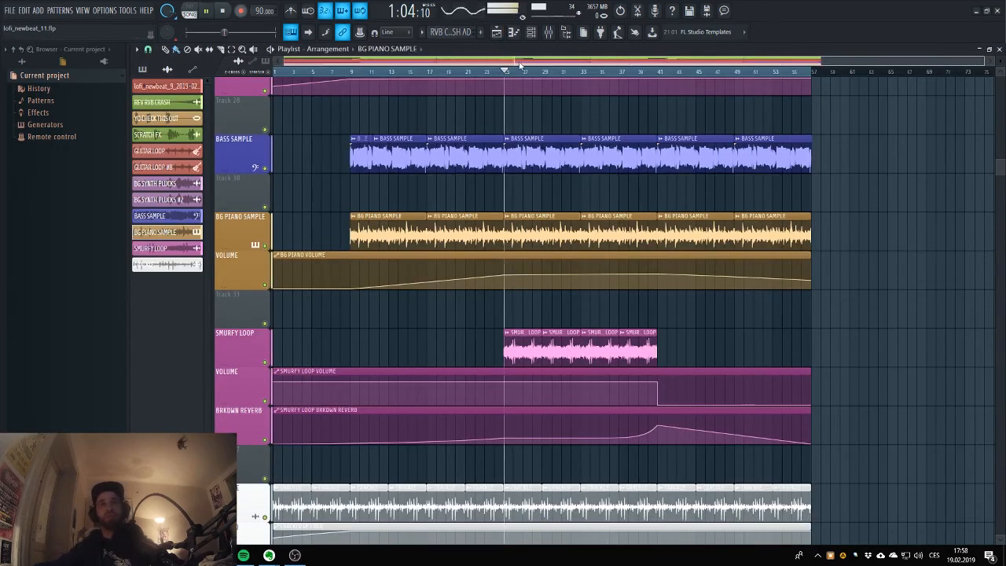
left_click(545, 74)
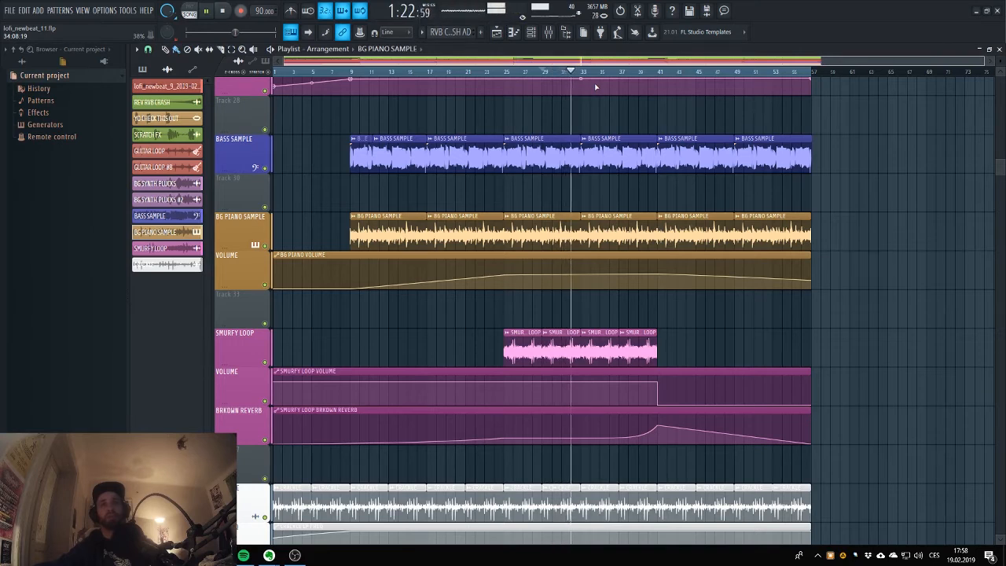
key("space")
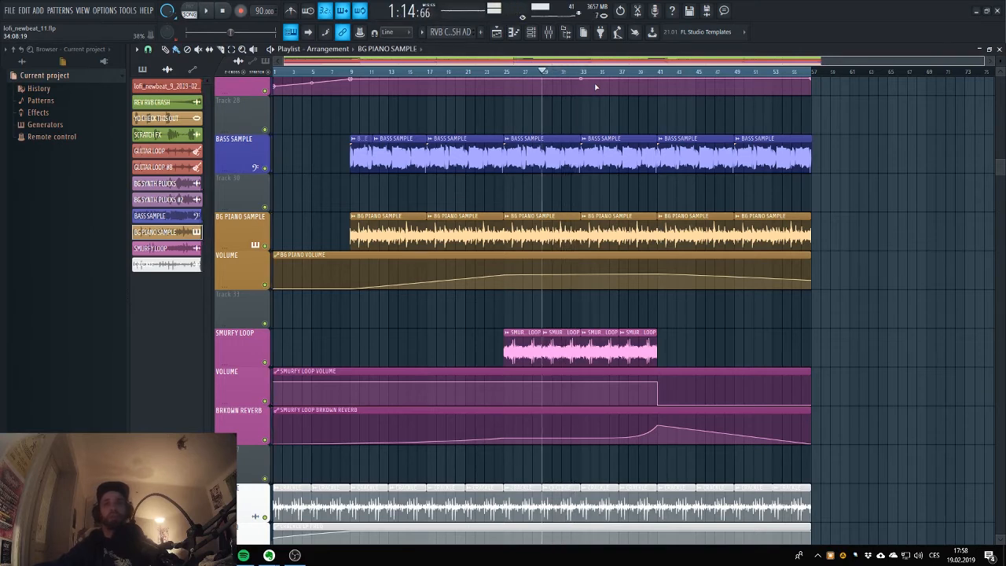
Move the playback position back to bar 25 and open the SMURFY LOOP clip's channel settings.
scroll(591, 169, "down", 3)
scroll(591, 159, "up", 5)
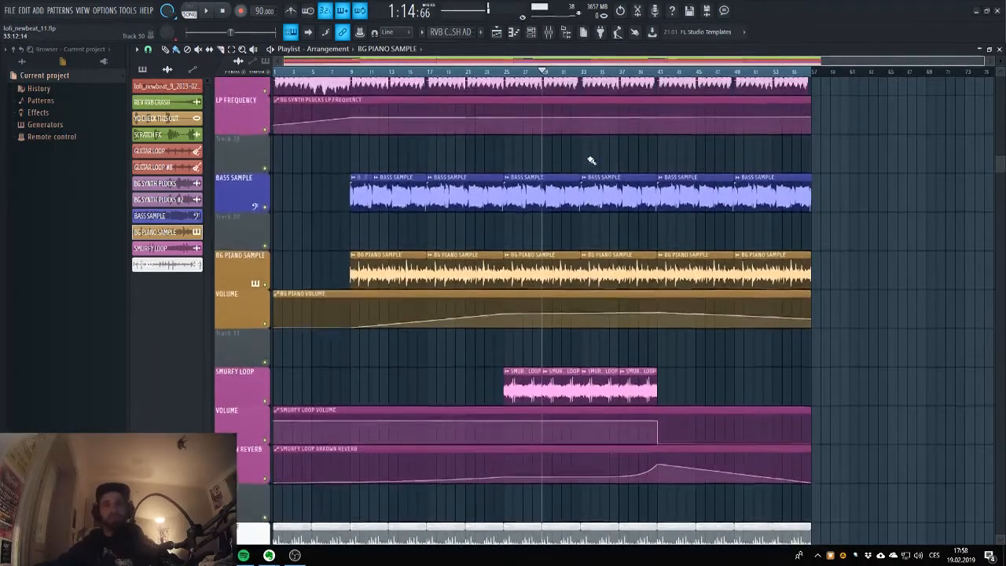
scroll(589, 160, "down", 8)
left_click(504, 72)
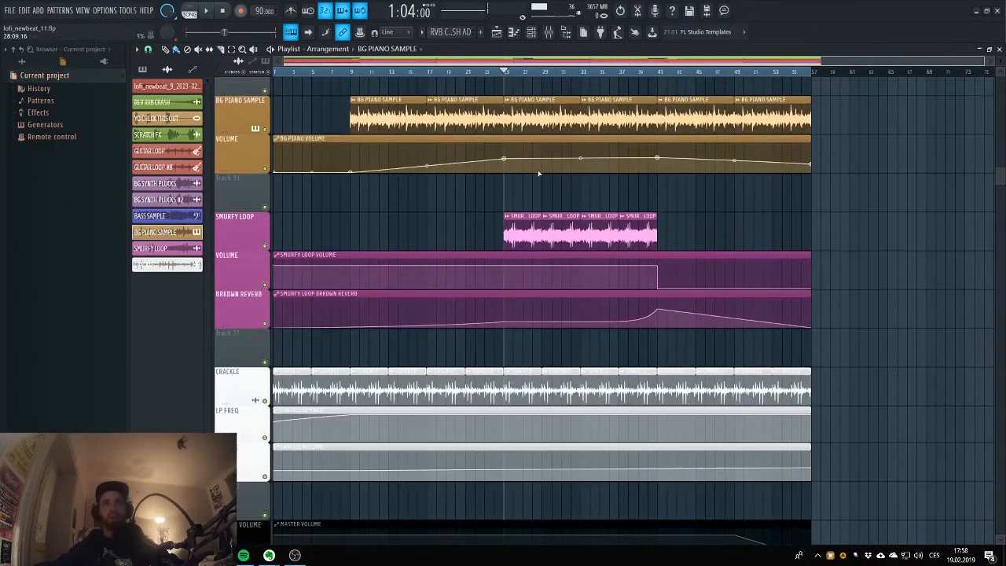
scroll(595, 118, "up", 10)
scroll(503, 236, "down", 8)
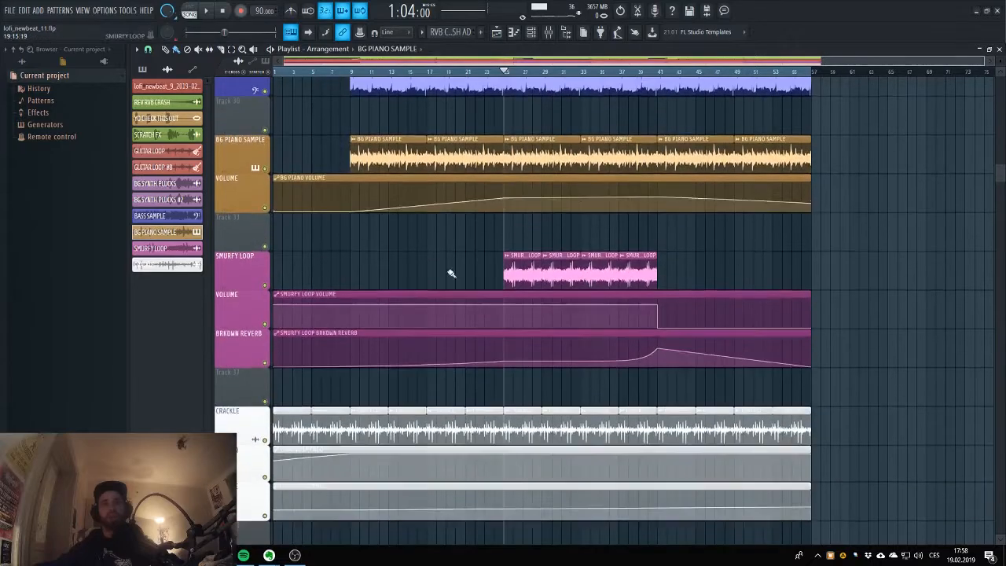
double_click(520, 270)
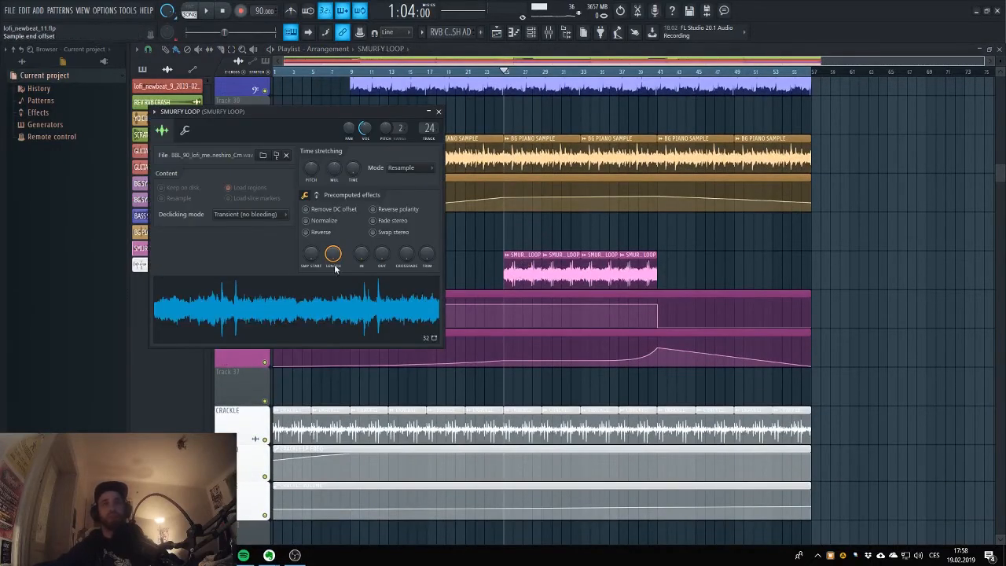
Check the SMURFY LOOP mixer track and the clip's channel settings, stop playback and return the playback position to bar 25.
left_click(548, 32)
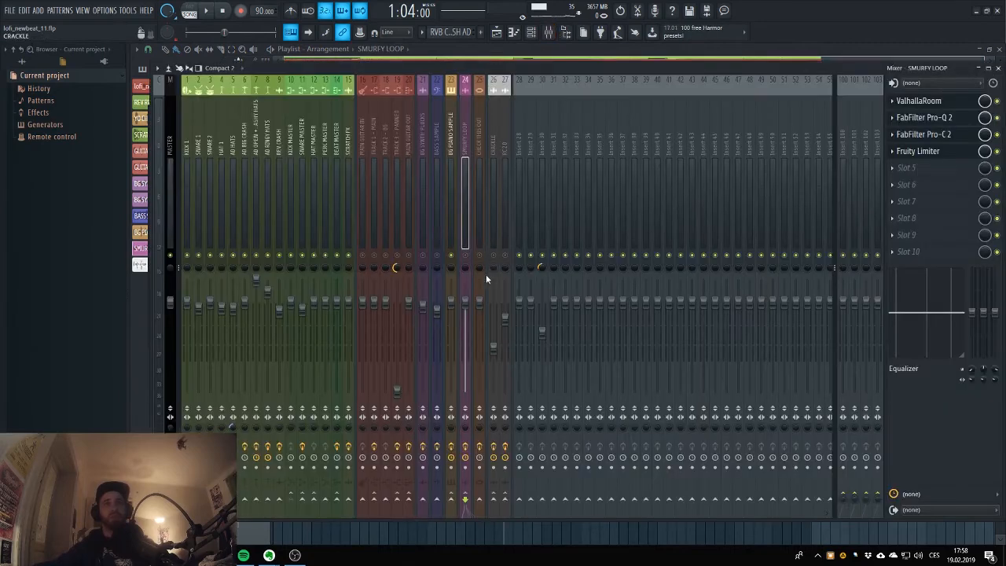
left_click(496, 31)
double_click(542, 263)
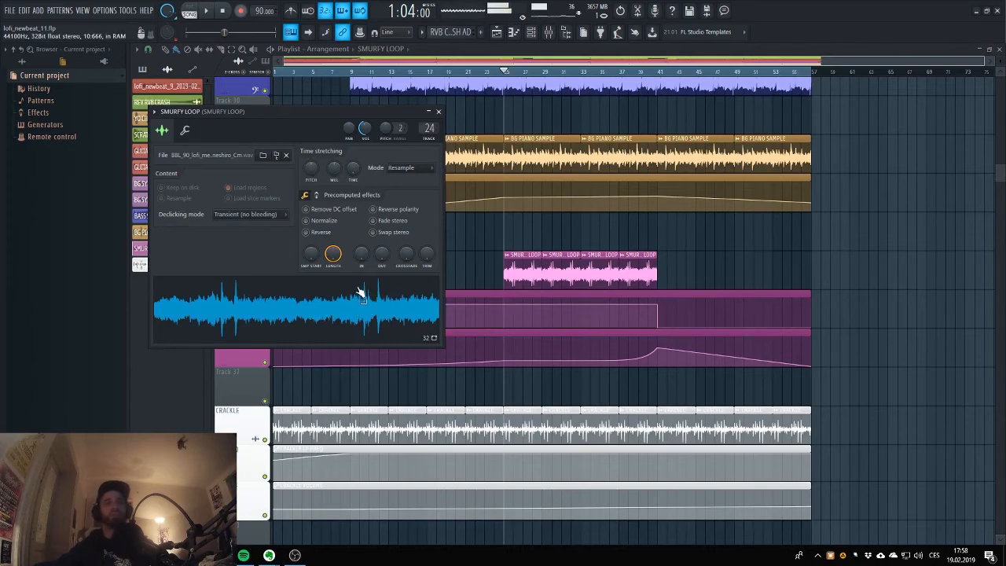
left_click(224, 11)
left_click(501, 72)
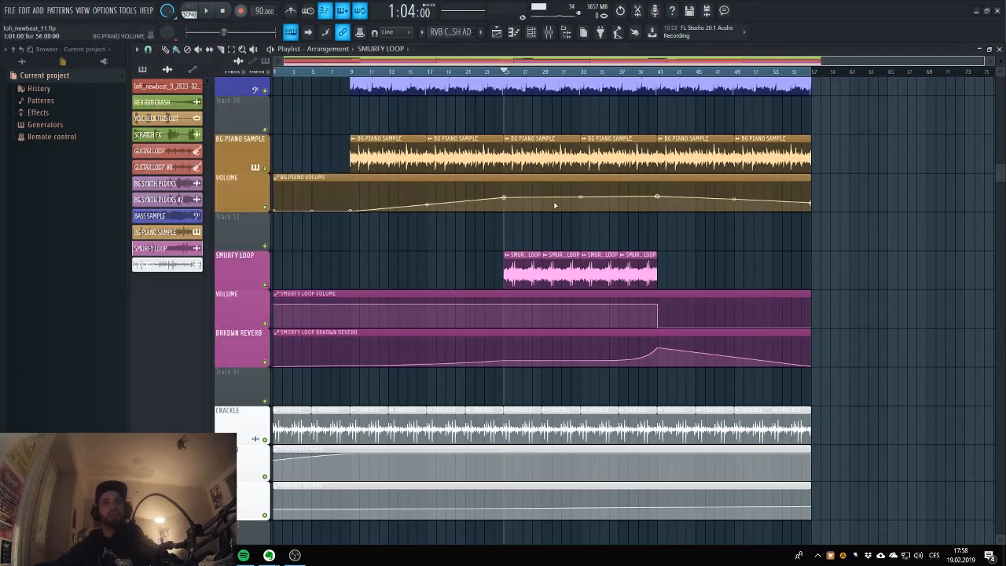
Examine the SMURFY LOOP clips with their volume and breakdown reverb automation in the playlist up to the end of the arrangement.
scroll(490, 406, "up", 5)
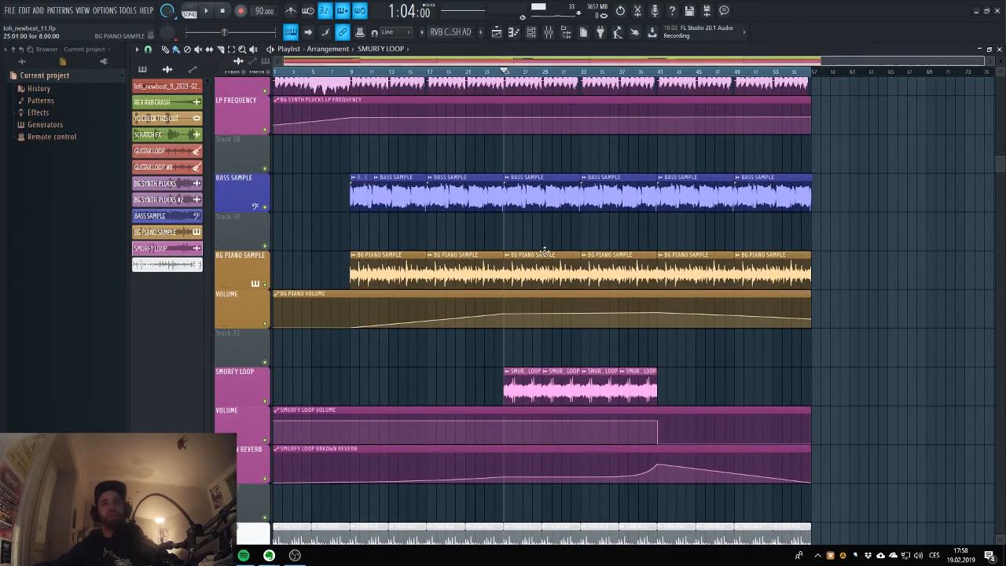
scroll(535, 260, "down", 5)
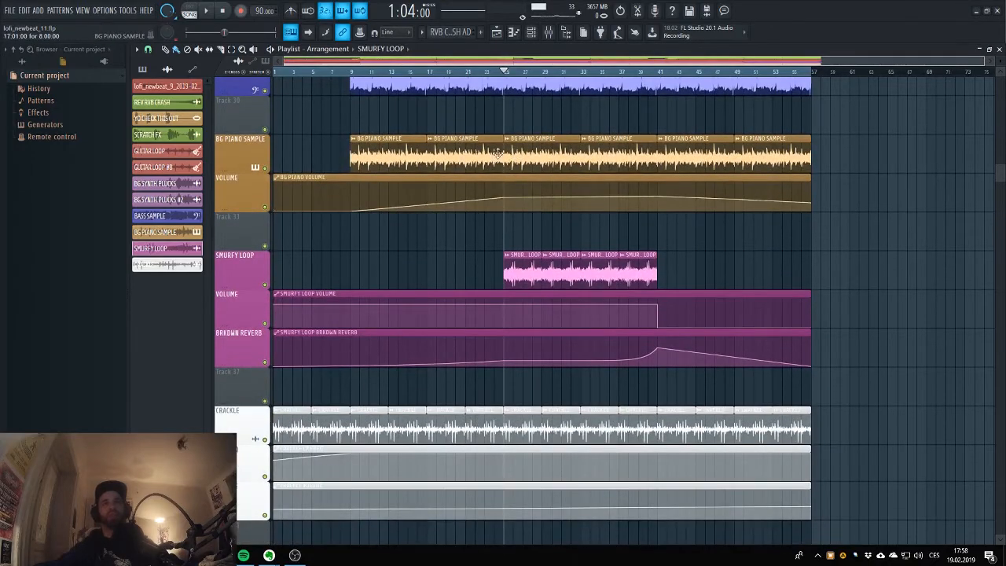
scroll(597, 205, "down", 2)
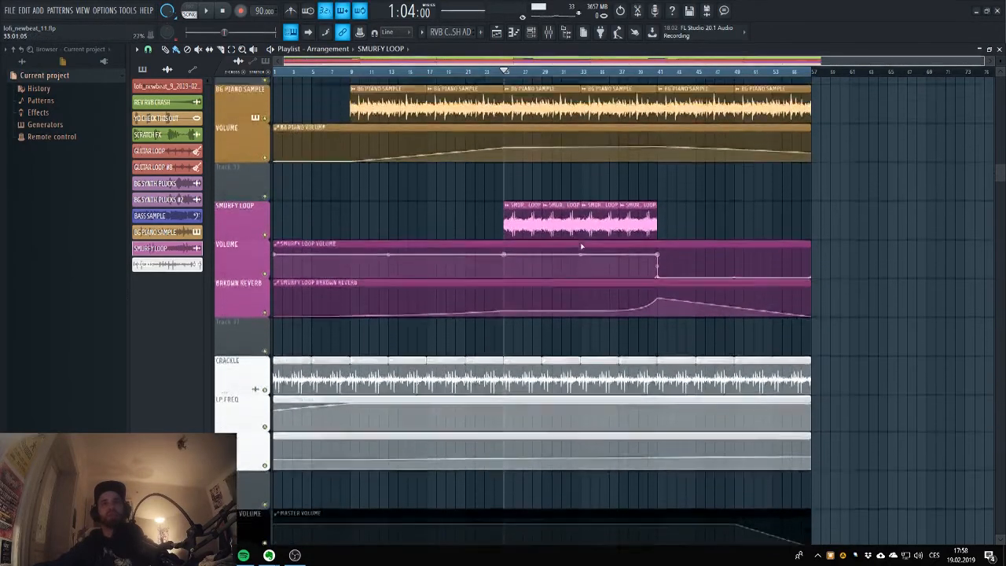
scroll(584, 245, "up", 2)
scroll(583, 245, "down", 3)
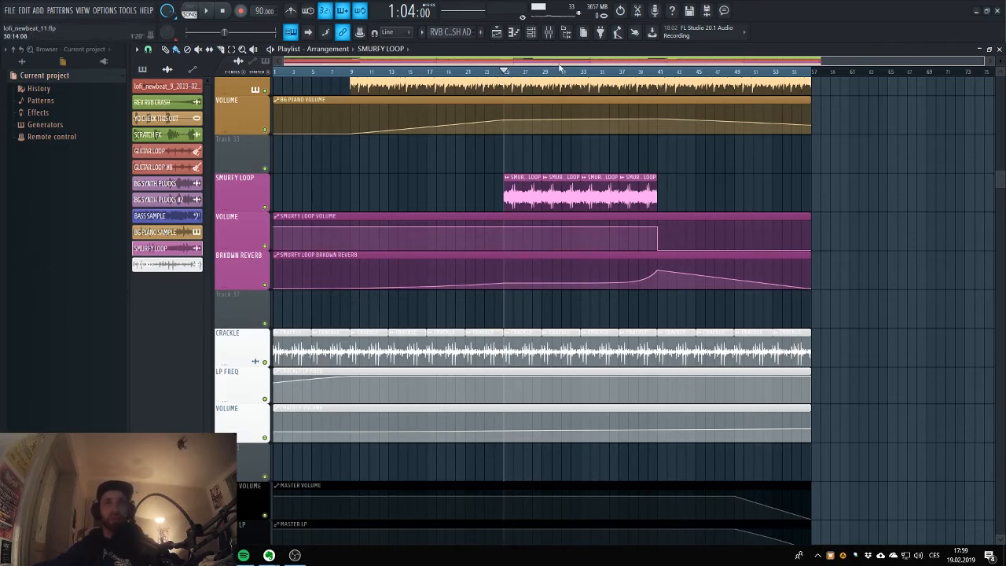
scroll(561, 67, "down", 2)
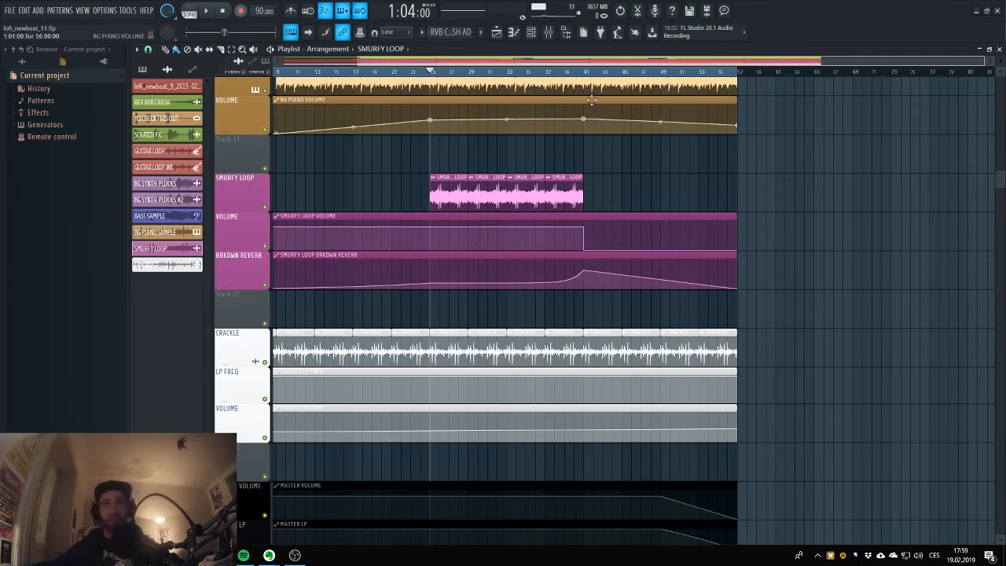
scroll(550, 173, "right", 3)
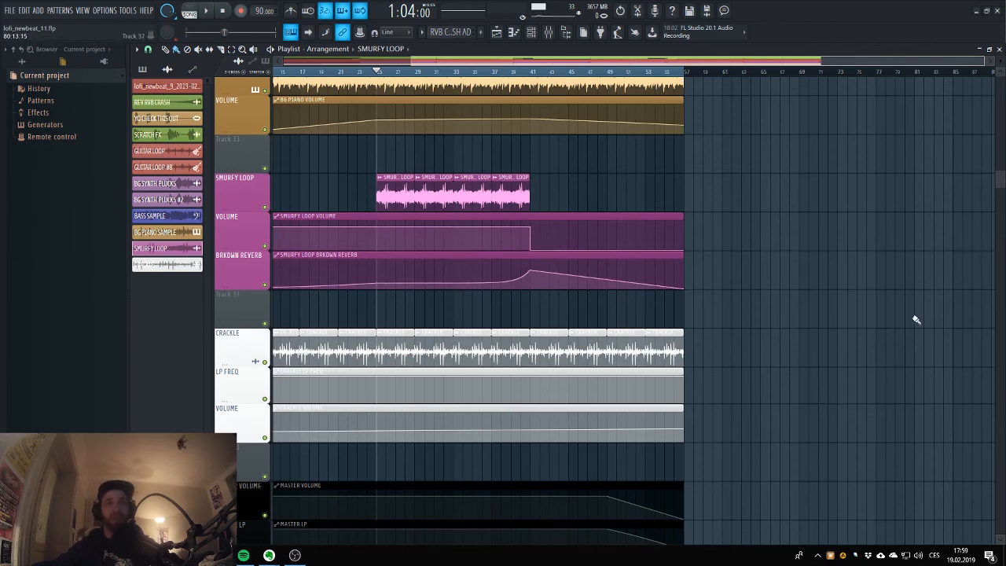
Audition the arrangement from bar 37 past the end of the SMURFY LOOP clips and stop playback.
left_click(497, 74)
key("space")
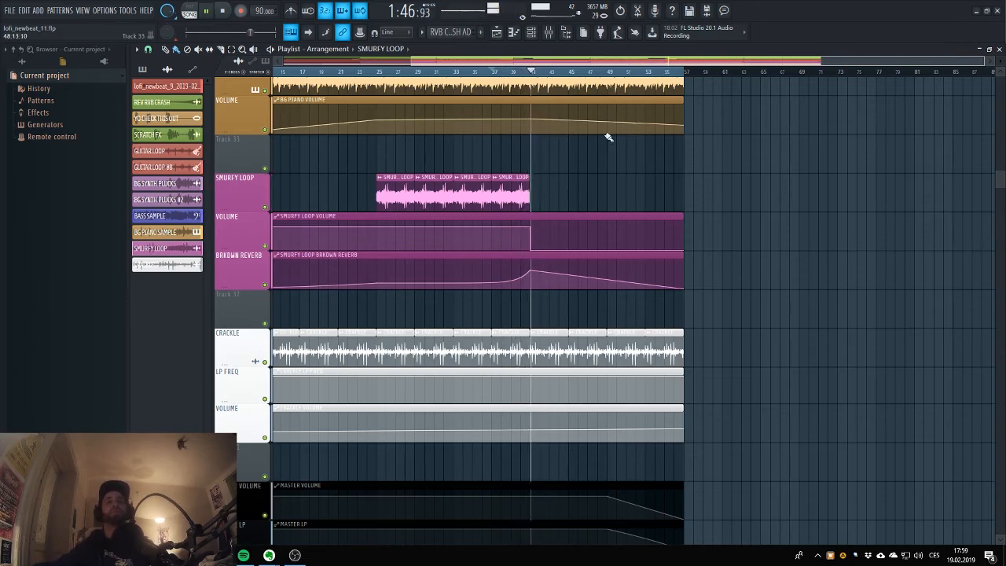
left_click(223, 11)
Bring the CRACKLE track into view from bar 1 in the playlist and open its first clip's channel settings.
scroll(444, 196, "down", 3)
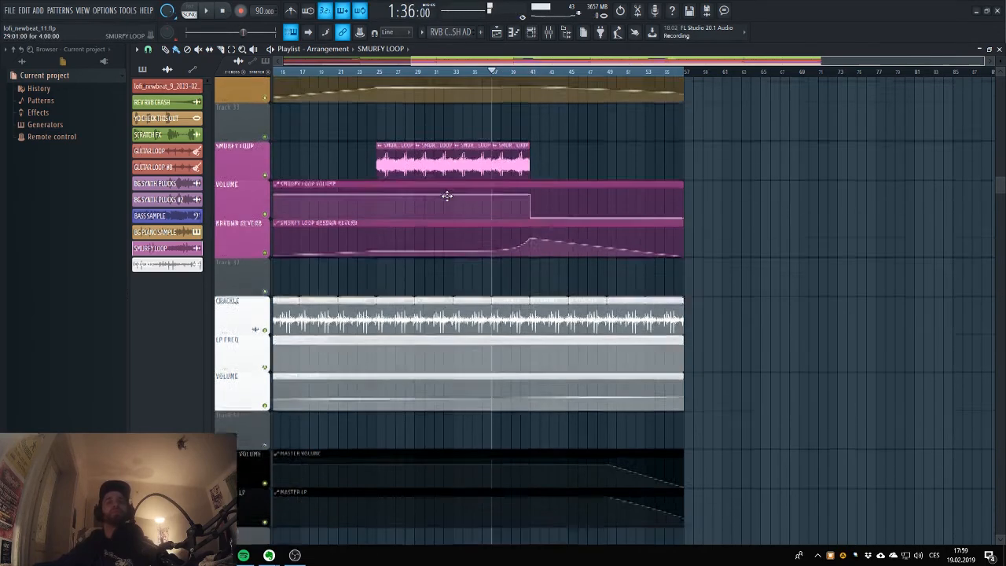
left_click_drag(510, 64, 407, 65)
scroll(651, 171, "up", 3)
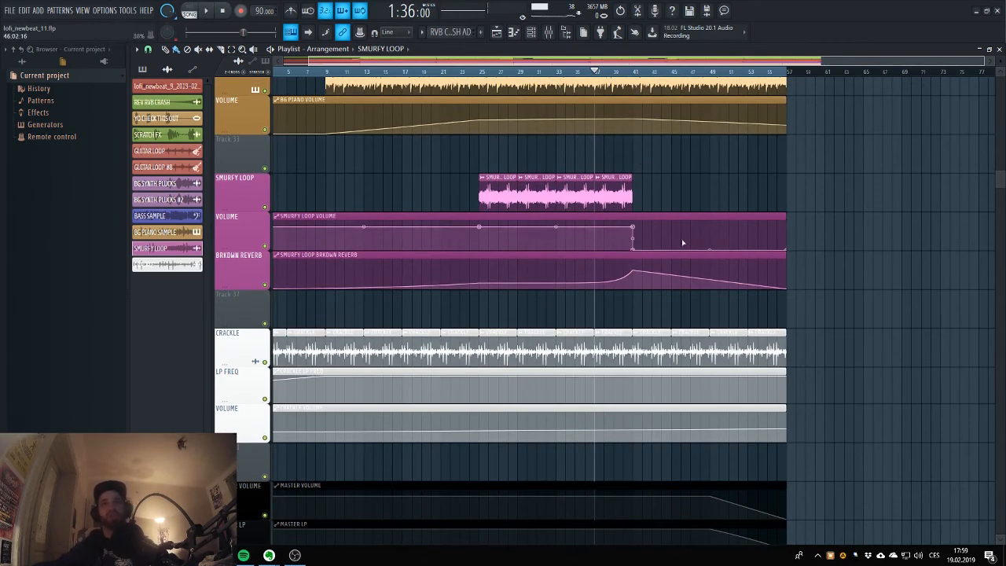
scroll(485, 224, "down", 2)
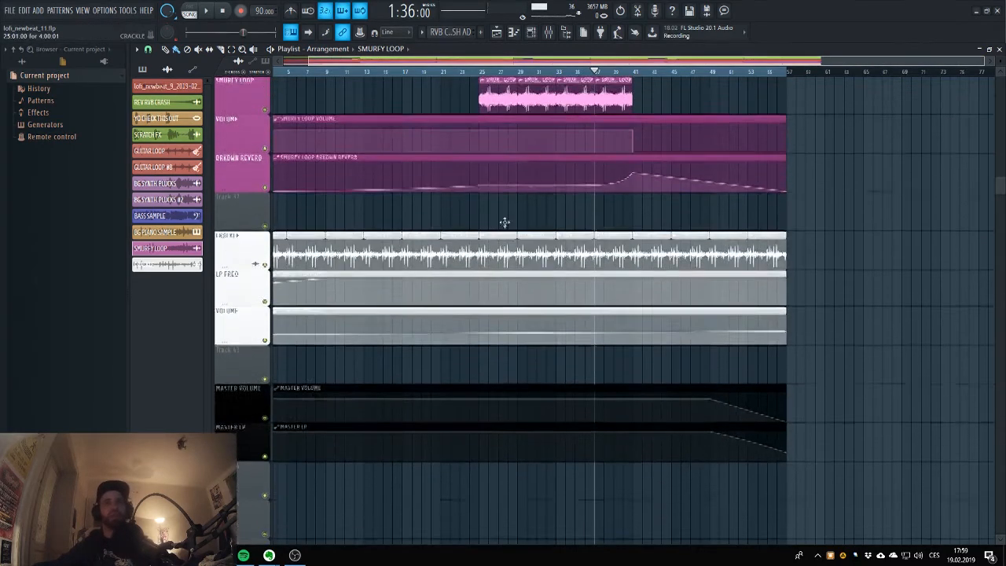
left_click_drag(489, 62, 434, 66)
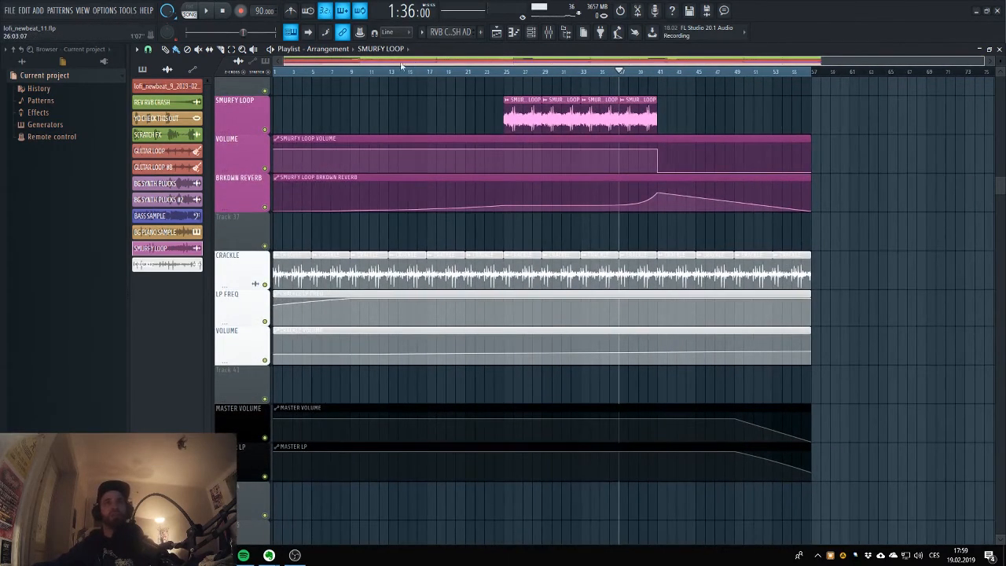
scroll(468, 276, "down", 2)
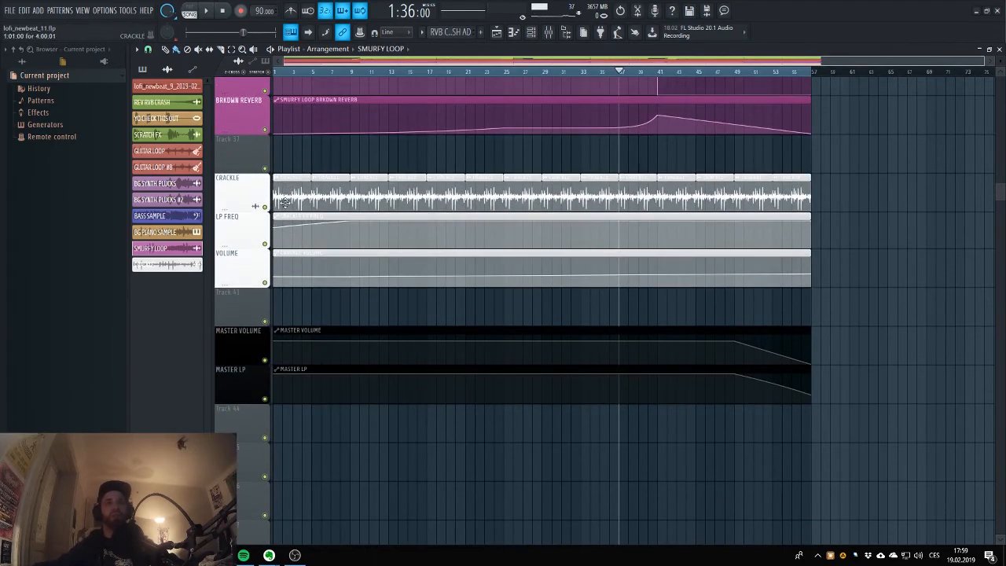
double_click(285, 202)
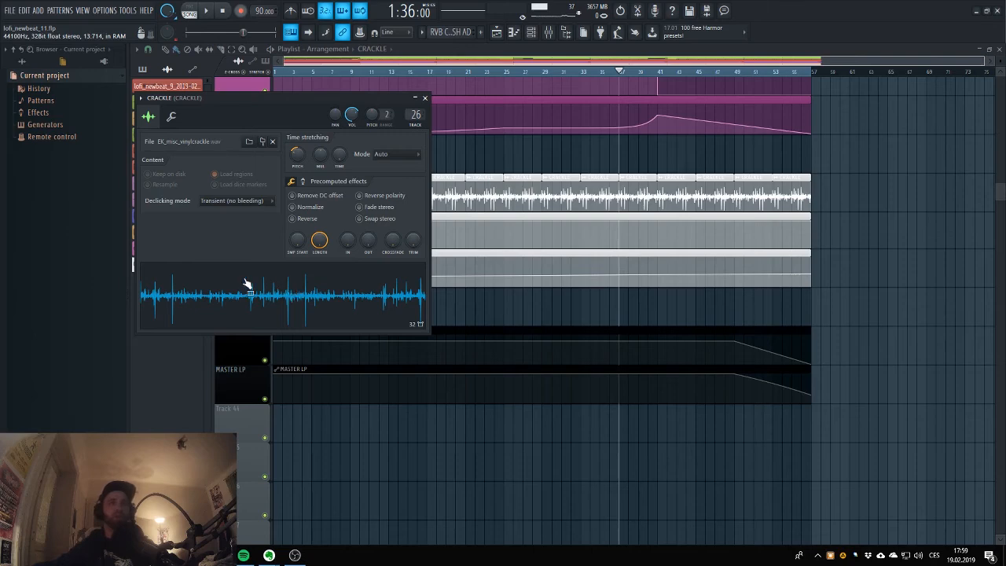
Check the CRACKLE mixer track, reset the playback position to the song start and return to the playlist.
left_click(549, 32)
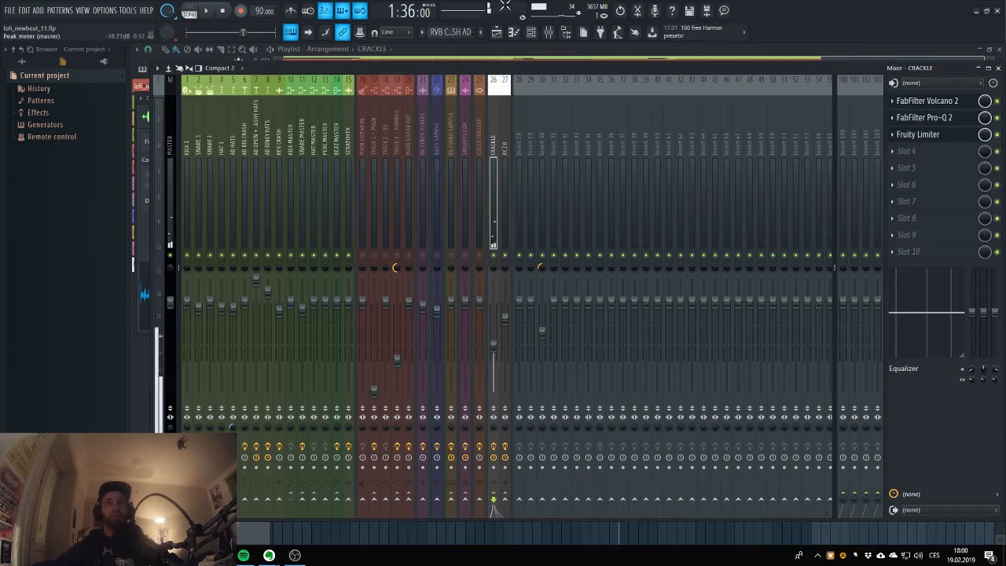
left_click(224, 14)
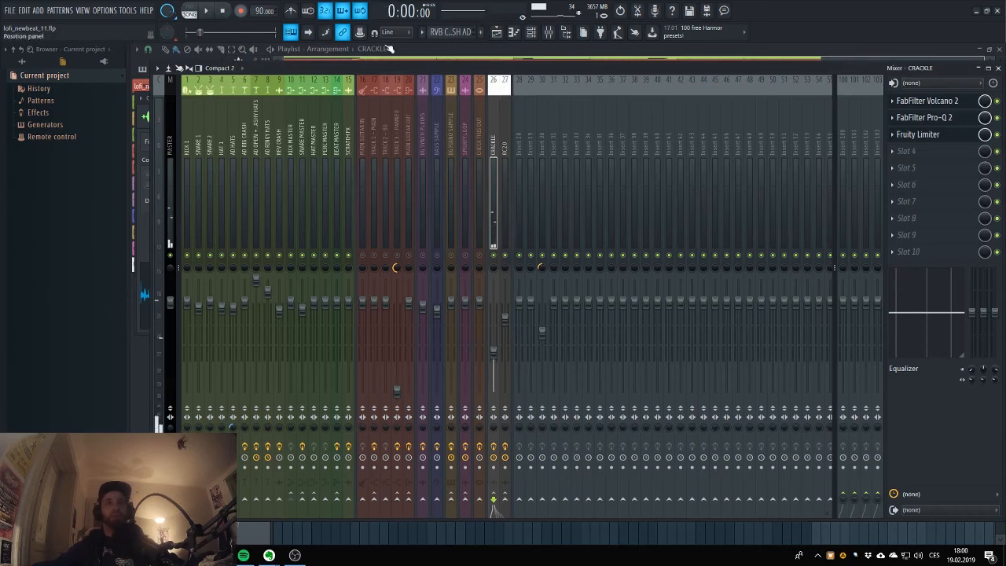
left_click(495, 33)
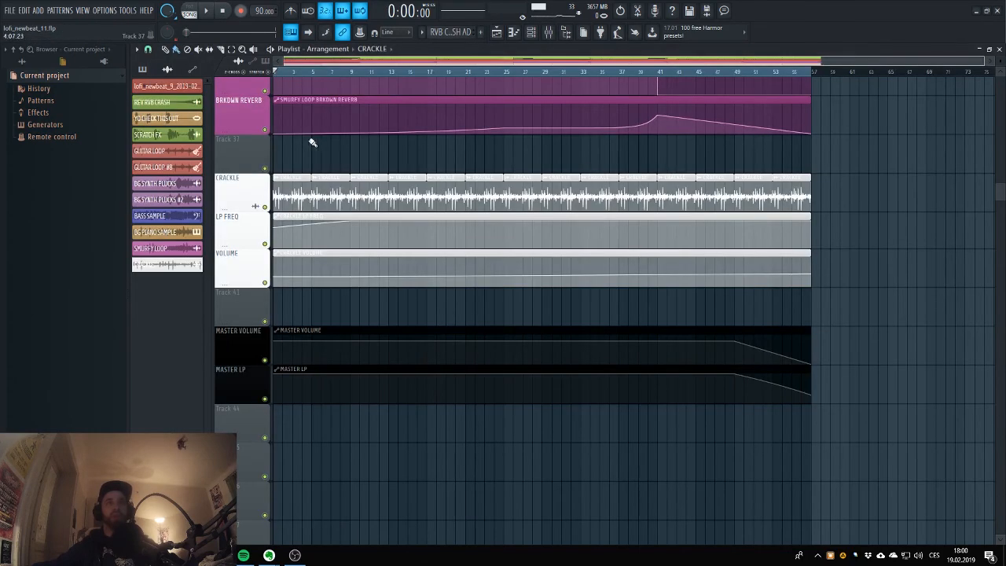
Inspect the RC-20 Retro Color effect on the RC20 mixer track and close it.
left_click(548, 33)
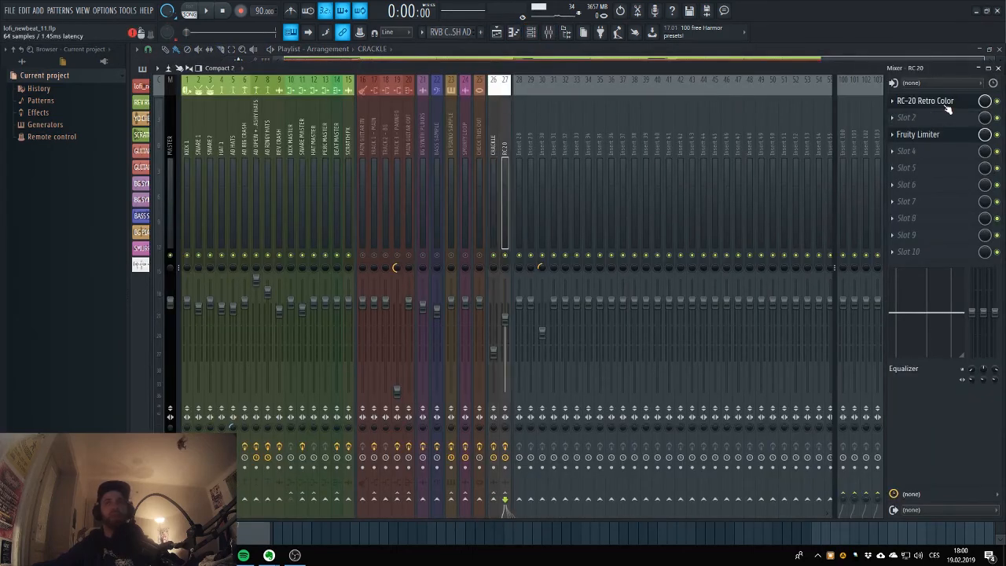
left_click(943, 101)
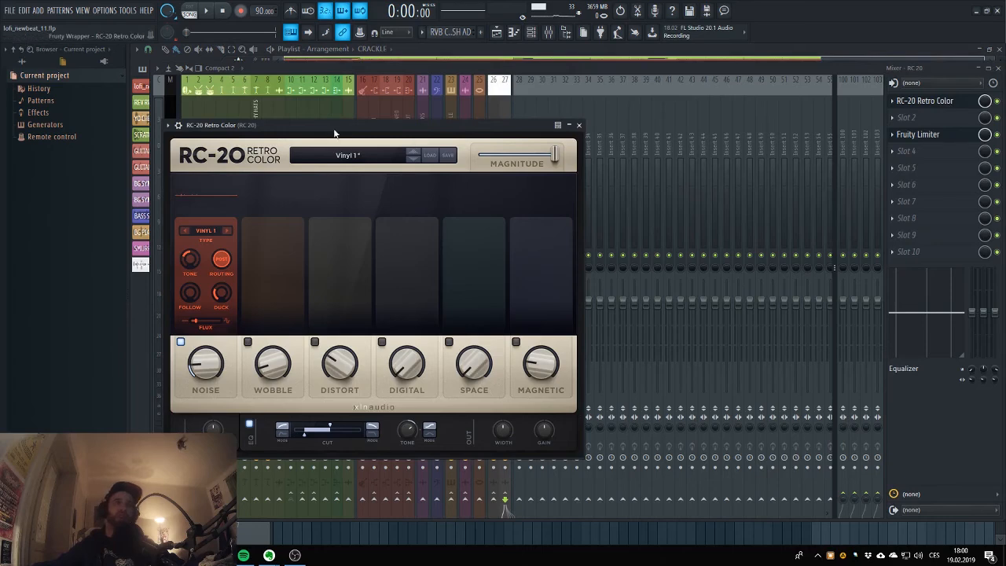
left_click_drag(334, 128, 445, 101)
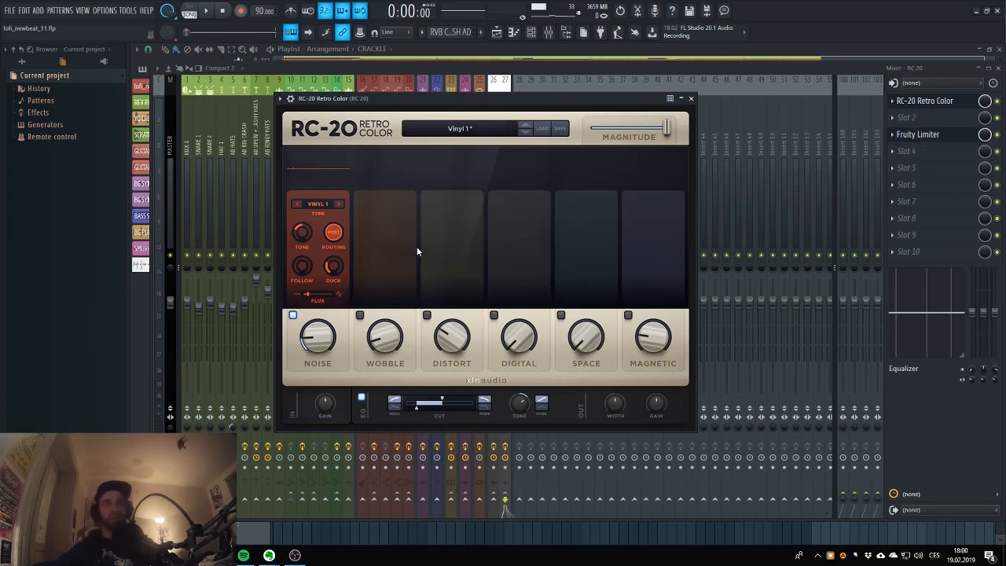
key("Escape")
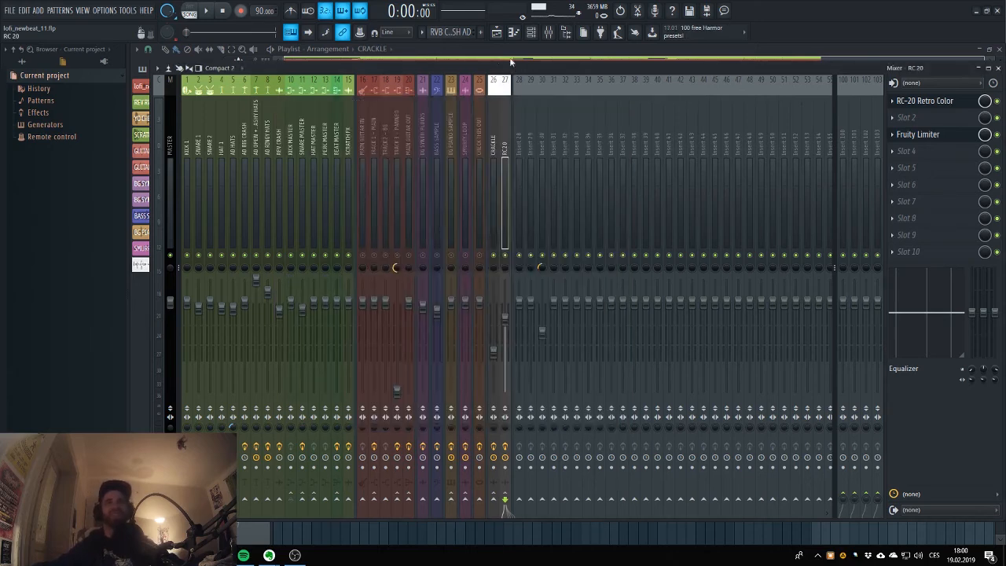
Play the song from the start, muting and unmuting the CRACKLE and RC20 mixer tracks in turn.
left_click(205, 11)
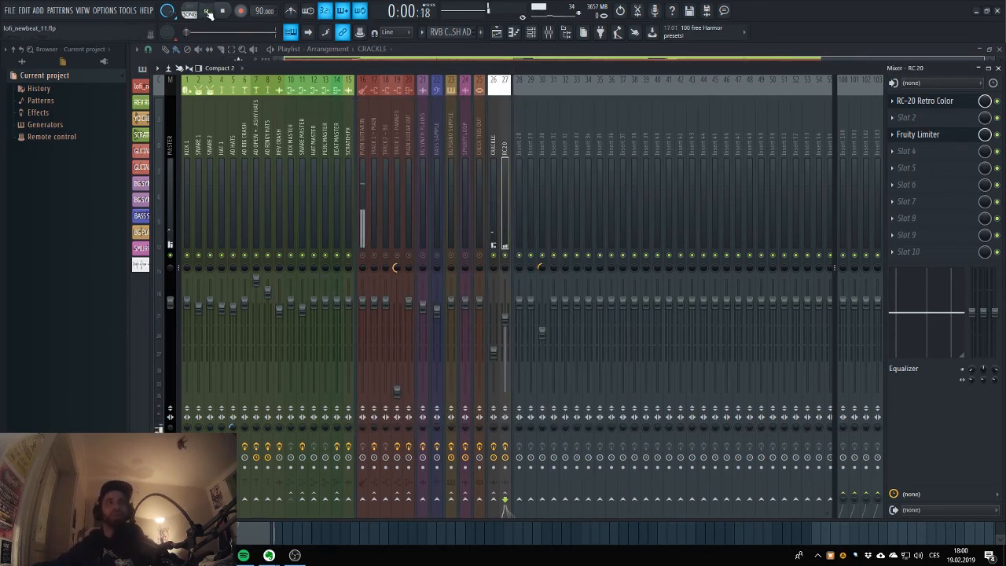
left_click(495, 256)
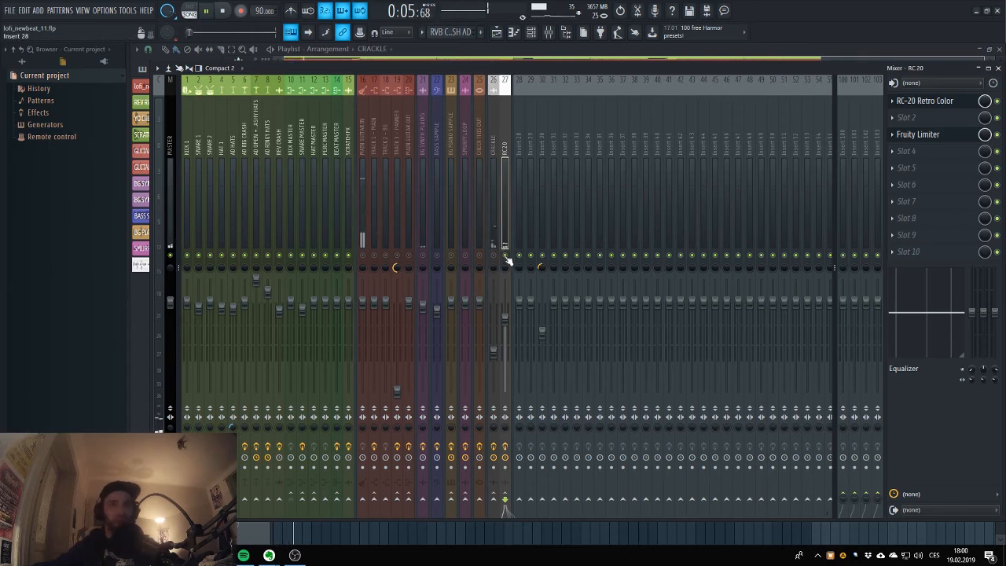
left_click(495, 255)
left_click(505, 257)
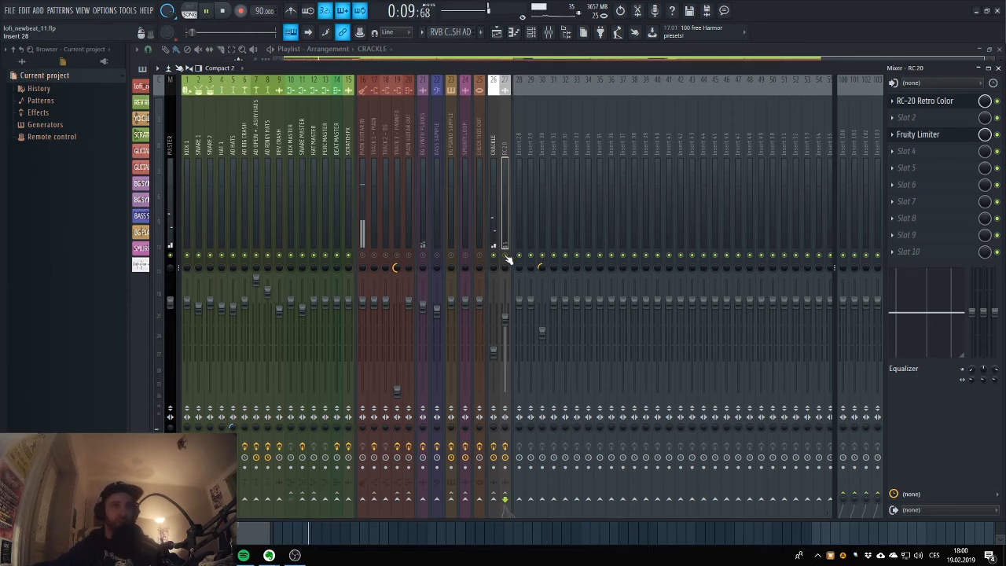
left_click(505, 256)
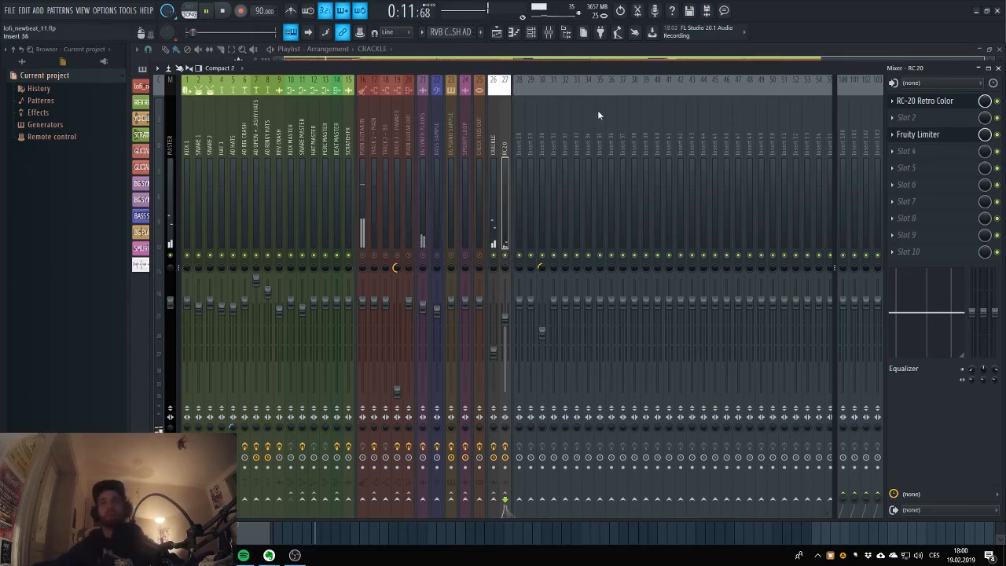
Compare the CRACKLE and RC20 mixer tracks by selecting them alternately during playback, and stop playback.
left_click(490, 106)
left_click(502, 117)
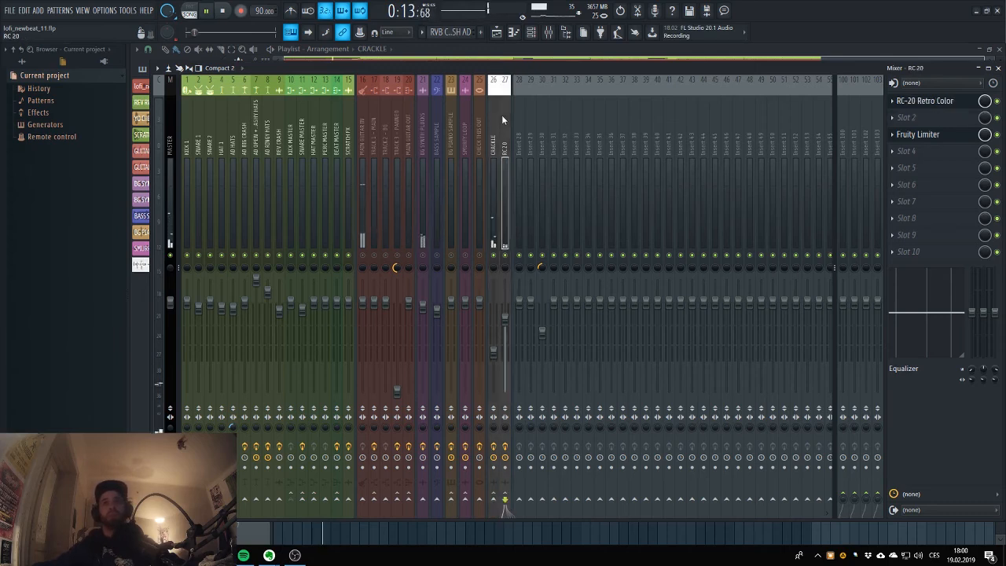
left_click(496, 115)
left_click(503, 115)
left_click(494, 116)
left_click(500, 117)
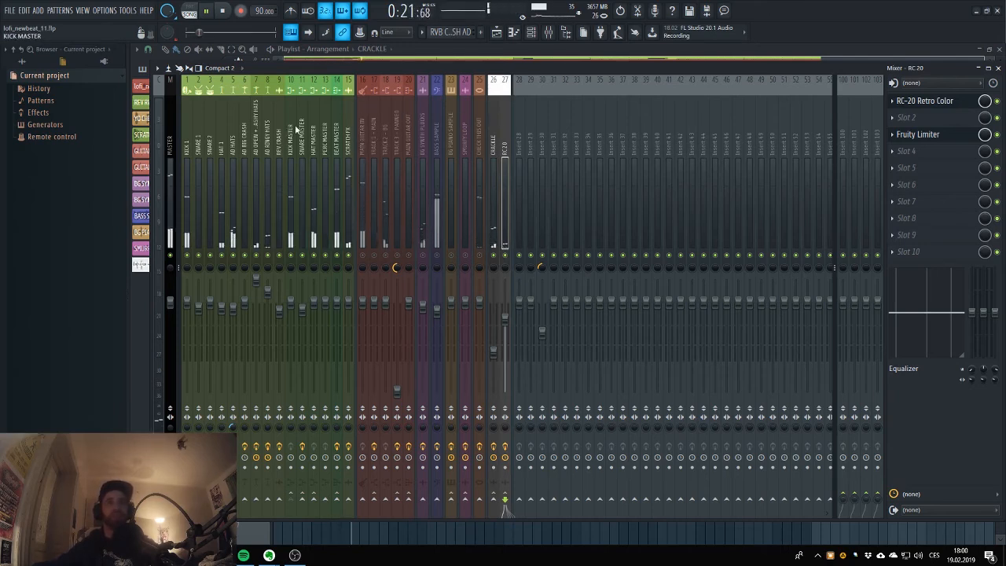
key("space")
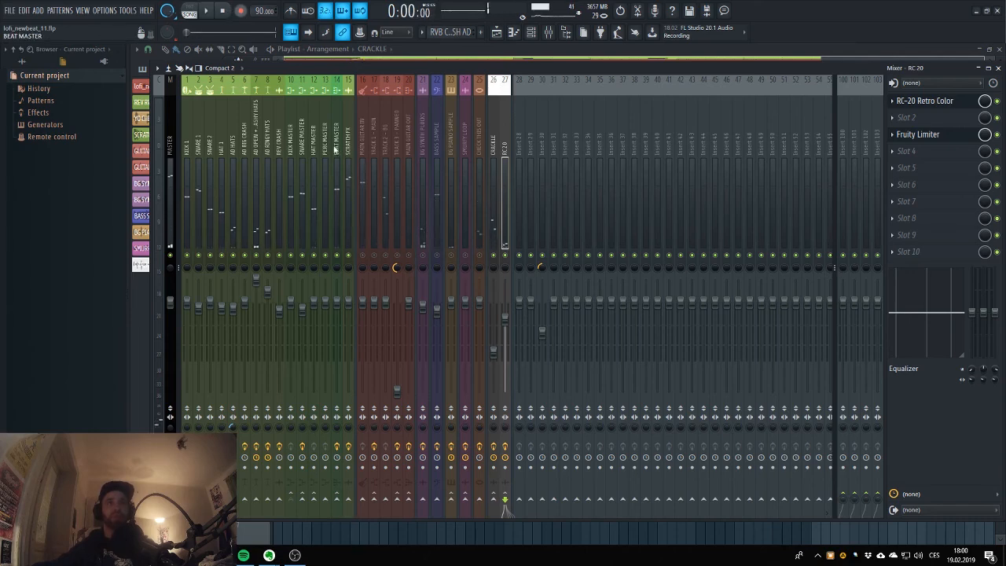
Inspect the CRACKLE mixer track's effect chain: FabFilter Volcano 2, FabFilter Pro-Q 2 and Fruity Limiter.
left_click(492, 139)
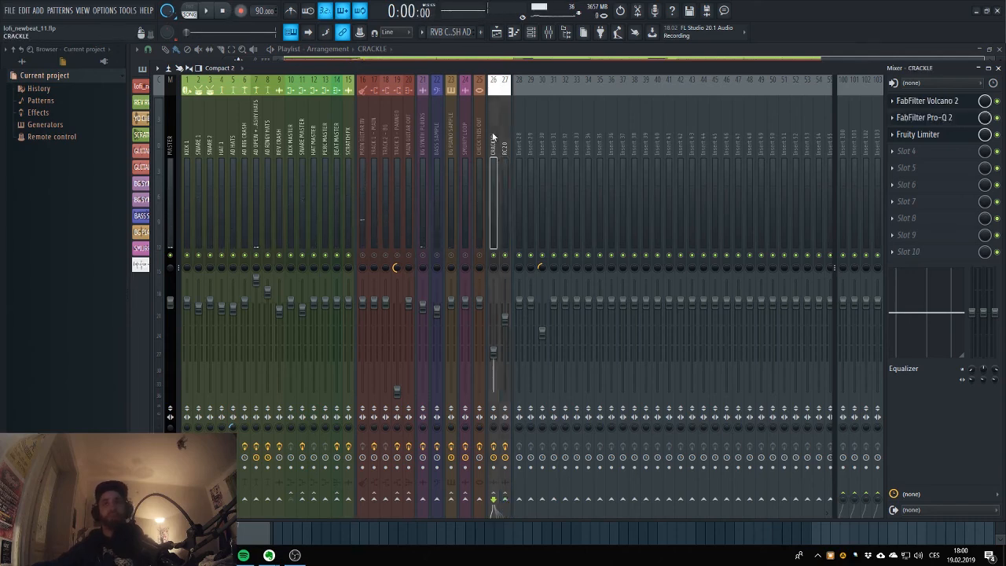
left_click(943, 102)
left_click(951, 118)
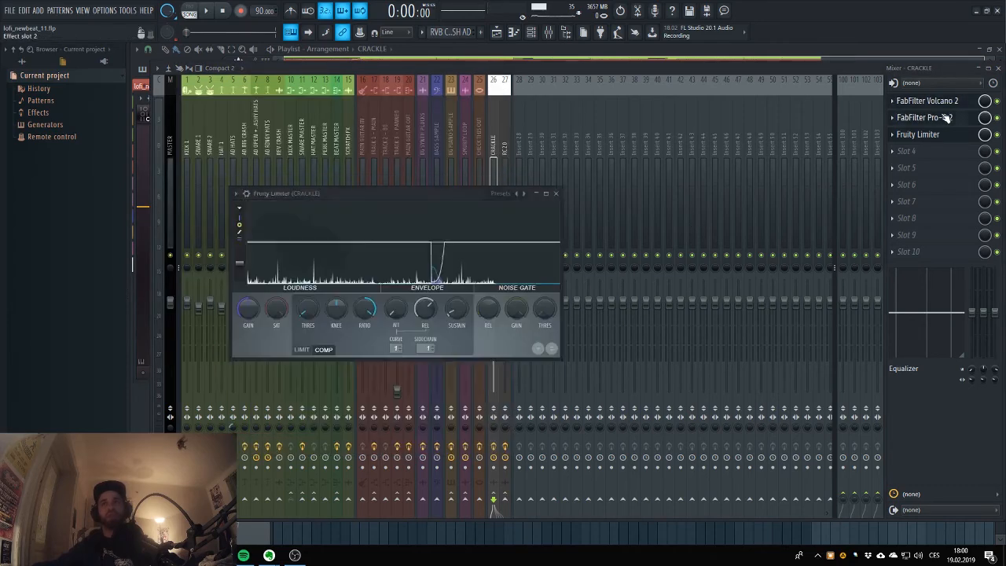
mouse_move(398, 213)
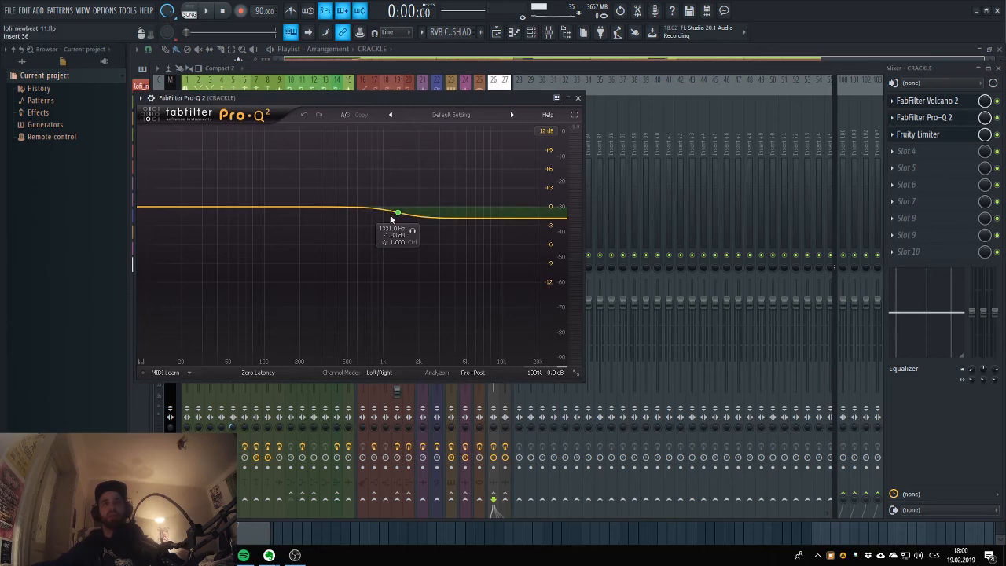
left_click(953, 140)
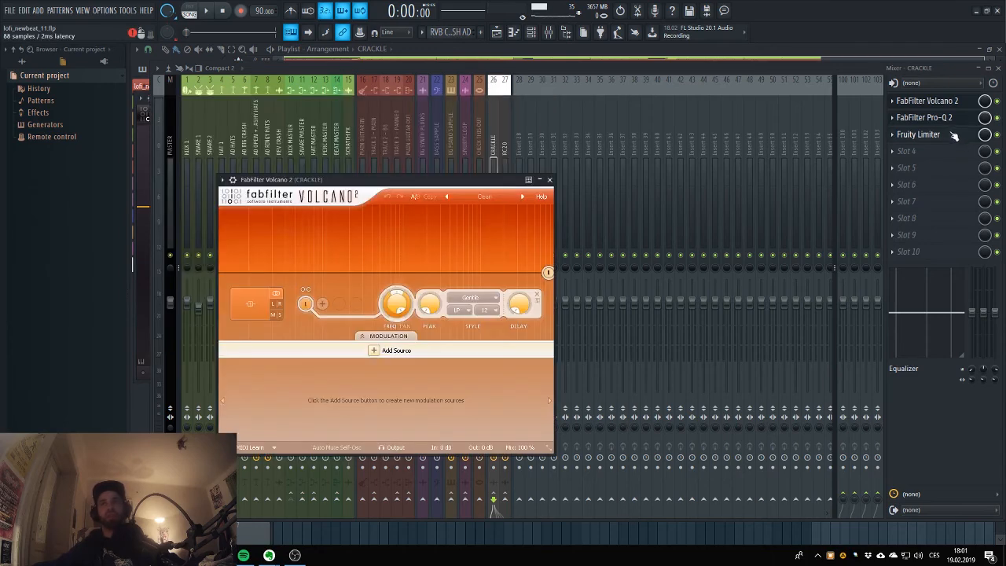
left_click(935, 102)
left_click(935, 103)
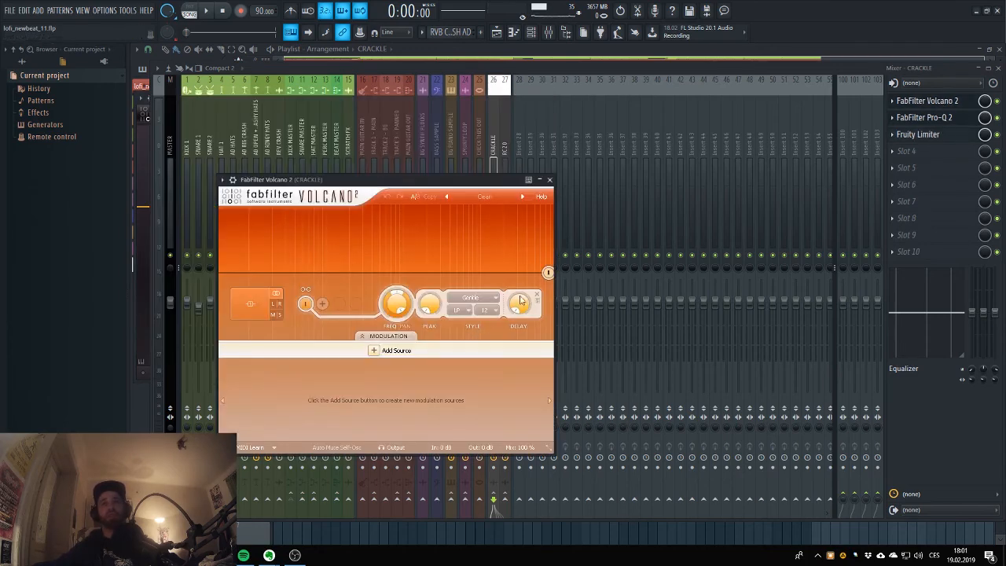
Return to the playlist and examine the LP FREQ and VOLUME automation under the CRACKLE track.
left_click(496, 31)
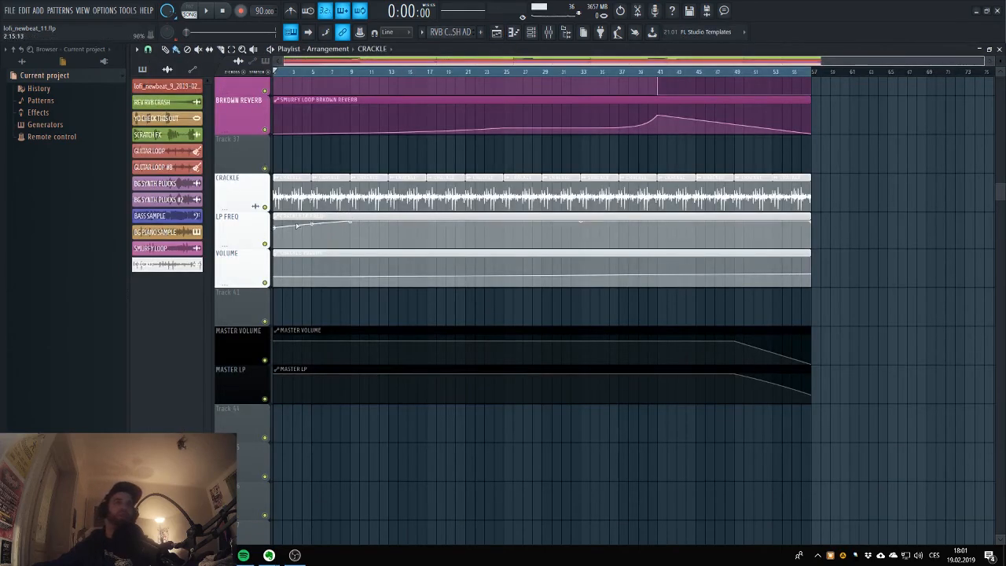
scroll(299, 295, "up", 2)
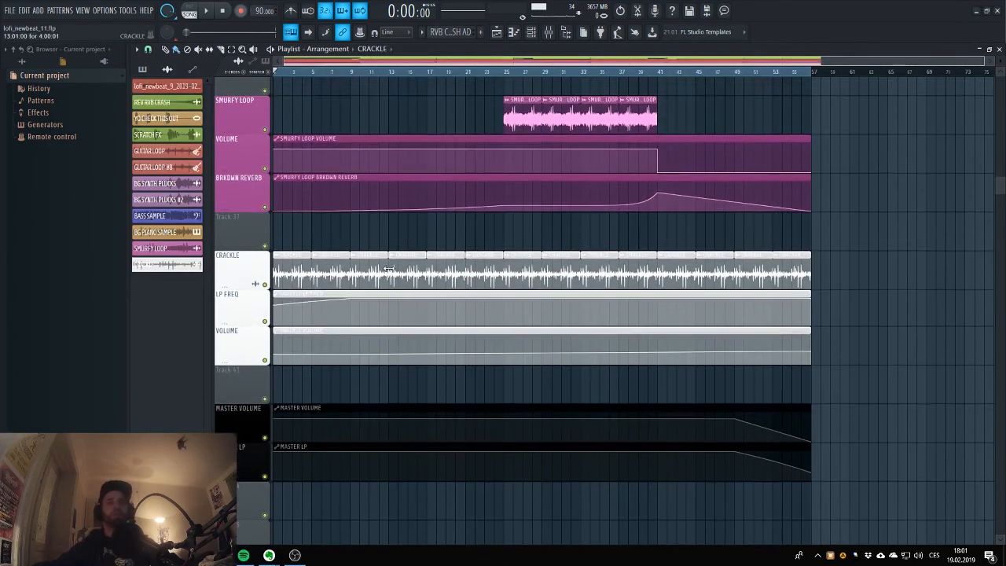
scroll(309, 296, "down", 2)
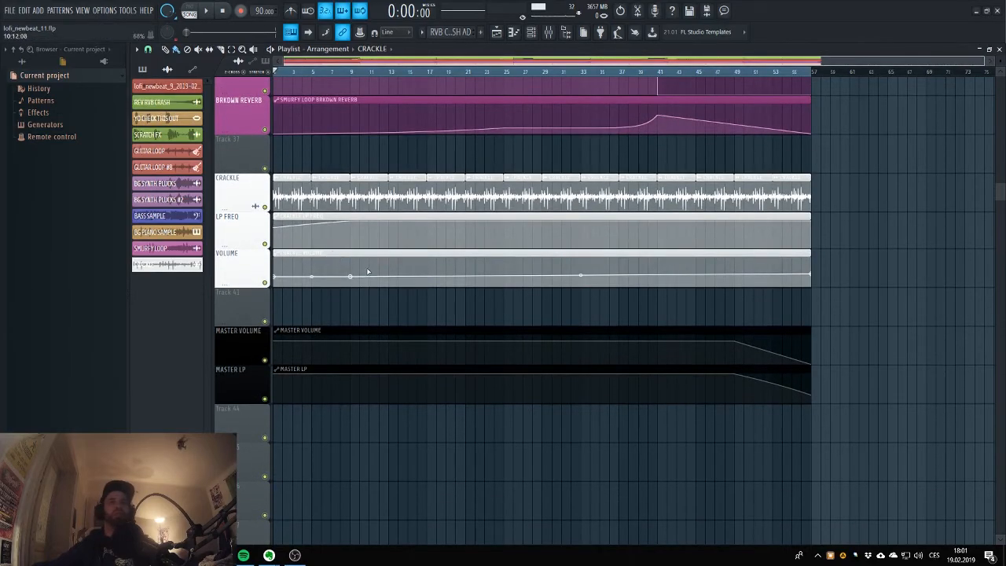
scroll(550, 218, "up", 3)
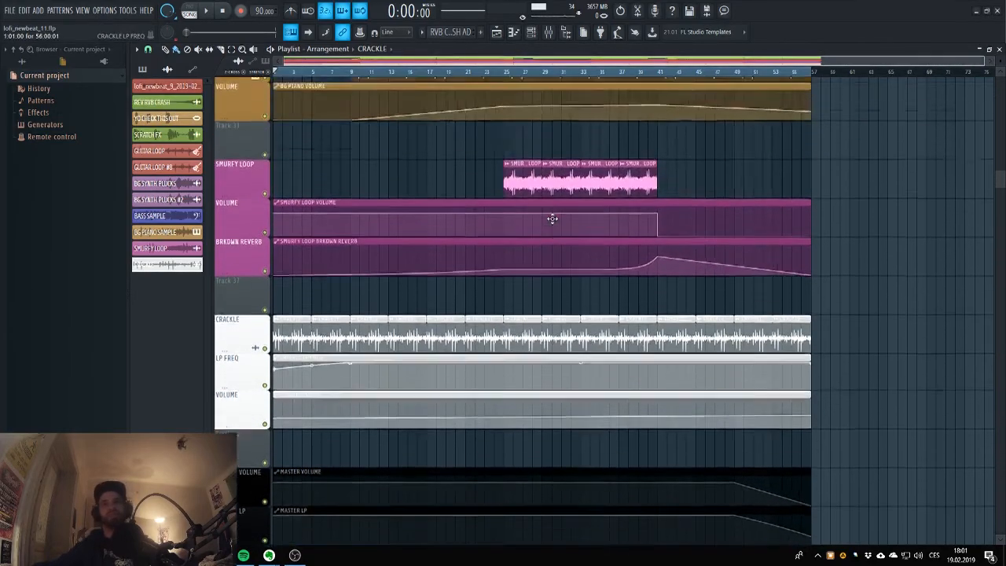
scroll(550, 217, "down", 1)
Look over the playlist from the BG SYNTH PLUCKS track down to the MASTER VOLUME and MASTER LP automation.
scroll(557, 222, "up", 2)
scroll(556, 221, "up", 1)
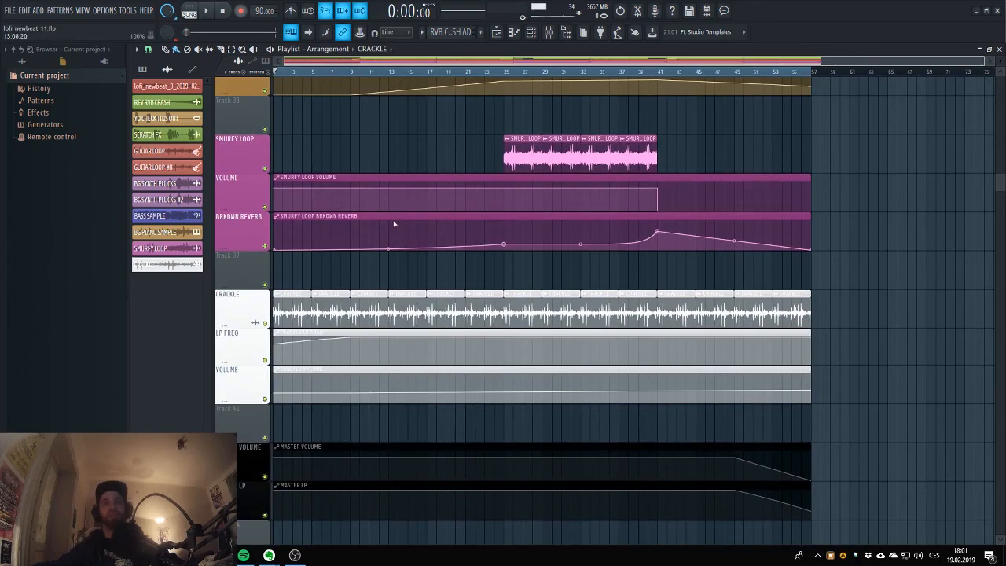
scroll(394, 224, "down", 2)
scroll(399, 221, "up", 5)
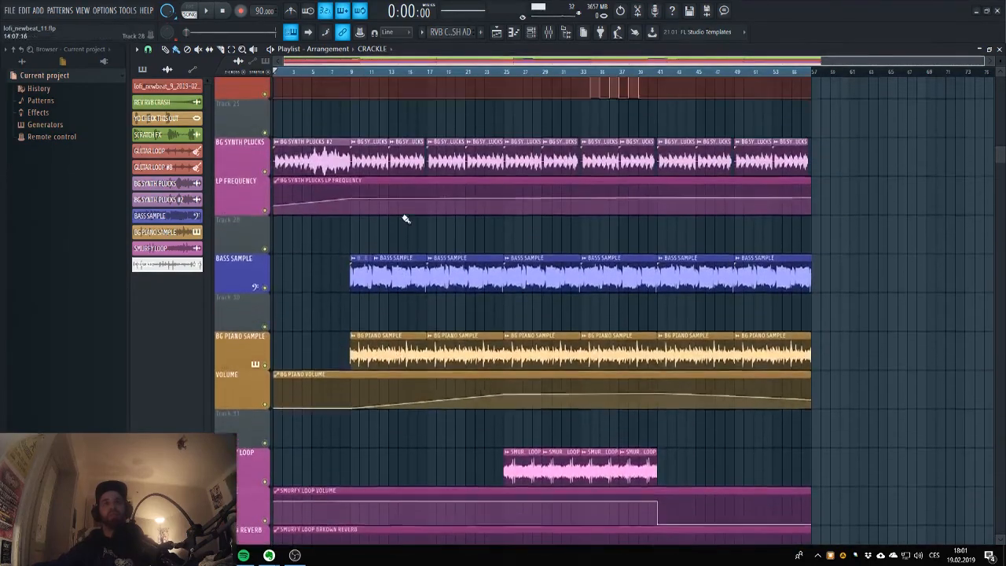
scroll(403, 216, "down", 1)
scroll(403, 216, "down", 6)
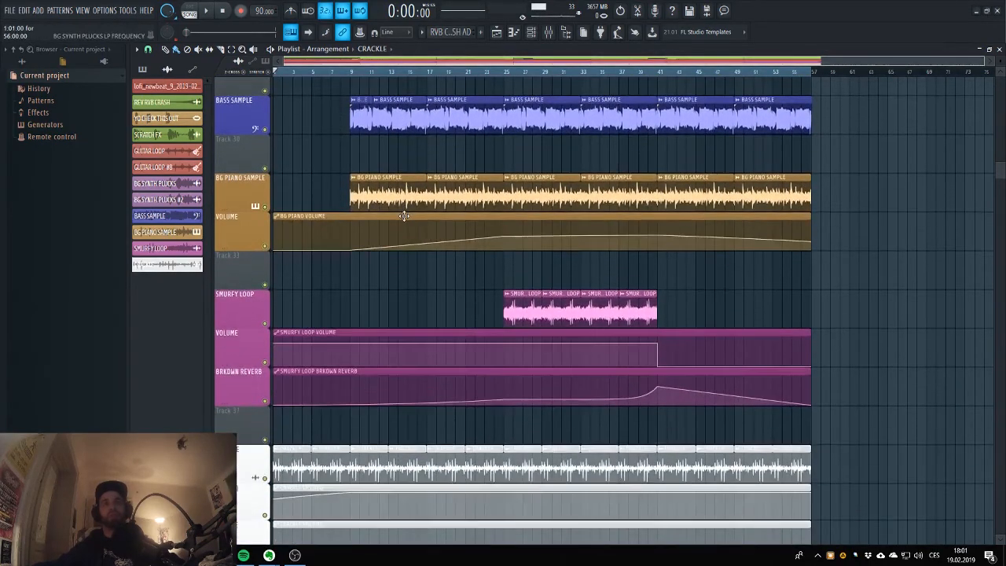
scroll(408, 218, "down", 3)
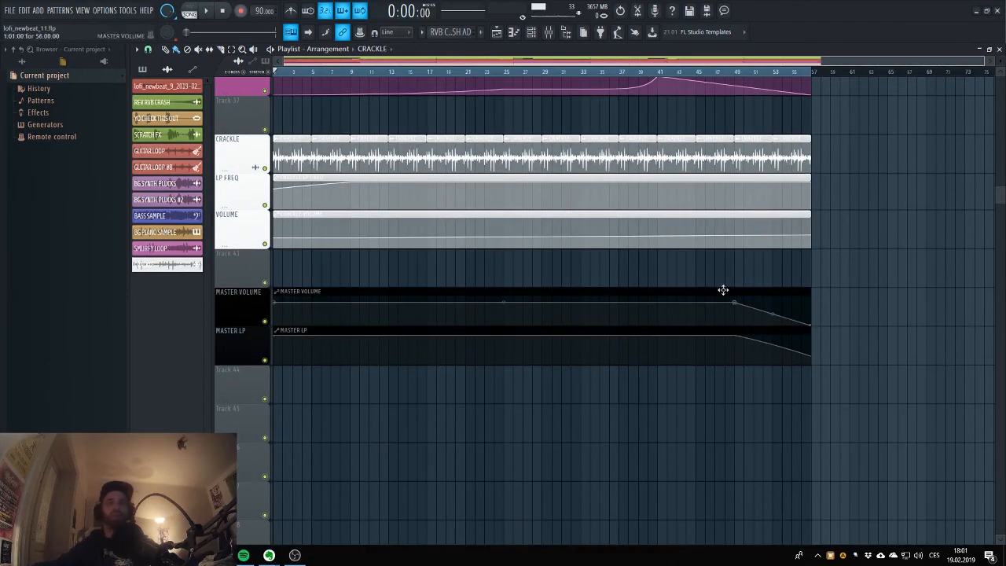
scroll(774, 148, "up", 4)
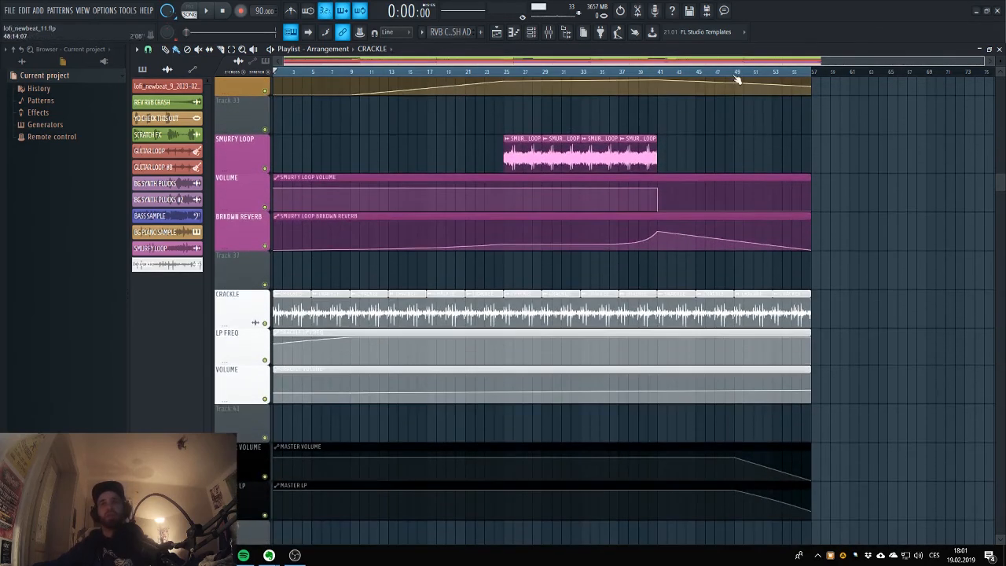
Place the playhead at bar 49, unmute mixer tracks 21 to 25 starting at BG SYNTH PLUCKS, and return to the playlist.
left_click(735, 73)
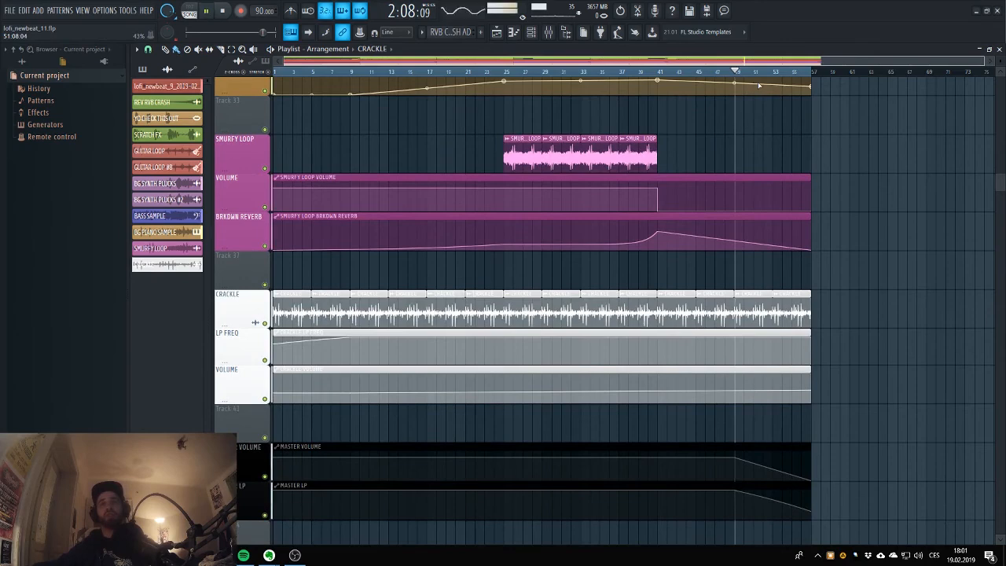
left_click(549, 32)
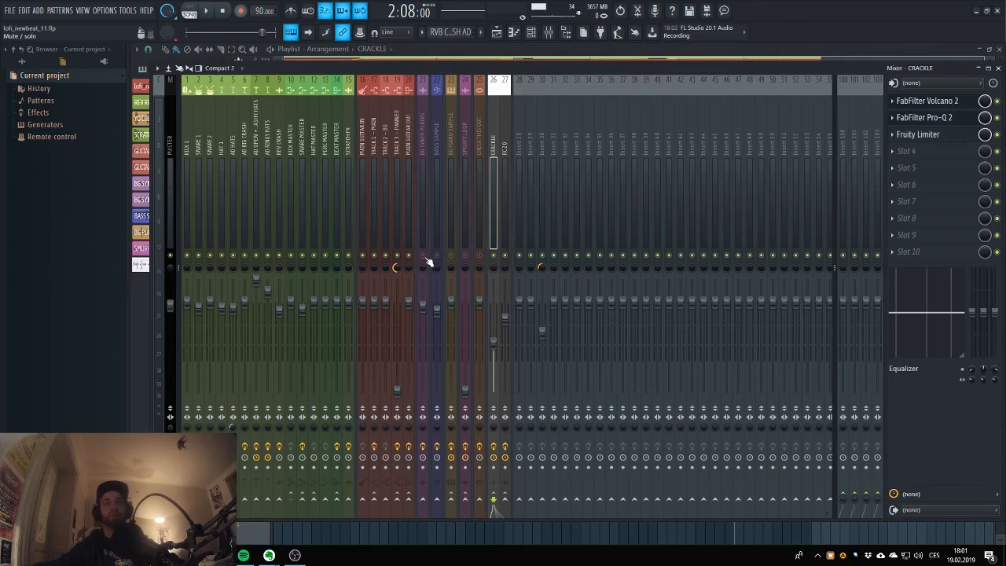
left_click_drag(429, 260, 465, 262)
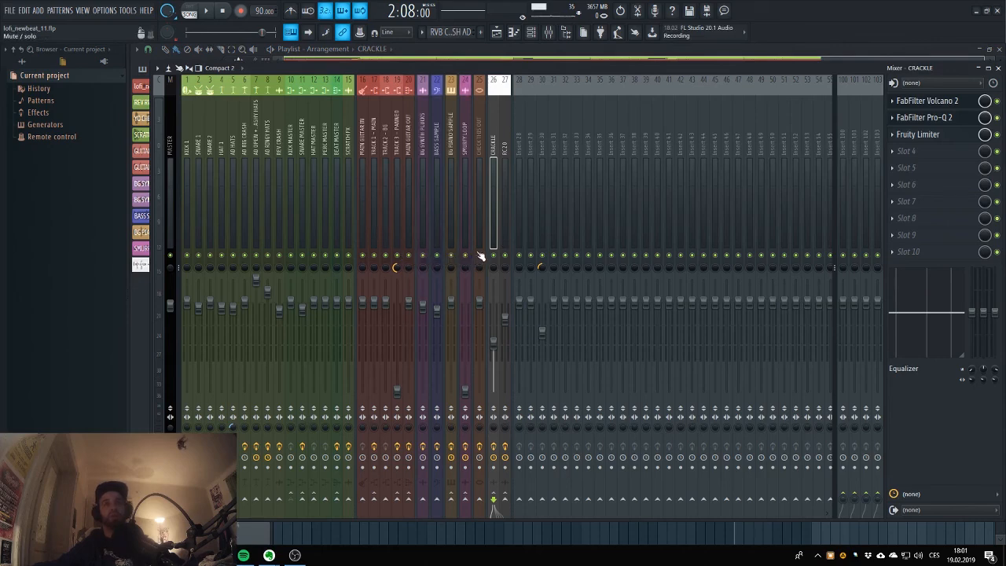
left_click(480, 258)
left_click(498, 33)
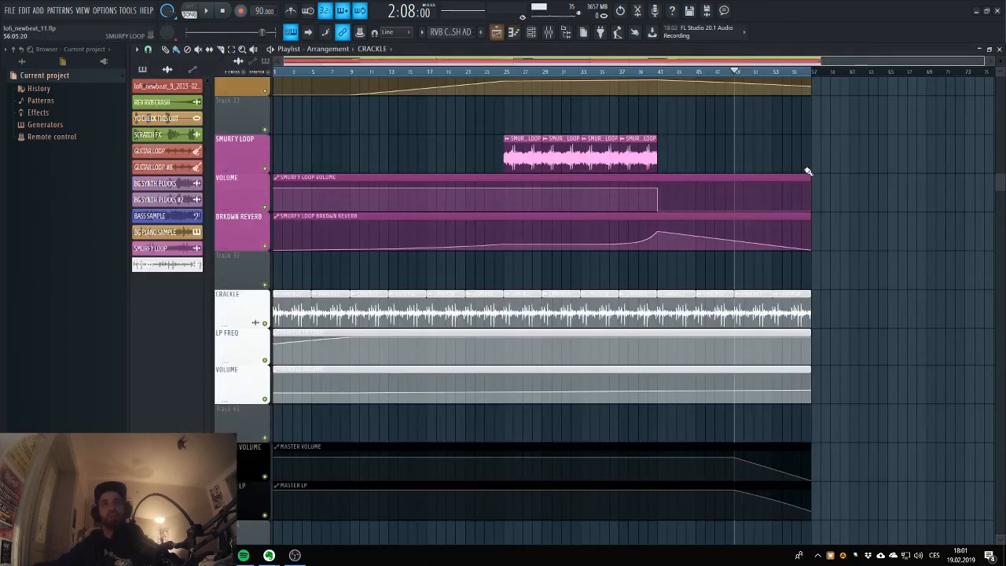
Play the fade-out from bar 49, skip ahead to the end of the arrangement at bar 57, and stop playback.
key("space")
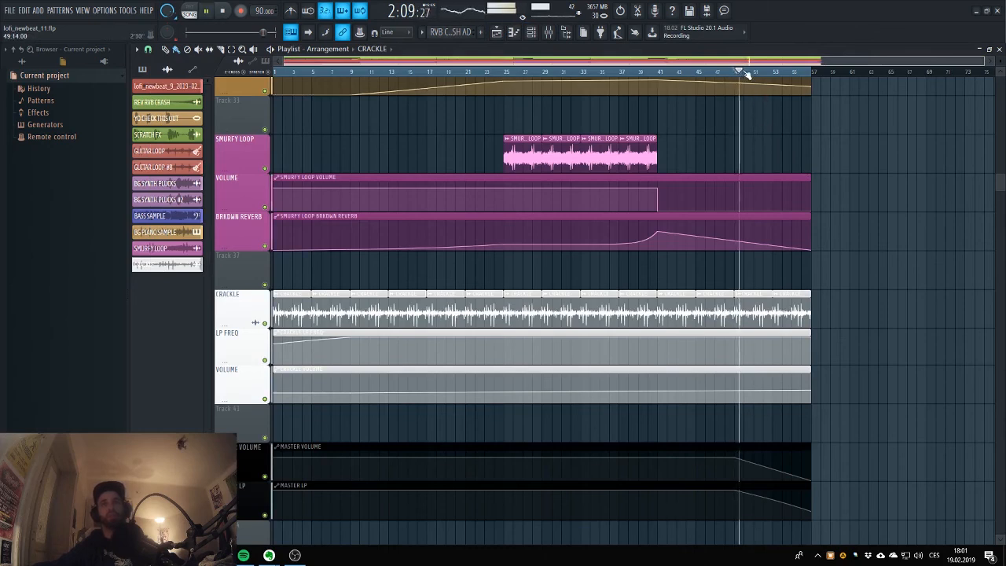
left_click_drag(747, 73, 811, 74)
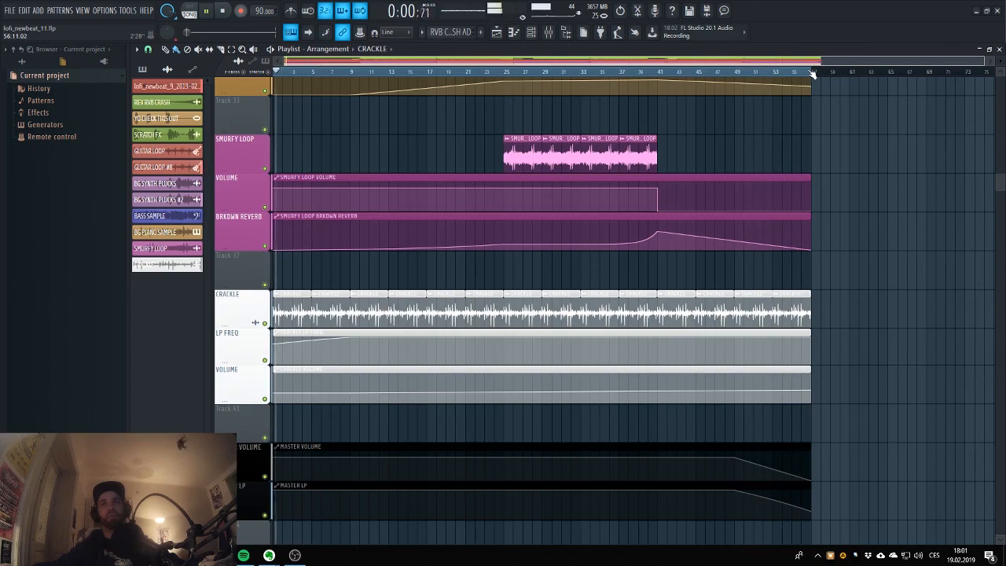
key("space")
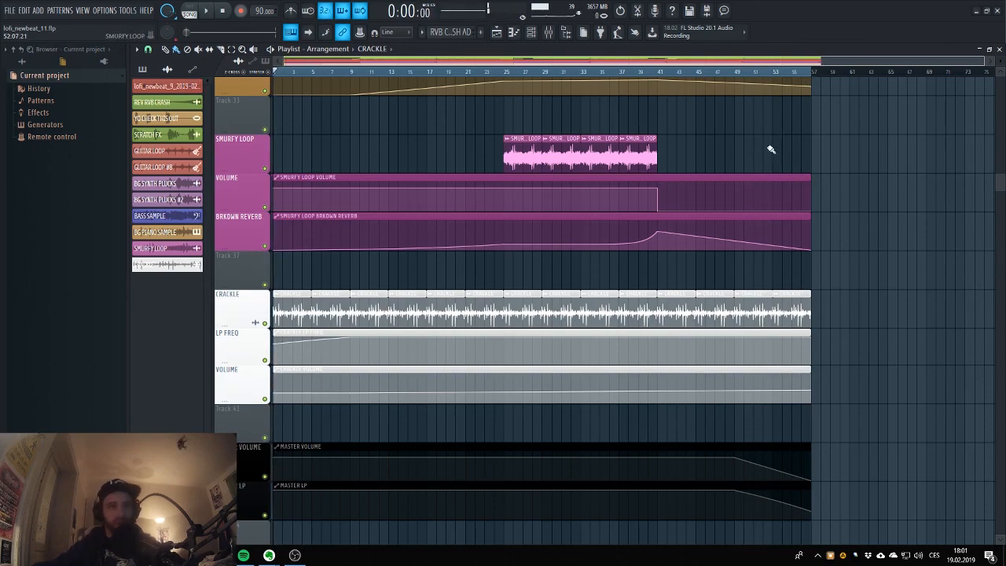
Look over the playlist from the master automation up to the drum tracks, from the ending back to the arrangement's start.
scroll(771, 149, "down", 3)
scroll(748, 184, "up", 8)
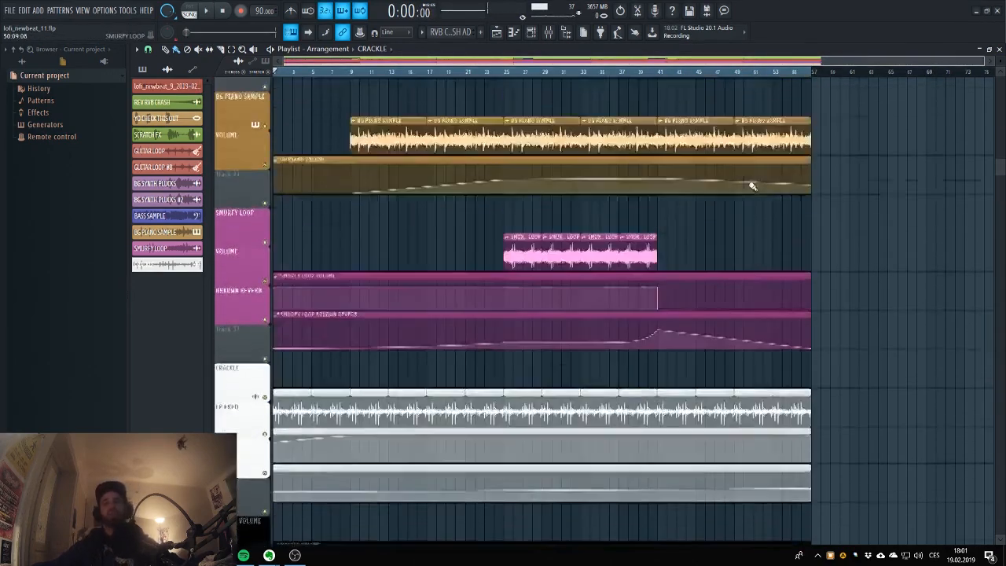
scroll(742, 198, "up", 10)
scroll(880, 77, "up", 3)
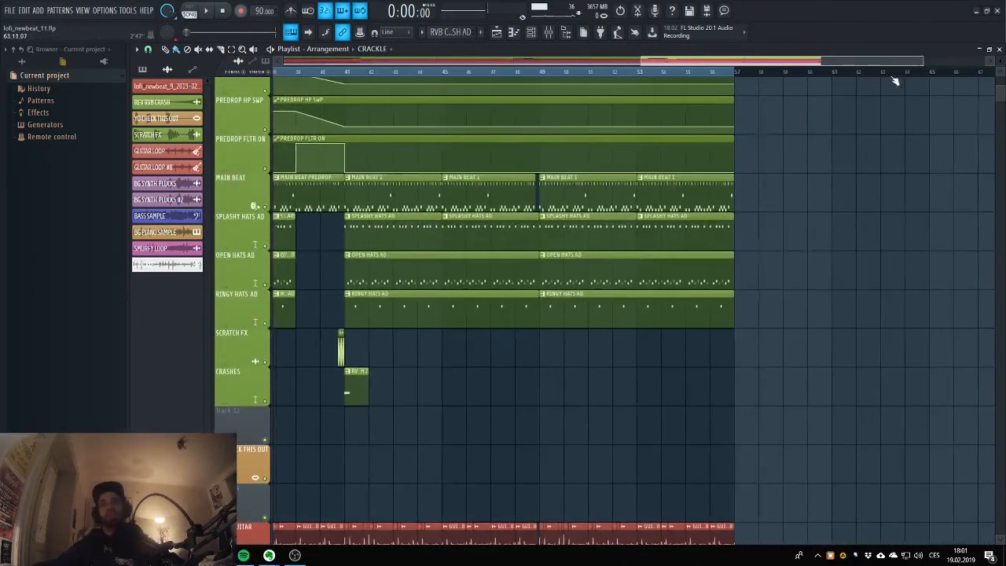
left_click_drag(923, 61, 974, 61)
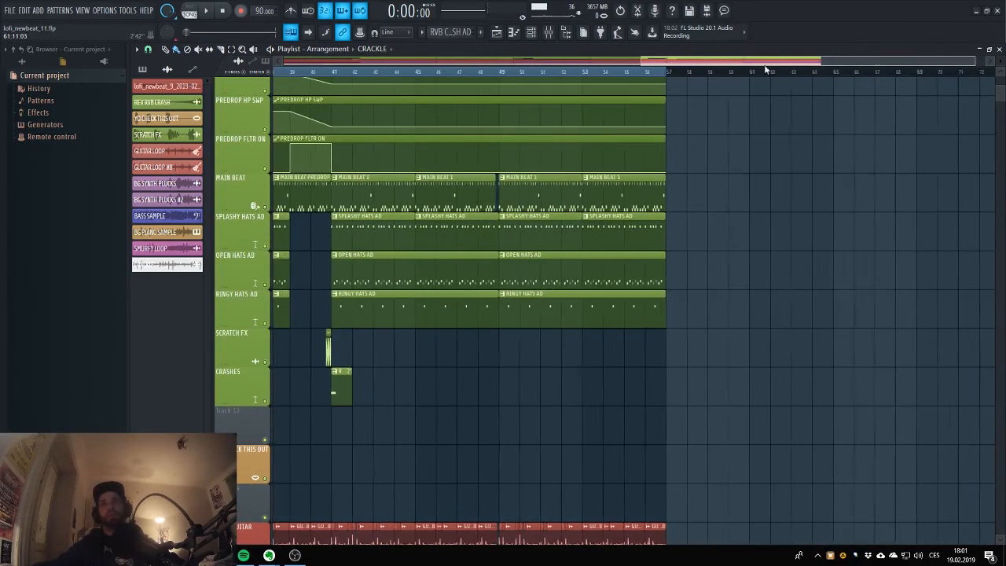
left_click_drag(764, 63, 409, 71)
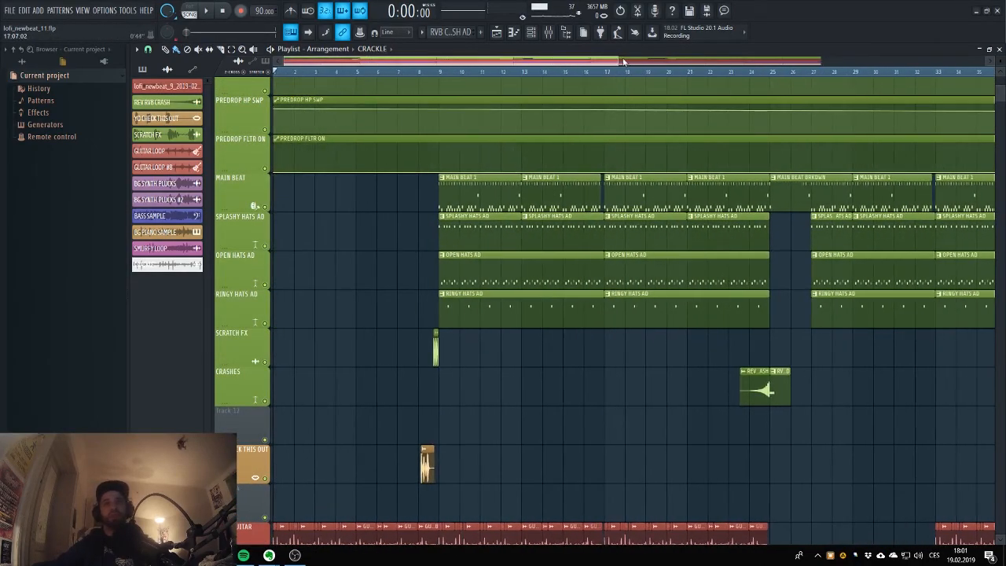
left_click_drag(613, 61, 341, 68)
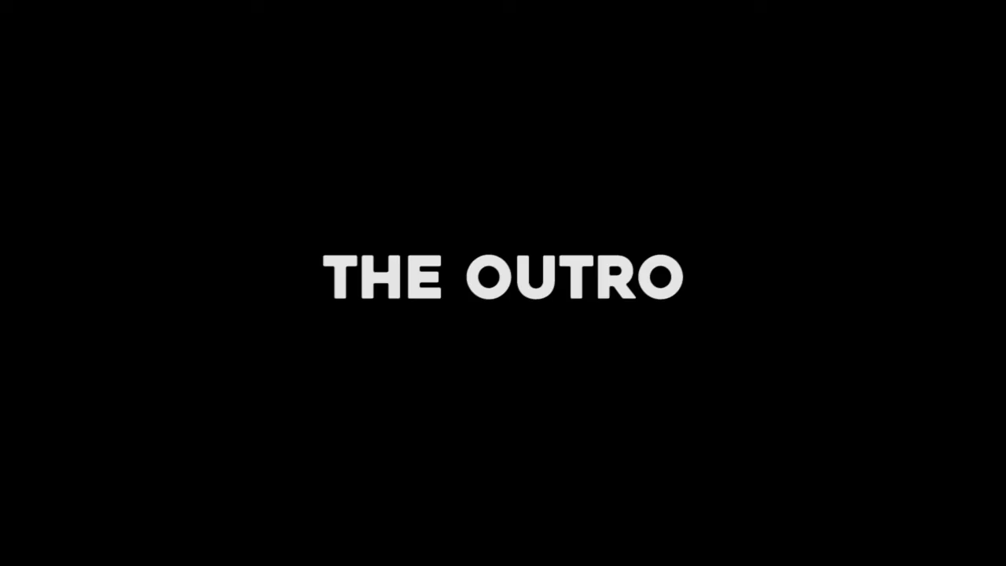